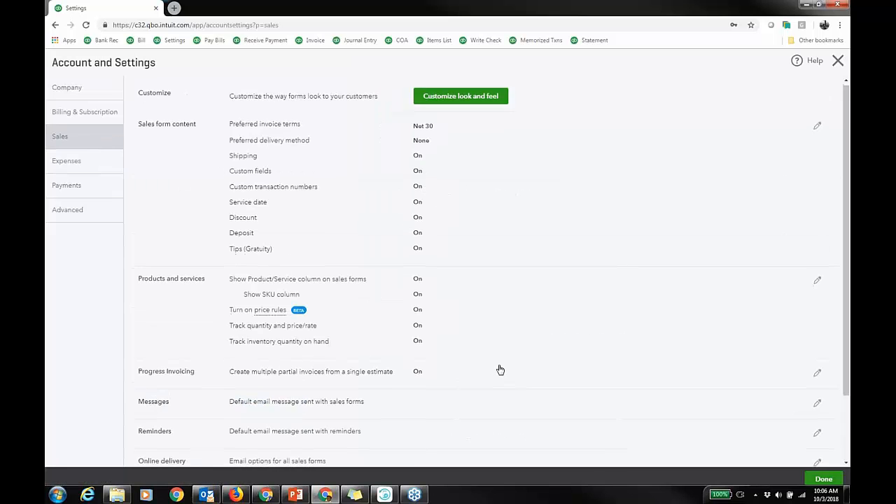
Open the Progress Invoicing setting in Sales for review and cancel the edit.
scroll(498, 370, down, 1)
click(500, 331)
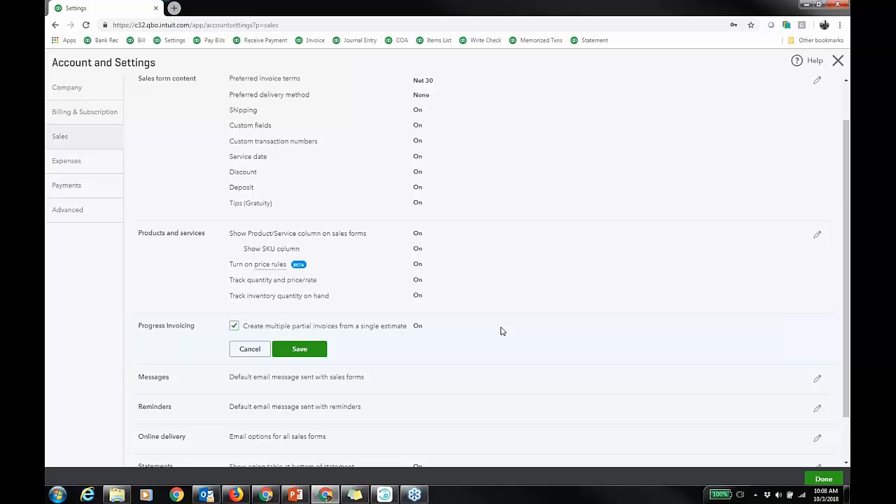
click(250, 349)
Switch to the Expenses settings and open the Bills and expenses section to review its options.
scroll(572, 199, down, 1)
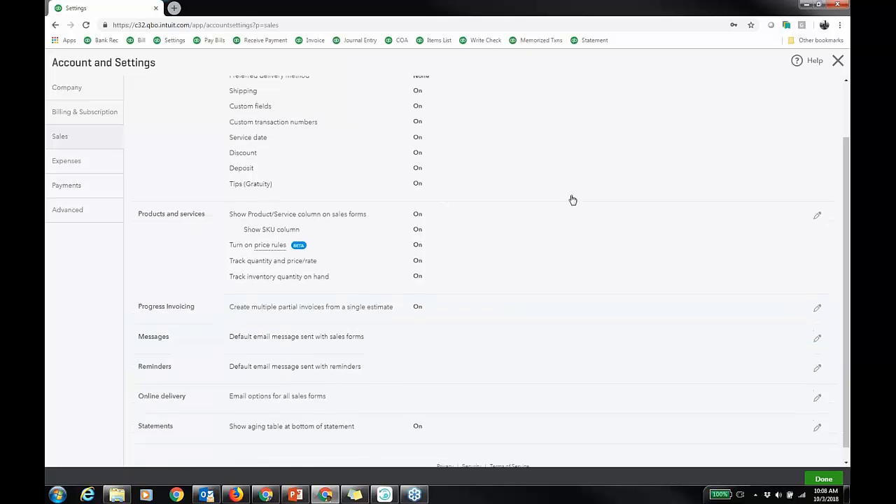
click(96, 164)
click(498, 112)
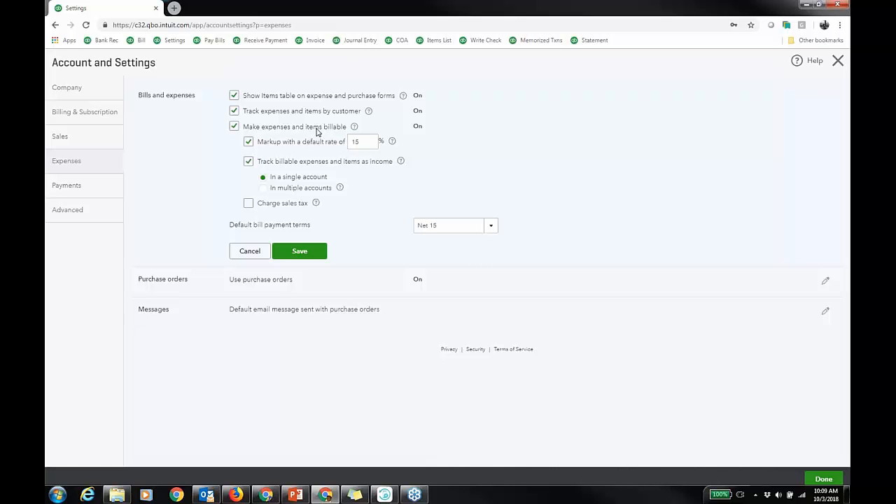
Browse through the Advanced settings sections.
click(105, 210)
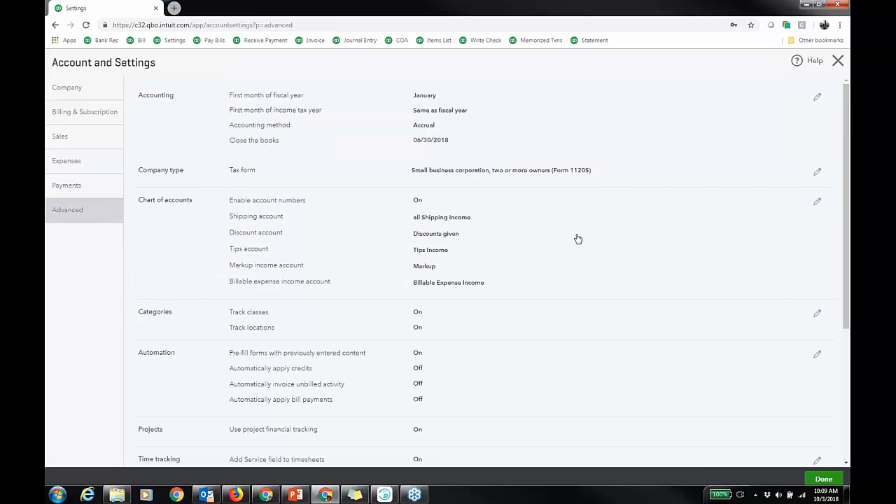
scroll(577, 239, down, 1)
scroll(576, 234, up, 1)
scroll(577, 234, down, 2)
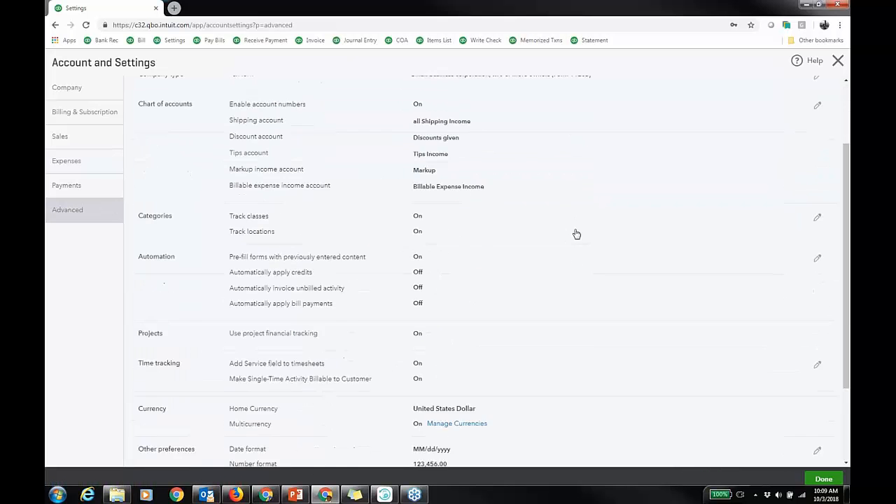
scroll(576, 233, down, 1)
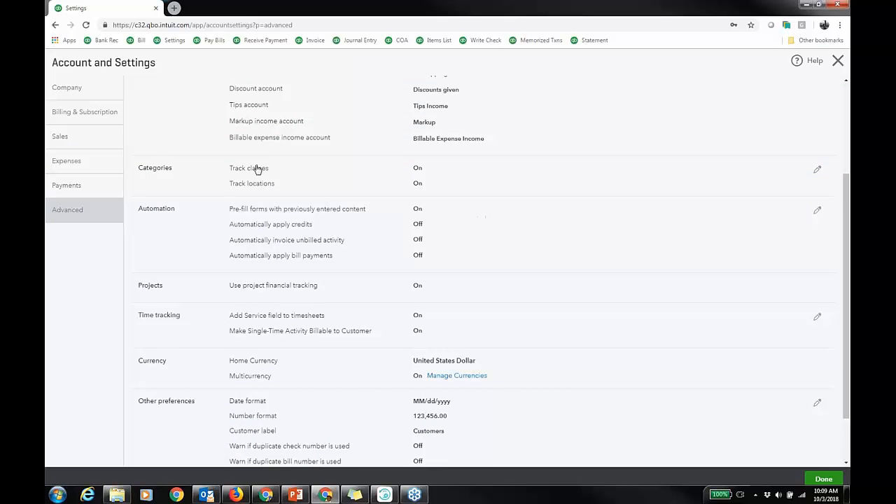
scroll(560, 252, down, 1)
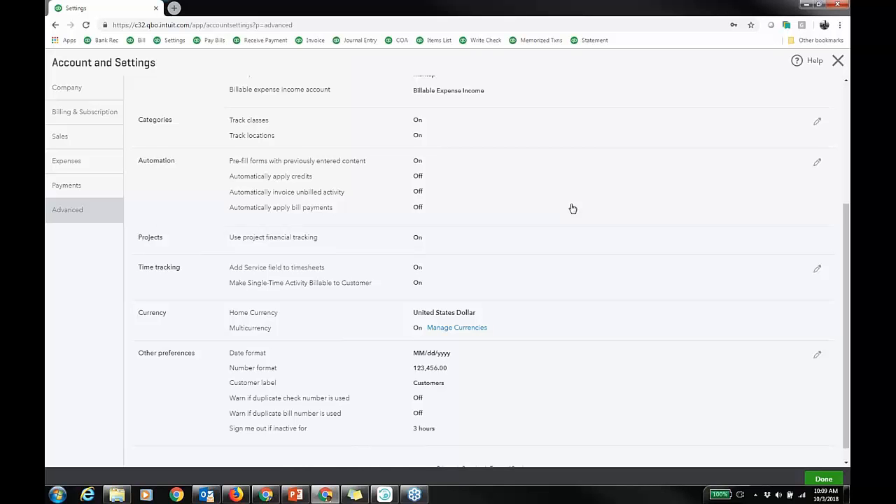
Preview the automatic invoicing options for unbilled activity in Automation and cancel the edit.
click(390, 195)
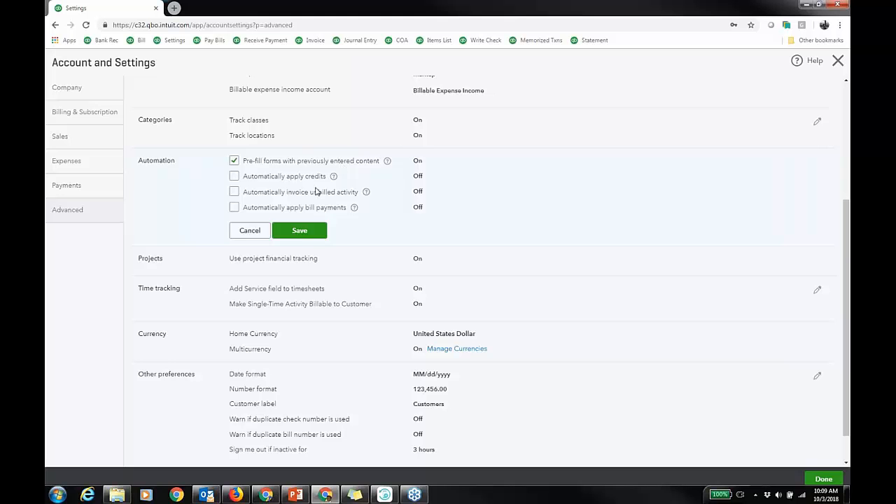
click(234, 193)
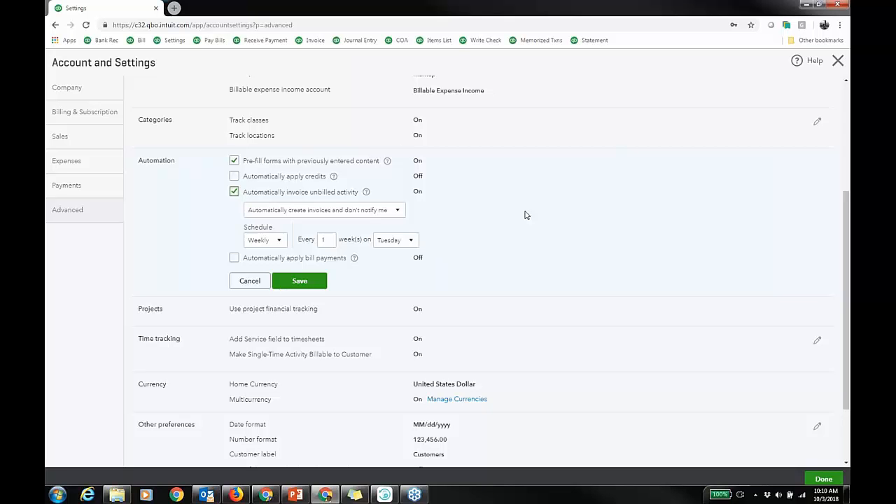
click(234, 192)
click(249, 231)
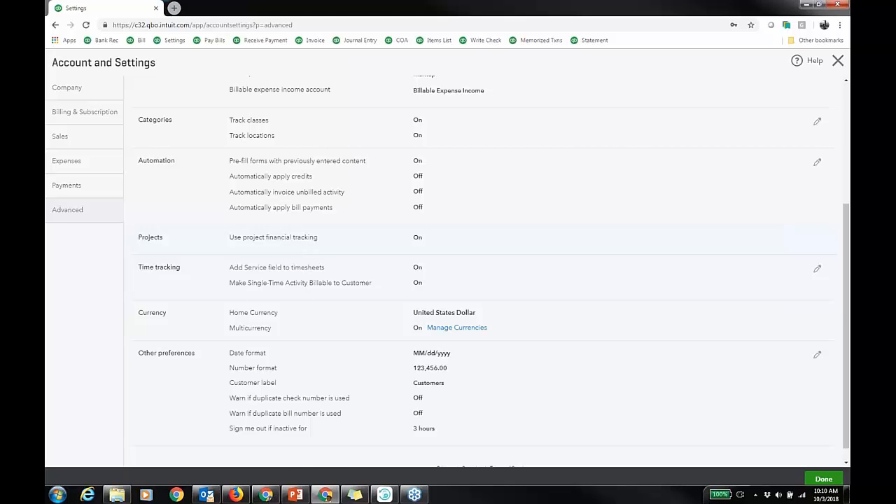
Open the Time tracking settings for review and close Account and Settings.
click(479, 290)
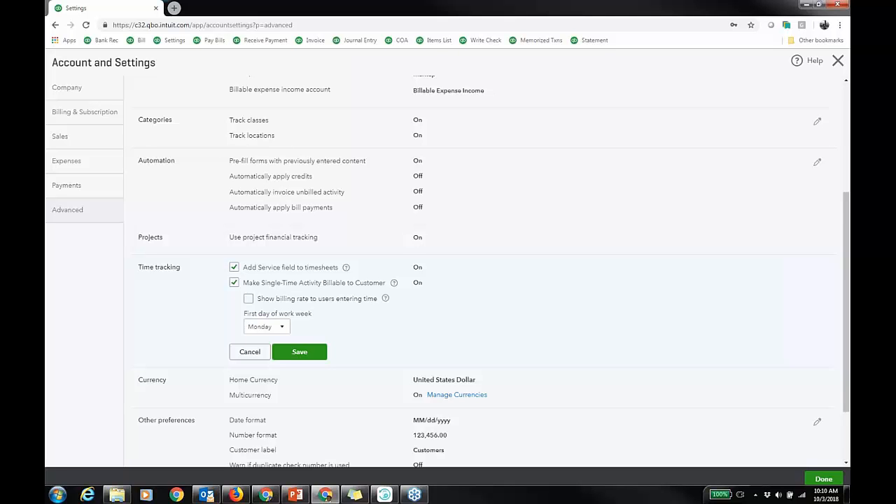
click(838, 62)
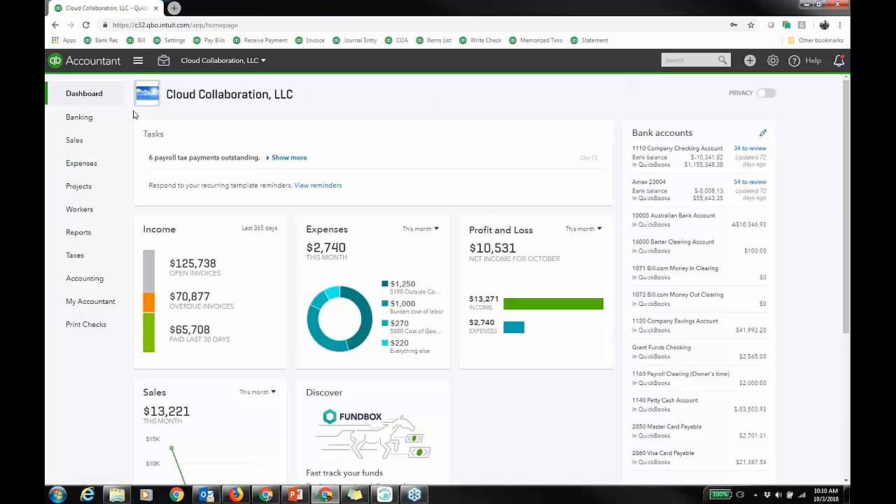
Open the Products and Services list under Sales.
mouse_move(82, 140)
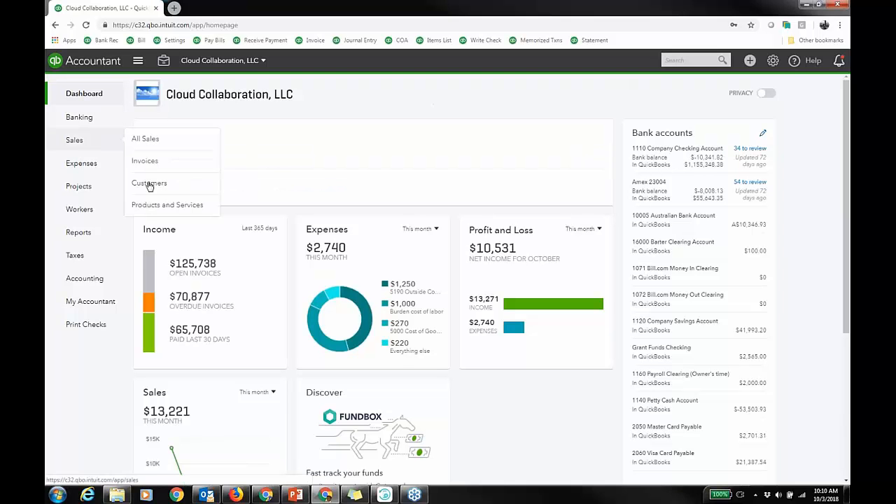
click(176, 207)
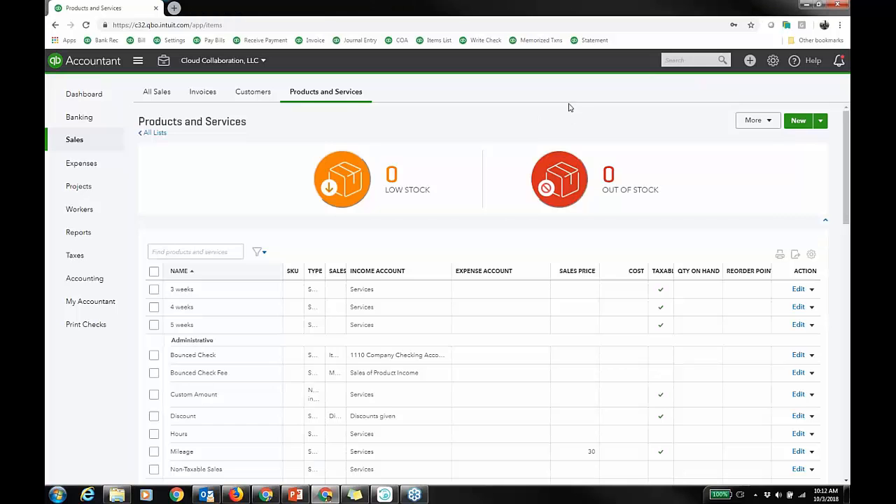
scroll(532, 91, down, 1)
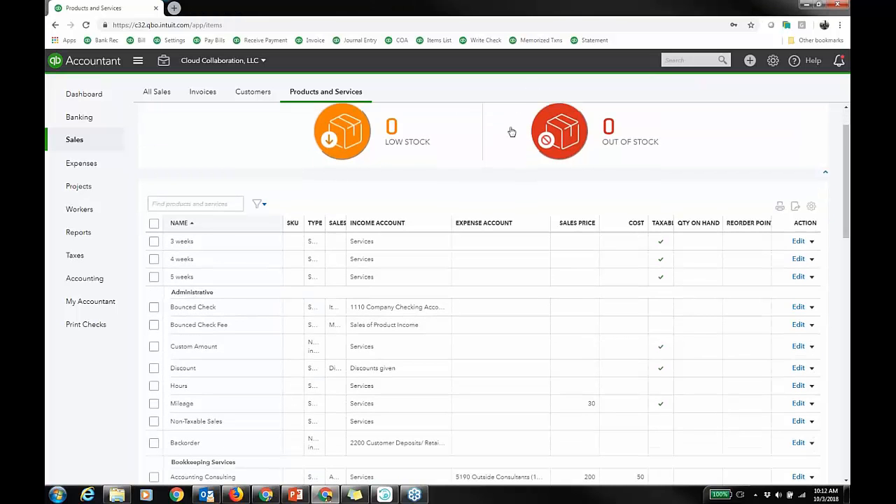
scroll(510, 132, up, 1)
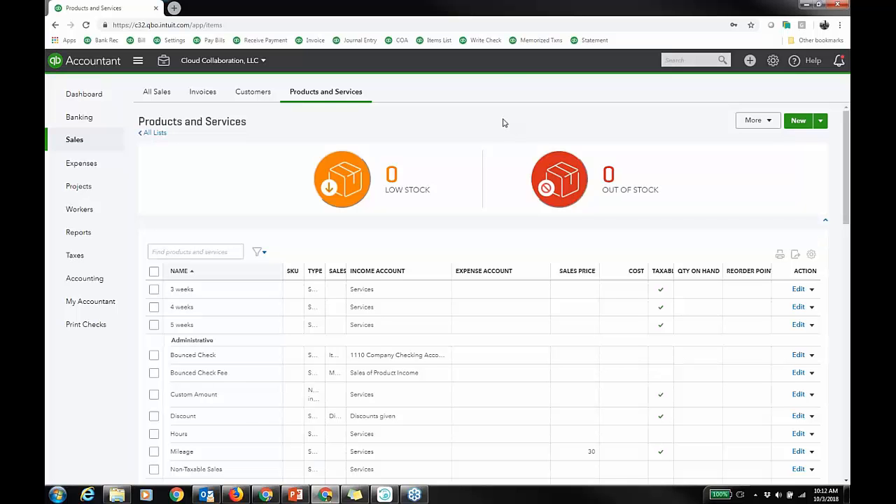
Filter the products and services list to the Construction and Renovation category.
click(259, 252)
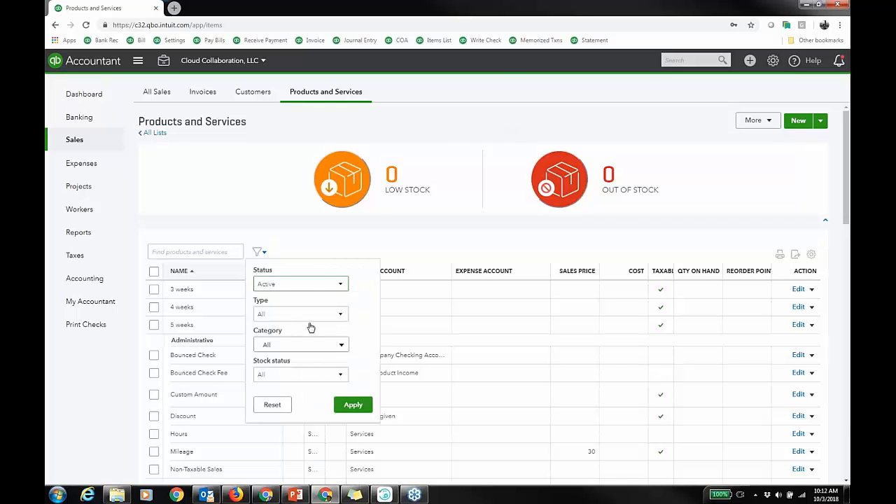
click(339, 346)
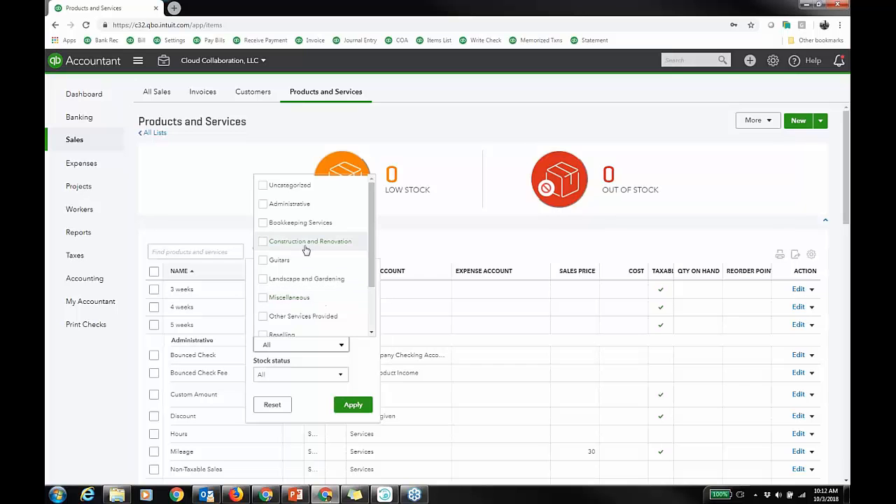
click(261, 242)
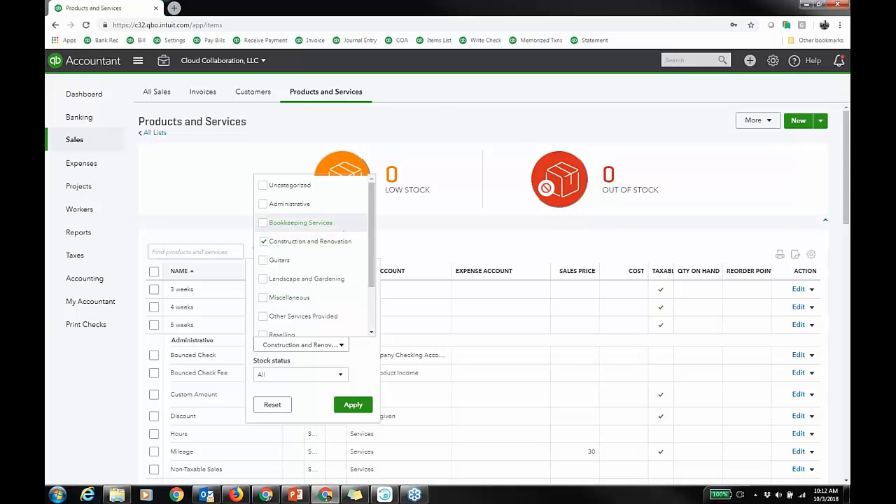
click(357, 405)
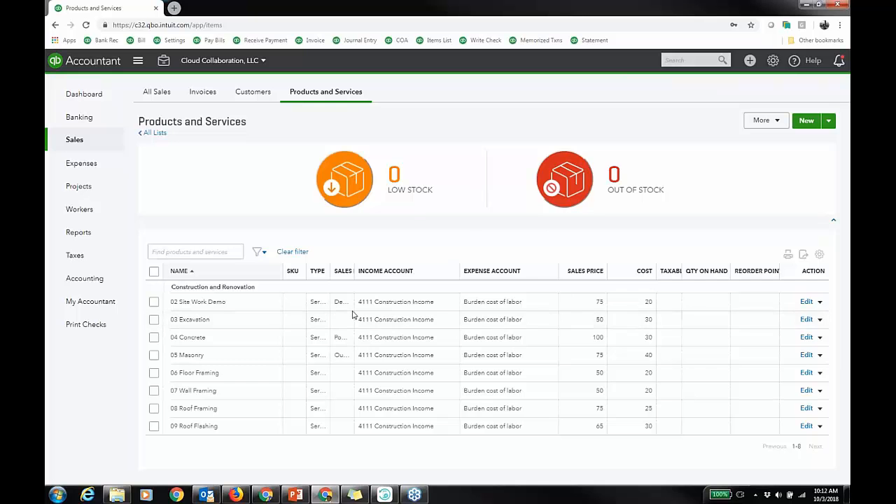
Open the 03 Excavation item and view its change-type options, closing the panel without changes.
click(806, 320)
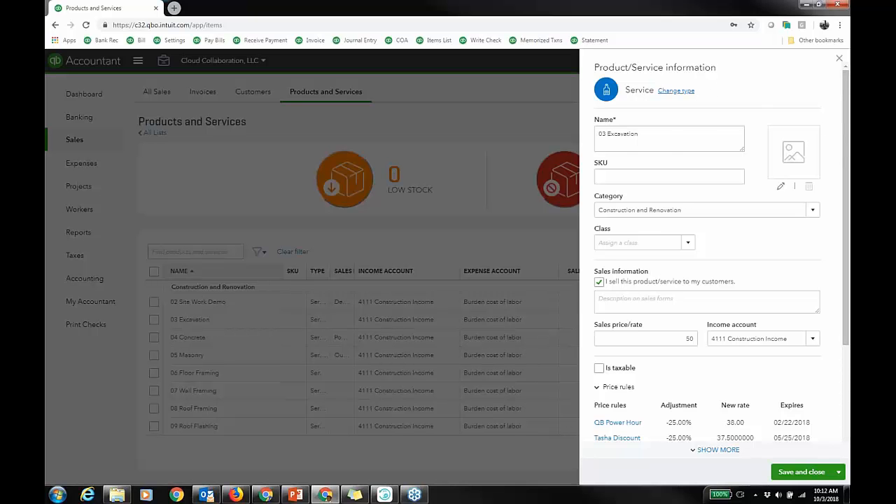
click(676, 90)
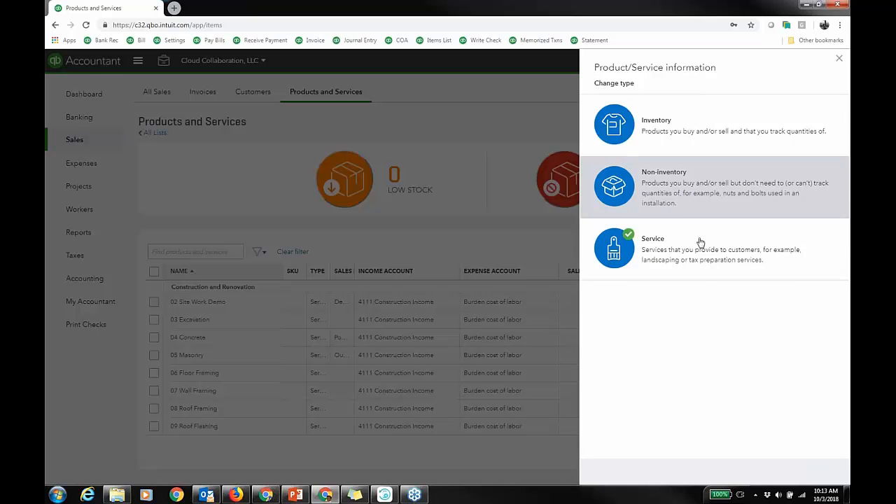
click(840, 61)
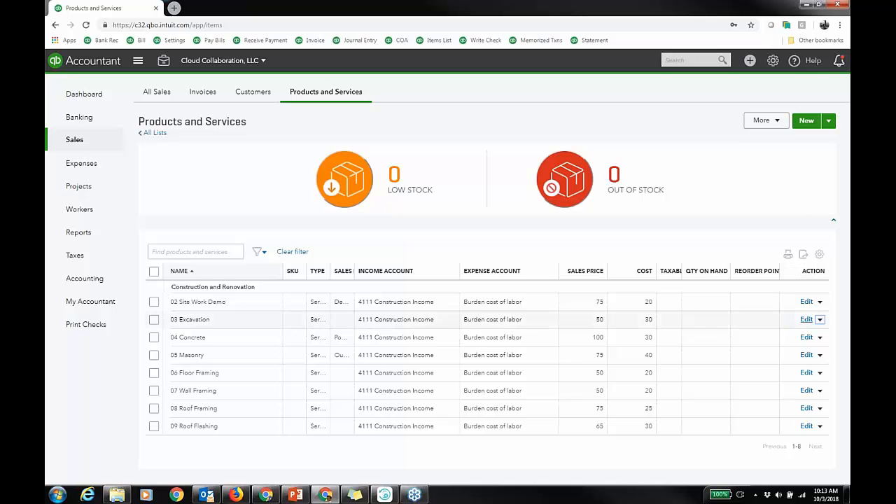
Reopen the 03 Excavation item, collapse and expand its Price rules section, and close the panel.
click(807, 320)
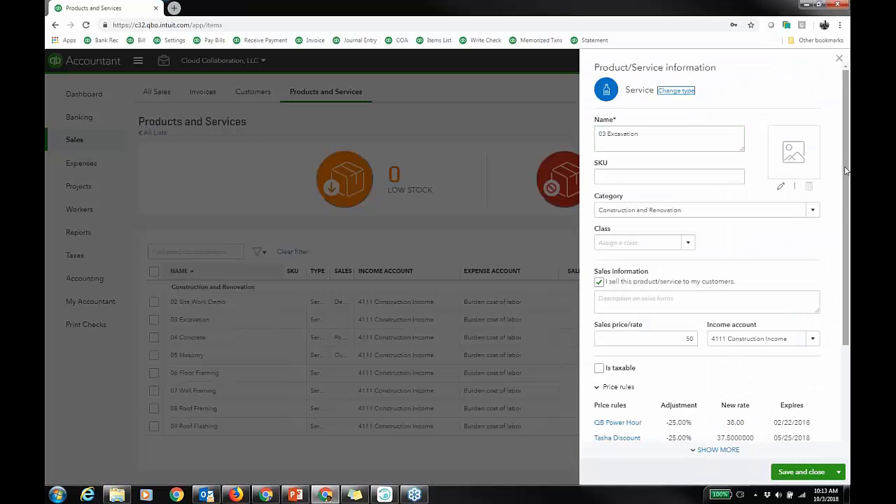
scroll(849, 227, down, 2)
scroll(849, 227, down, 1)
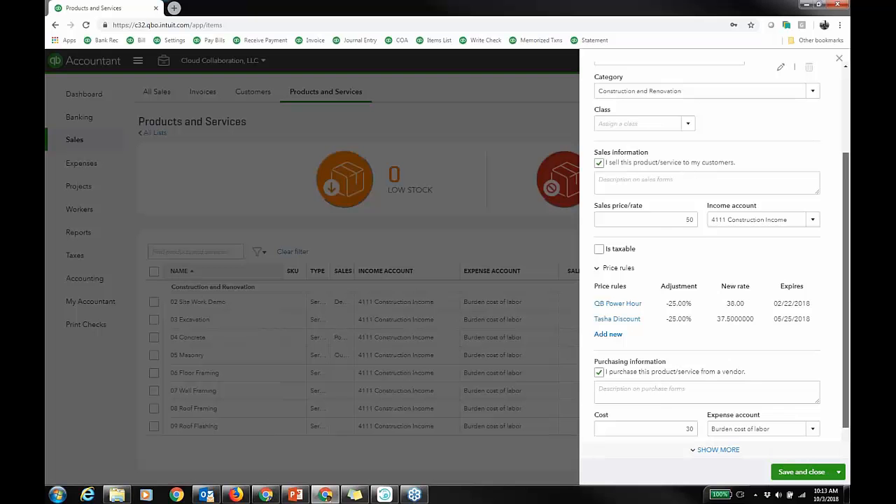
click(597, 269)
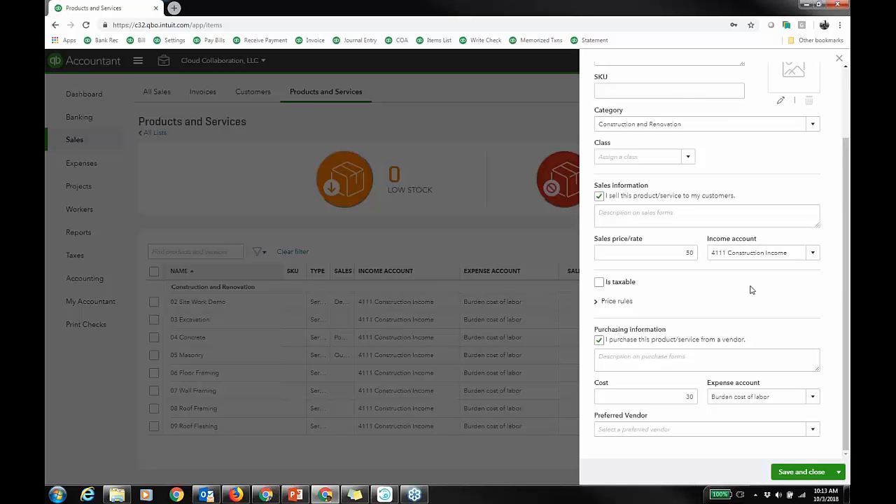
click(597, 301)
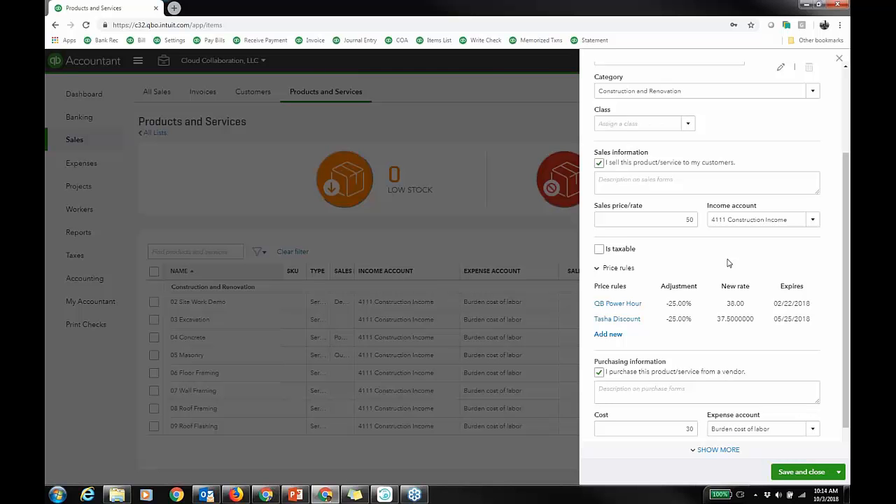
click(841, 61)
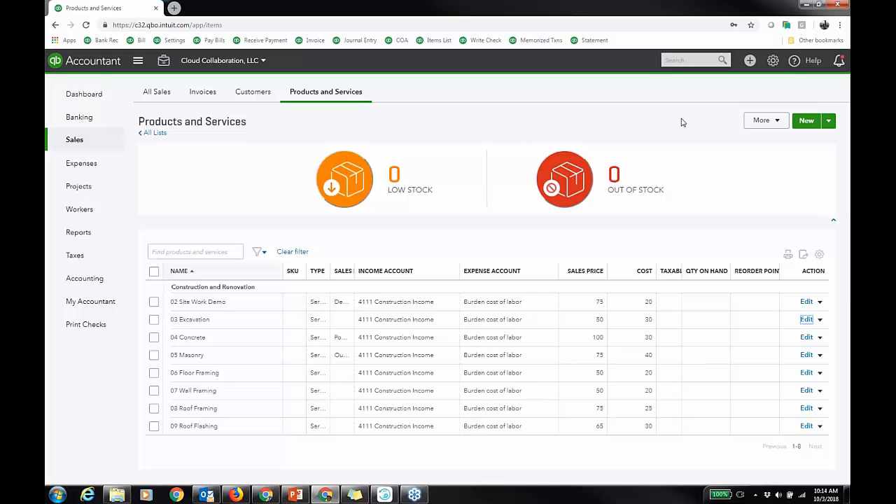
Clear the category filter and filter the list to Bundle type items.
click(288, 253)
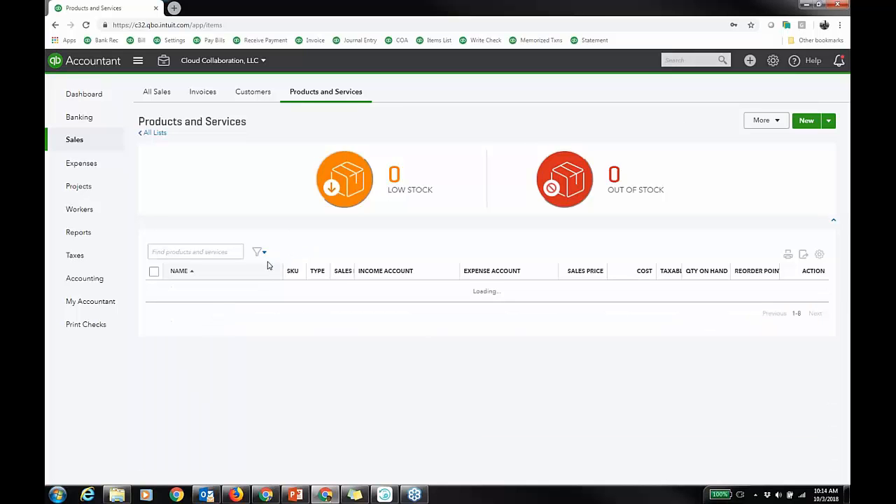
click(260, 253)
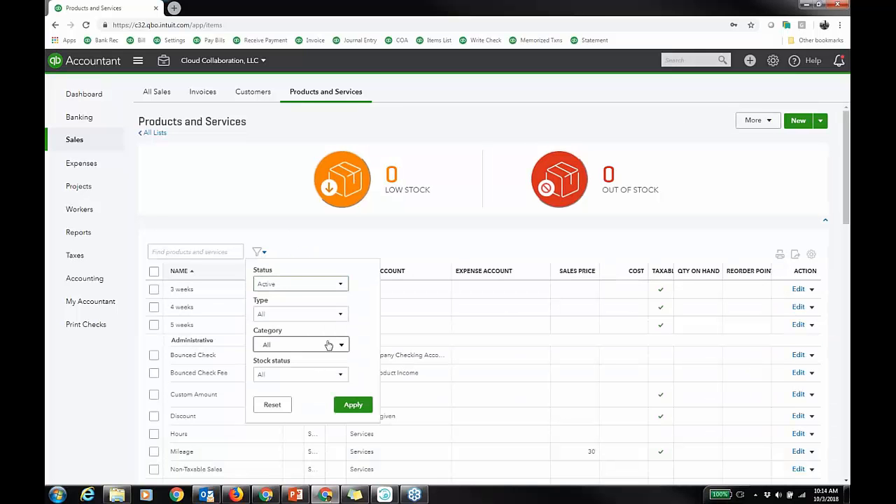
click(336, 315)
click(269, 388)
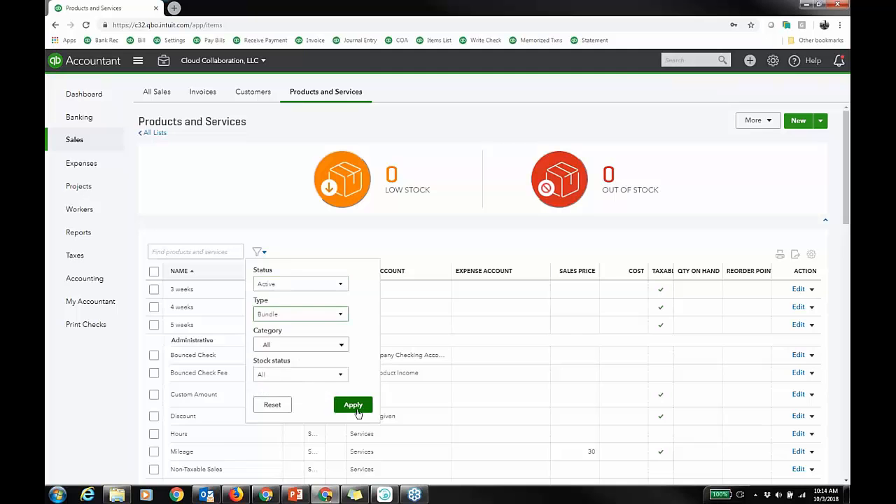
click(352, 404)
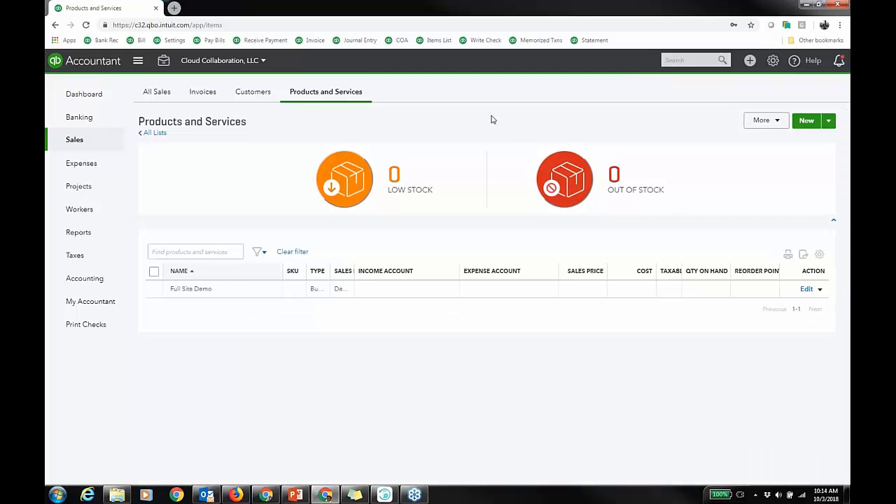
Open the Full Site Demo bundle and review its display-components option and sales information text.
click(807, 291)
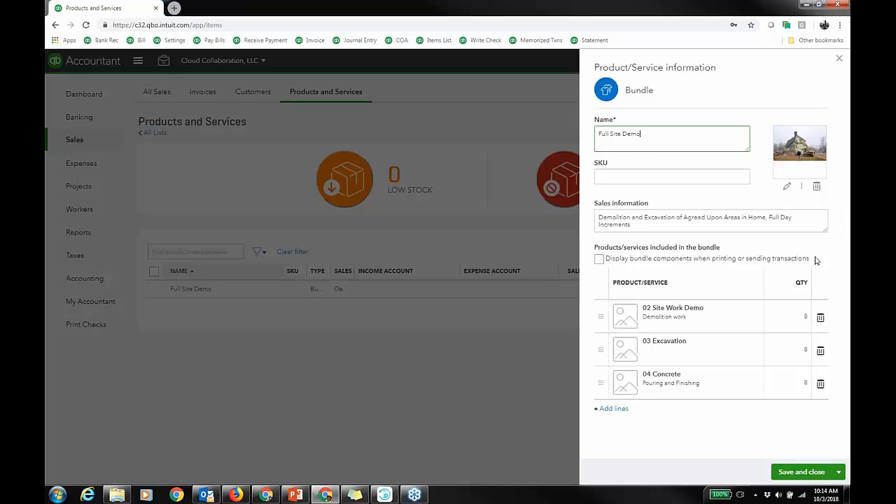
drag(776, 260, 606, 263)
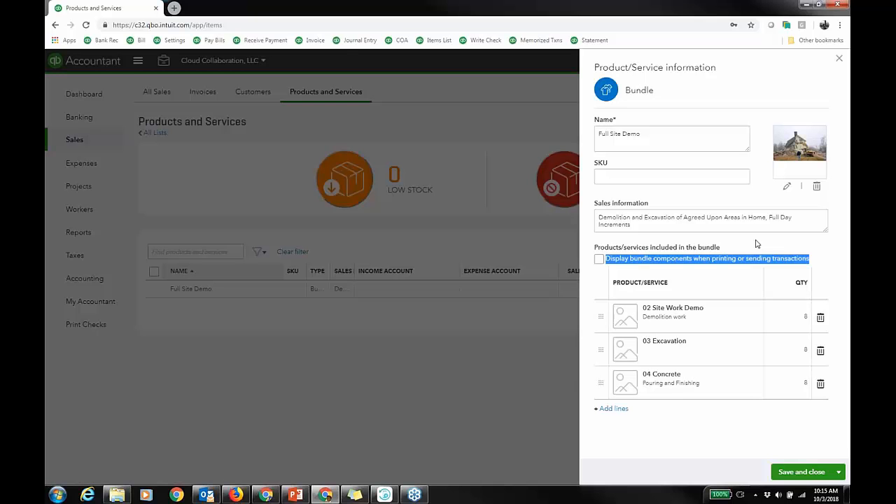
click(600, 260)
drag(640, 225, 597, 214)
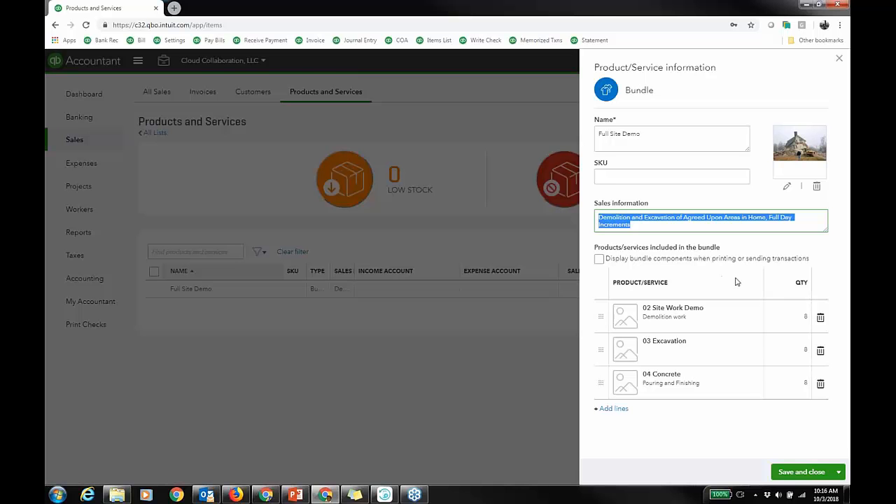
Close the bundle panel and start a new delayed charge for customer ABC.
click(839, 60)
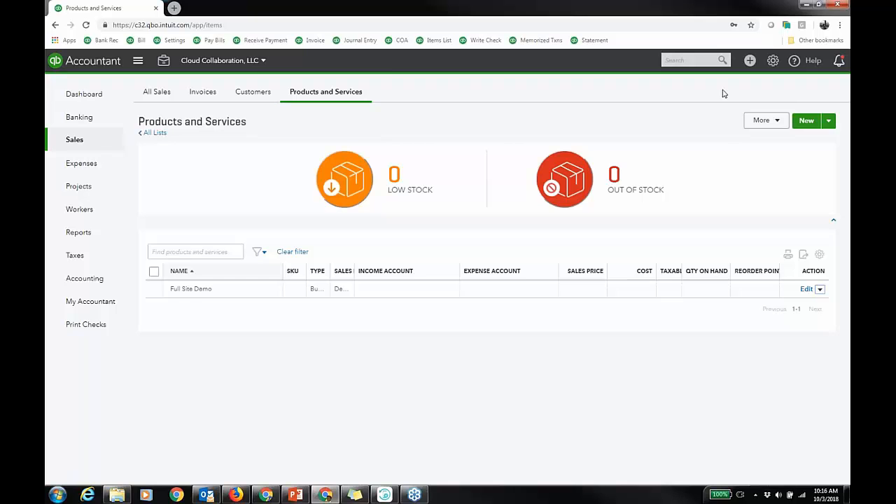
click(750, 60)
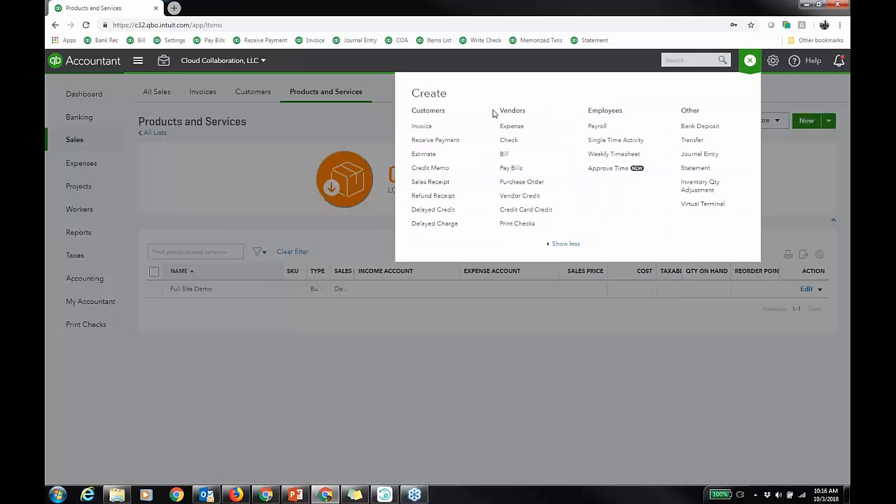
click(436, 224)
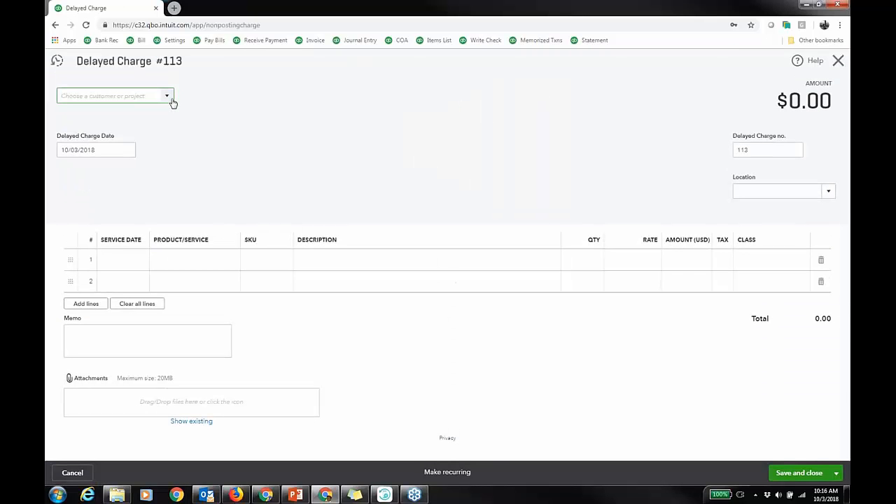
click(168, 98)
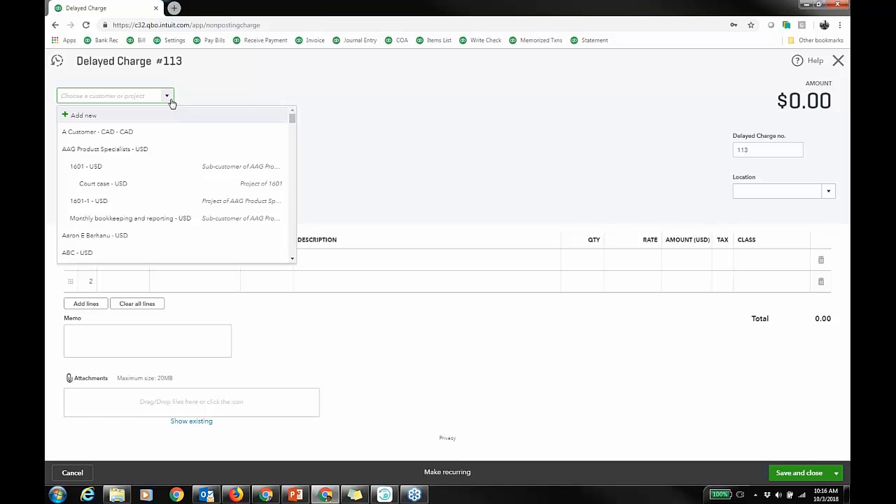
click(86, 252)
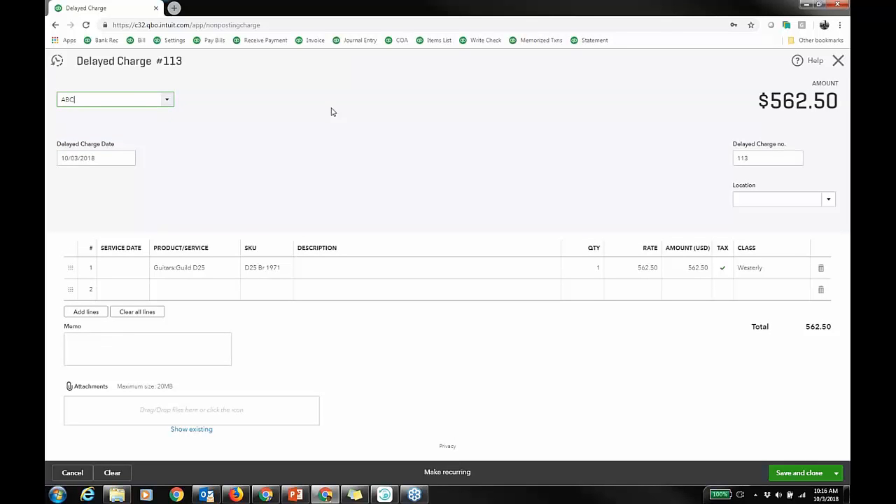
Delete the prefilled line and add the Full Site Demo bundle as the first product line.
click(822, 270)
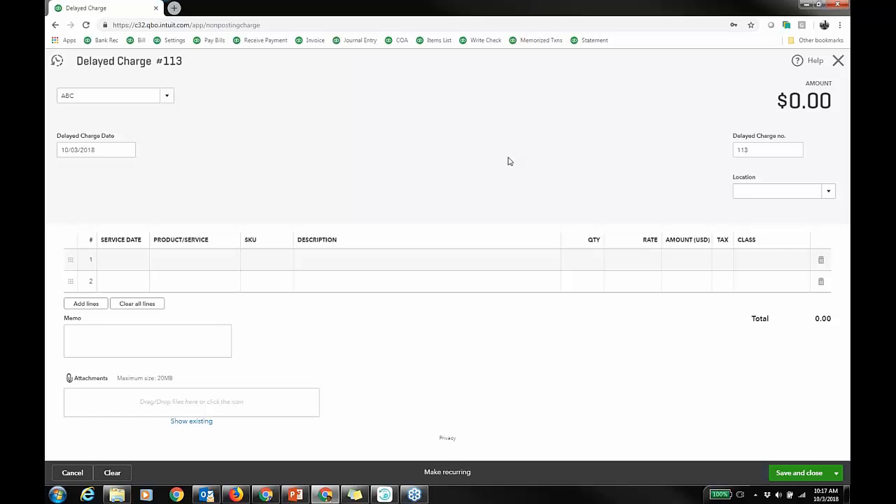
click(224, 260)
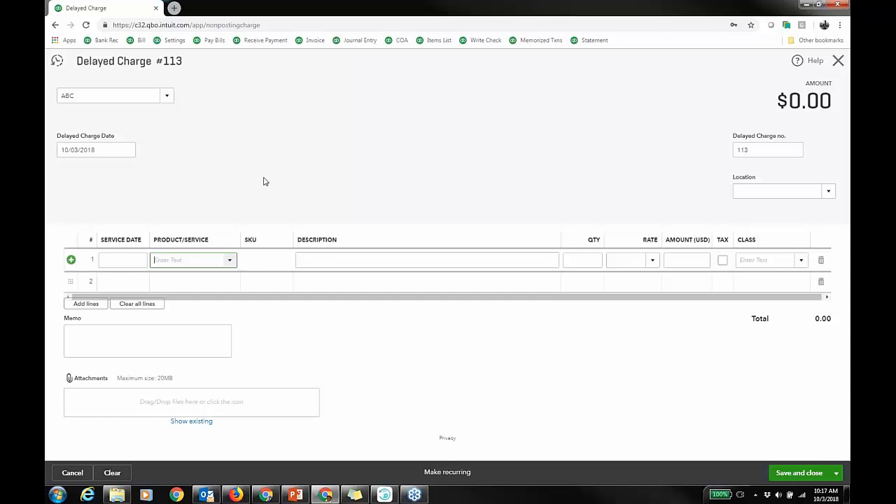
text(Cons)
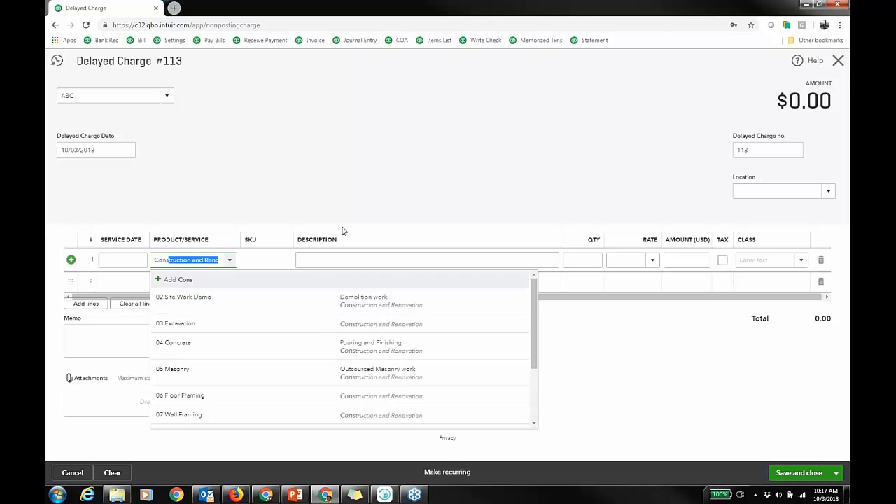
key(BackSpace)
key(BackSpace)
key(BackSpace)
key(BackSpace)
key(BackSpace)
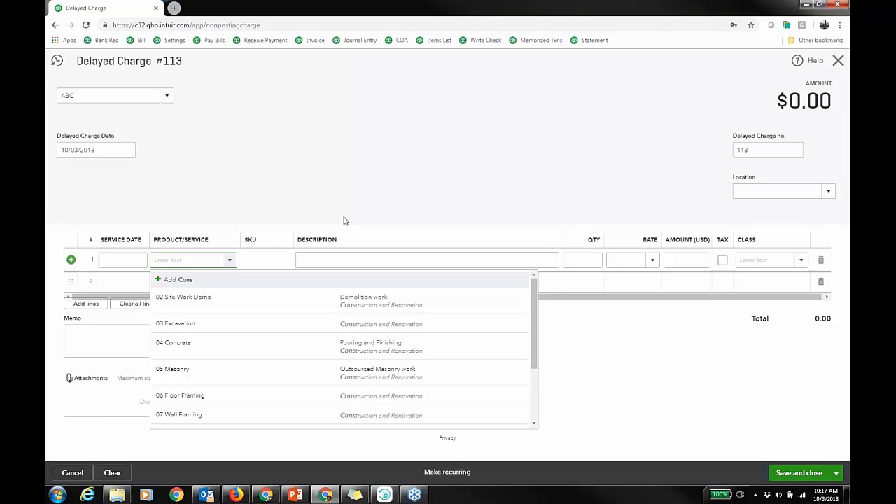
text(ful)
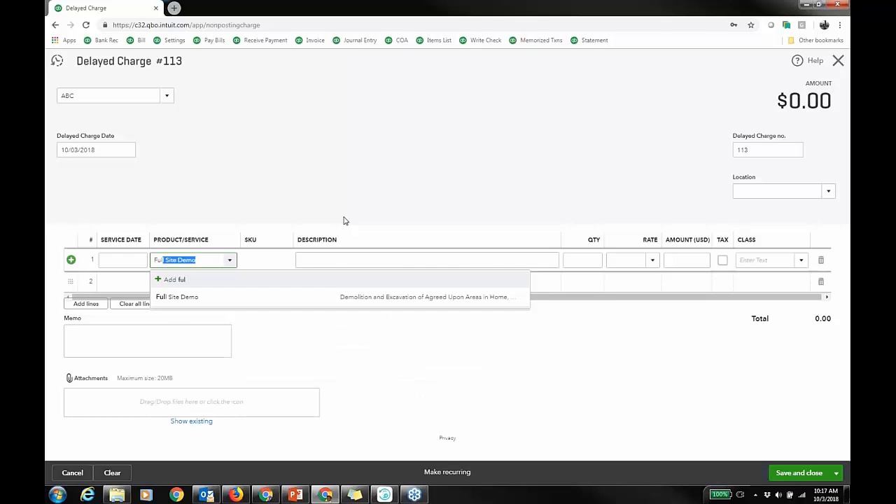
click(334, 297)
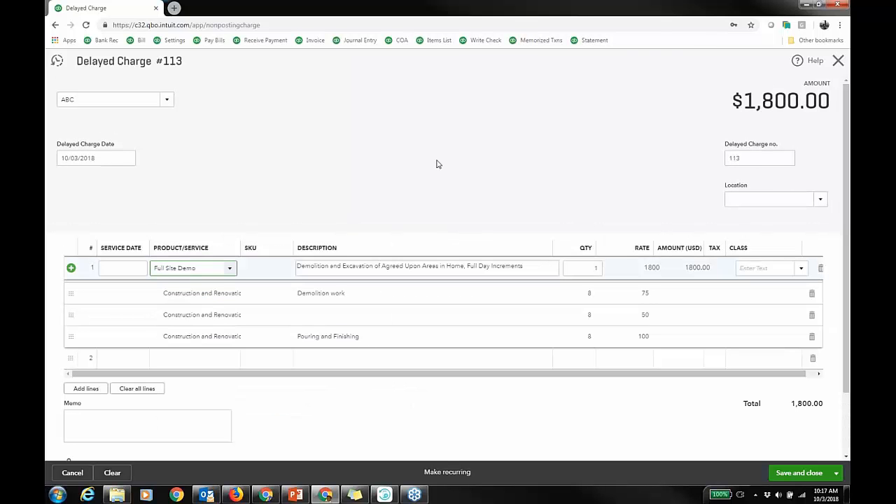
Set the bundle quantity to 2 and save and close the delayed charge.
click(596, 268)
text(2)
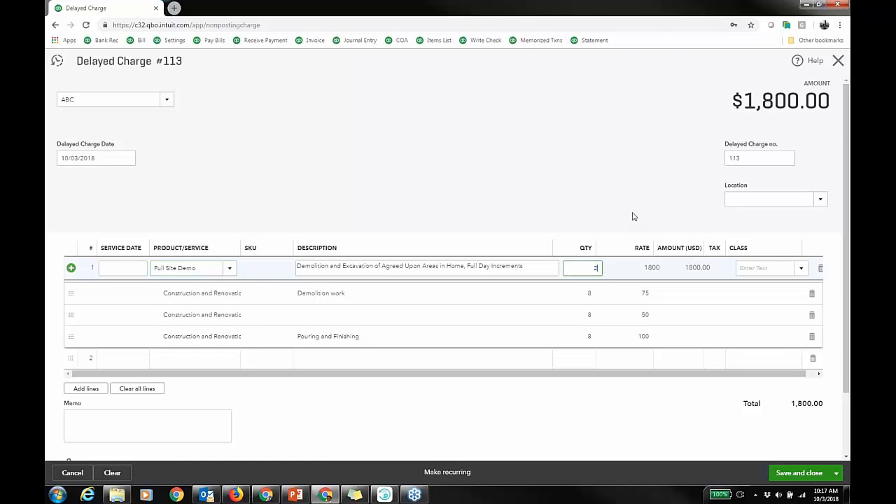
key(Tab)
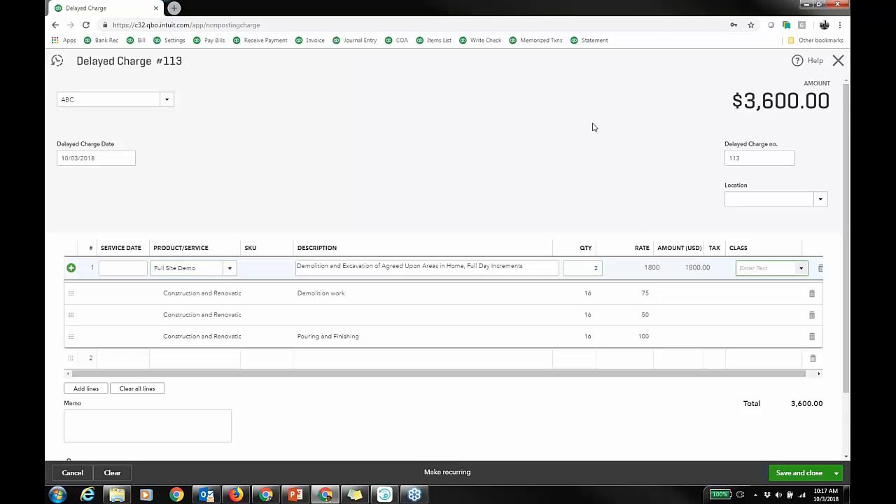
click(804, 479)
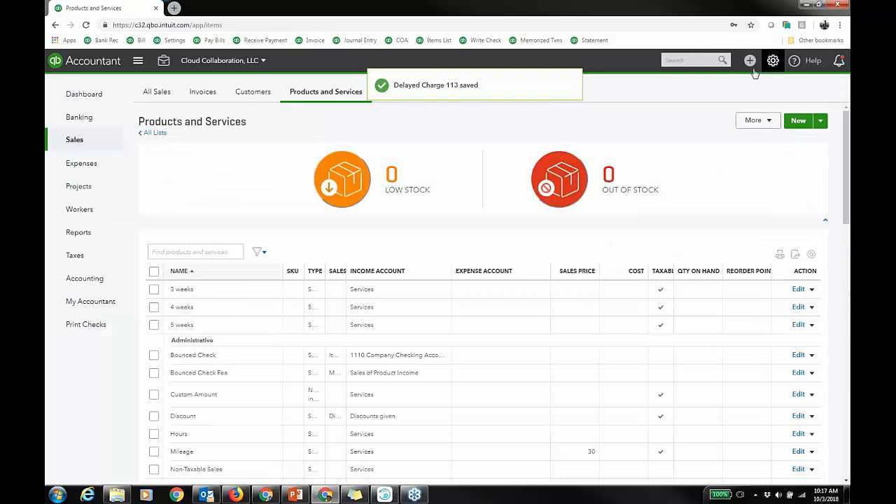
Create a new bill and choose the vendor from the vendor list.
click(749, 61)
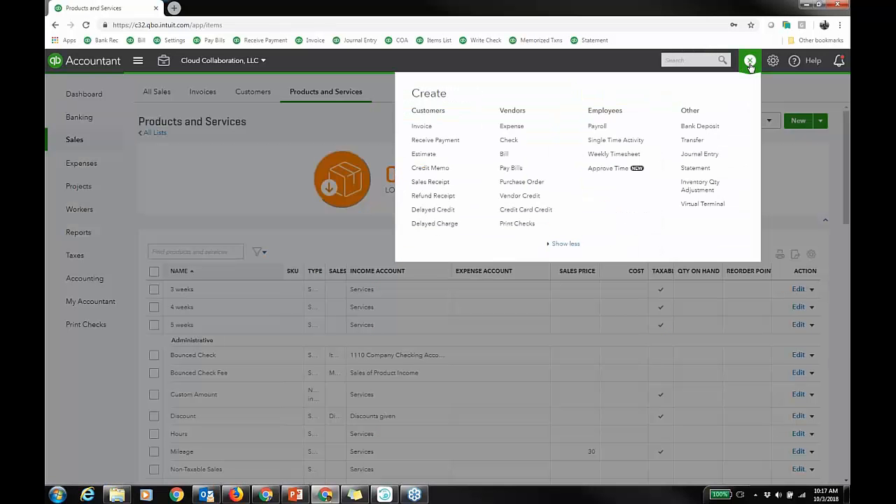
click(504, 154)
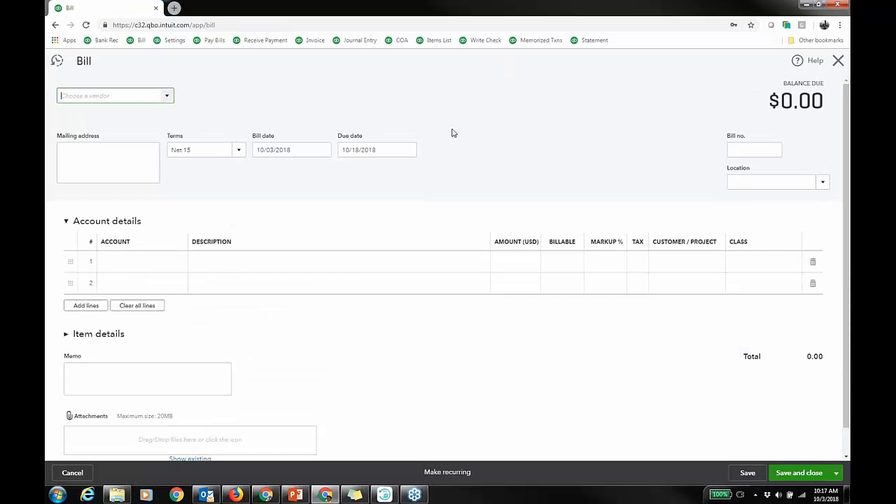
click(166, 96)
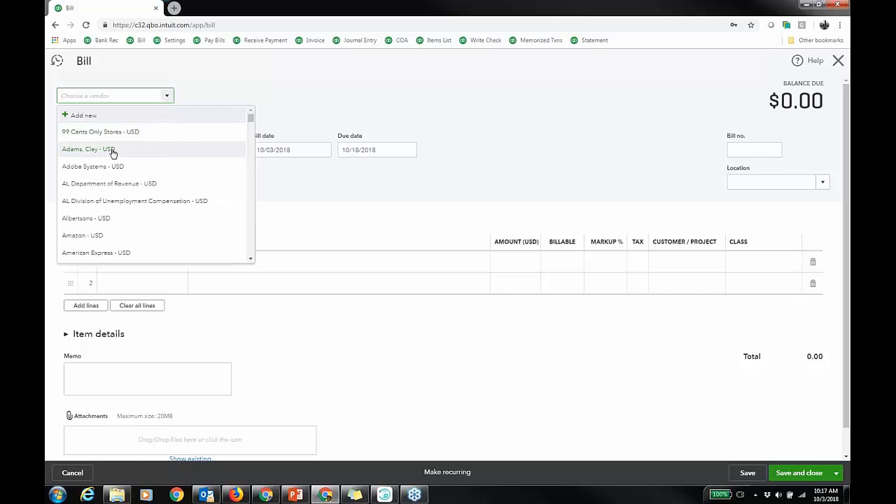
click(88, 149)
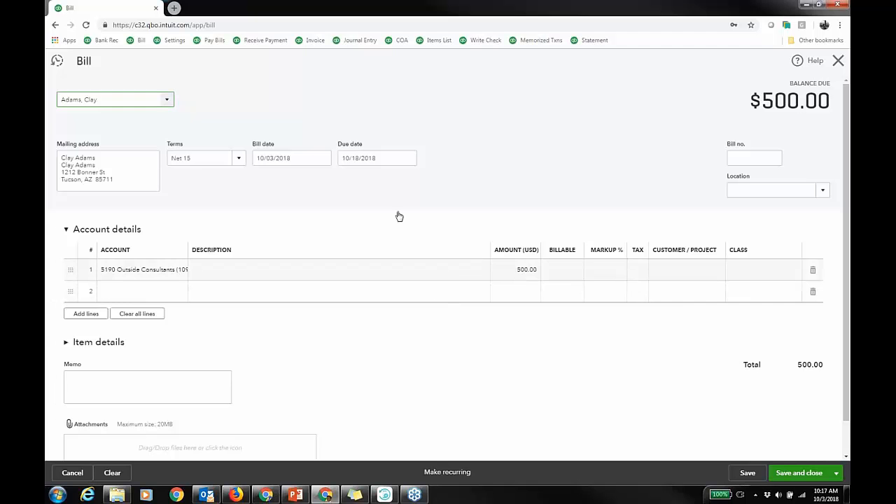
Assign customer ABC to the bill's consultants account line and mark that line billable.
click(65, 342)
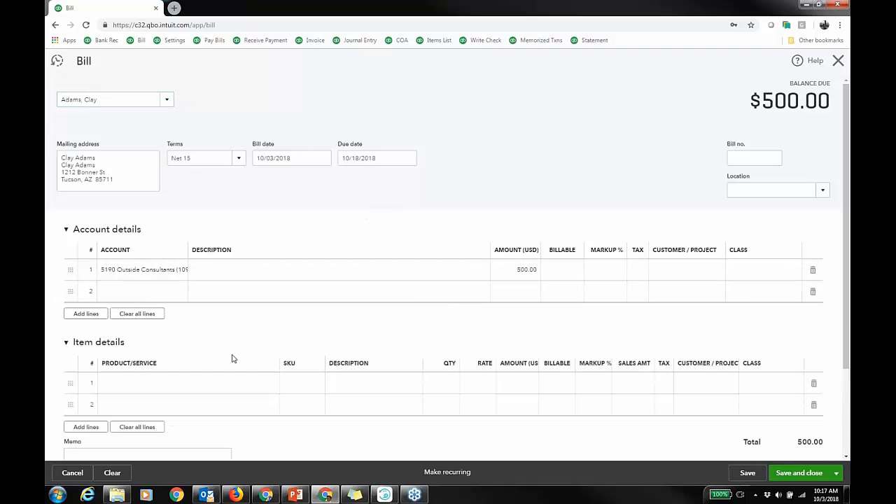
scroll(233, 358, down, 2)
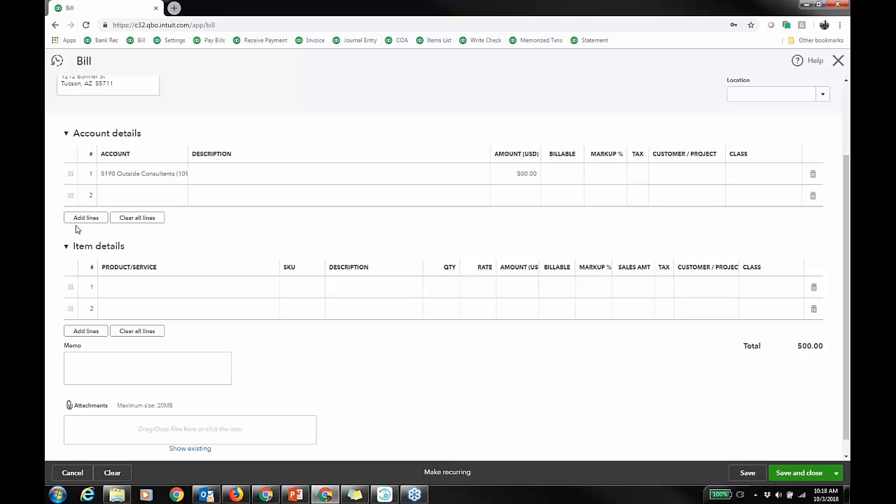
click(66, 247)
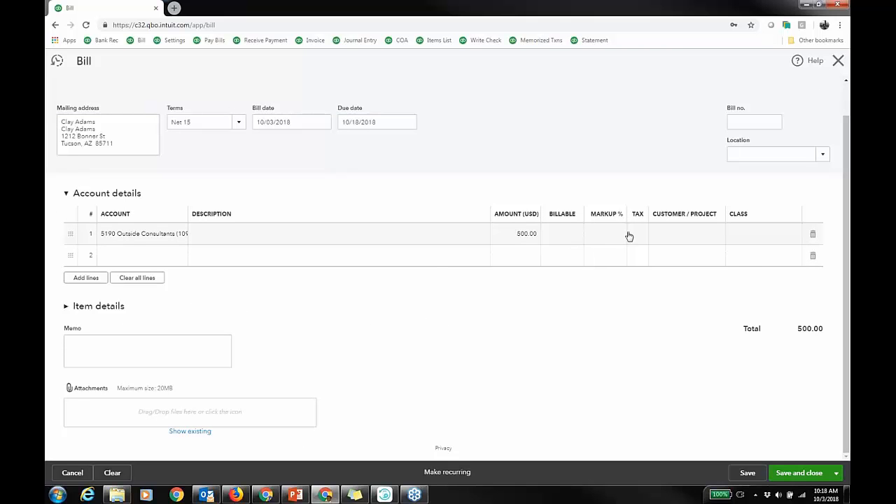
click(718, 237)
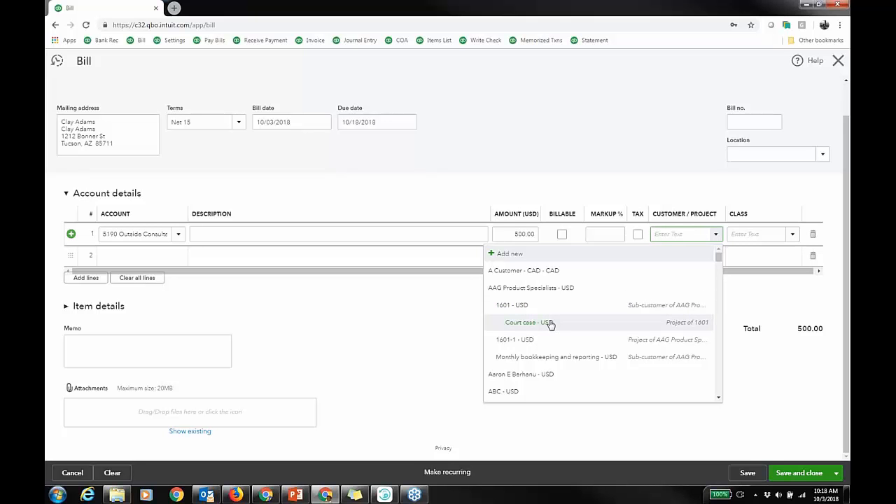
click(522, 309)
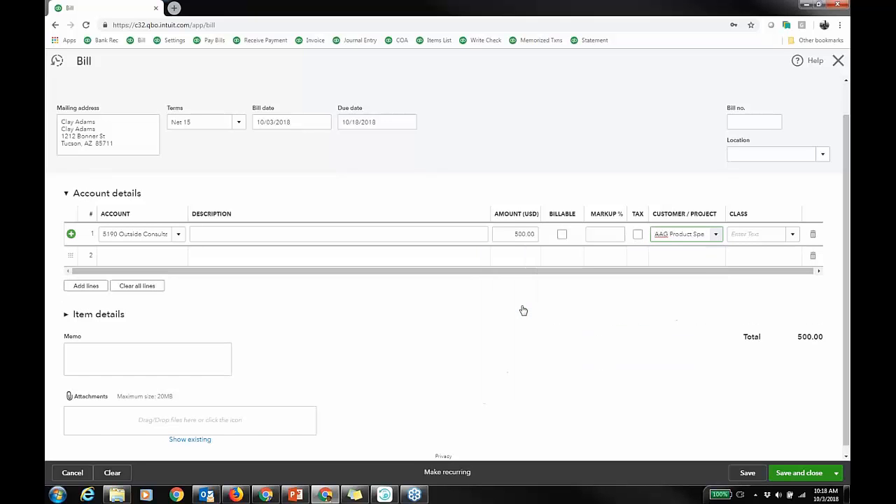
click(716, 235)
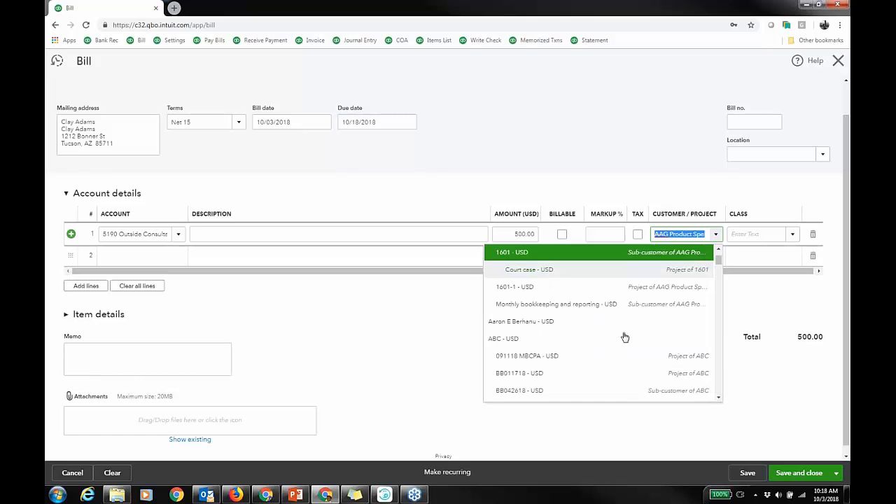
click(530, 339)
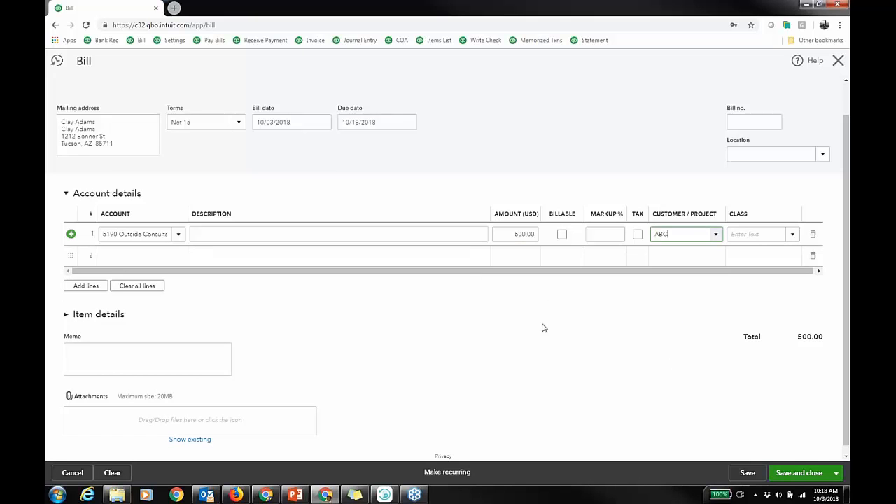
click(715, 234)
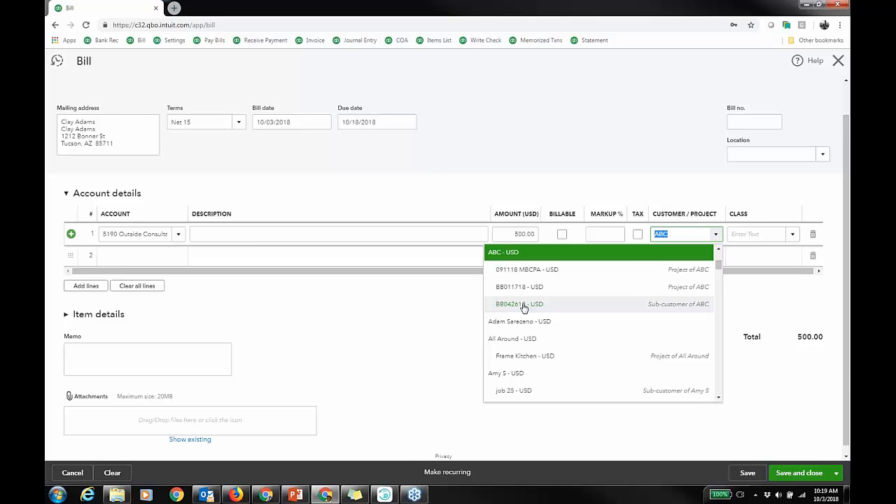
click(515, 252)
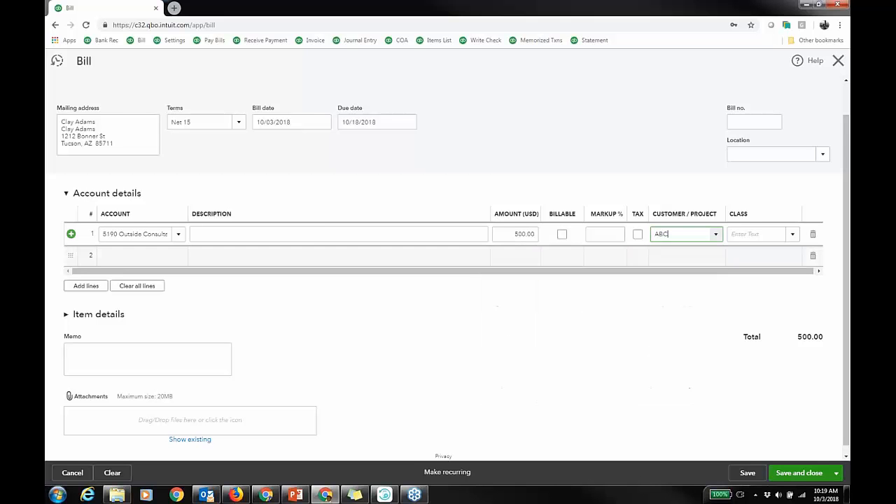
click(562, 234)
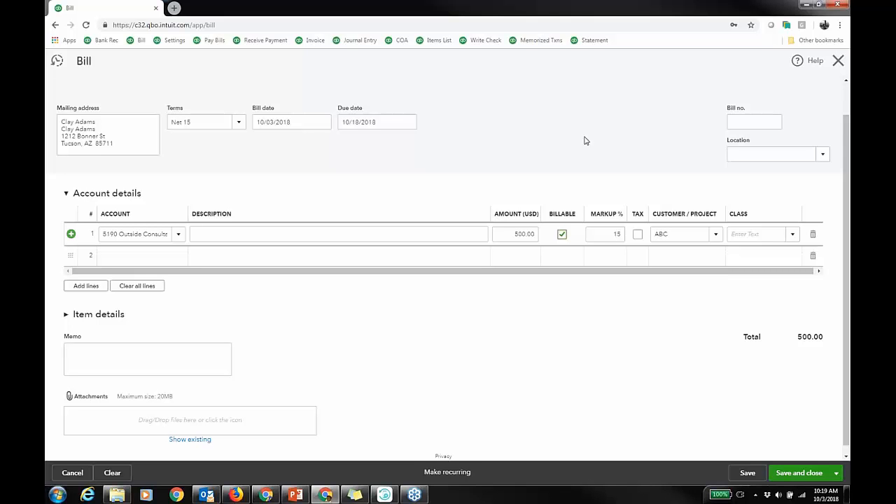
Add the 04 Concrete item under item details with an amount of 800.
click(66, 322)
click(68, 315)
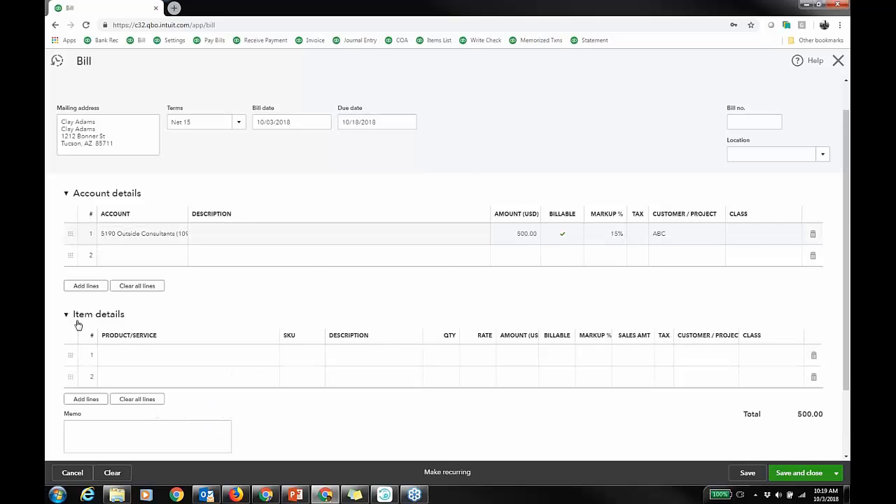
click(206, 362)
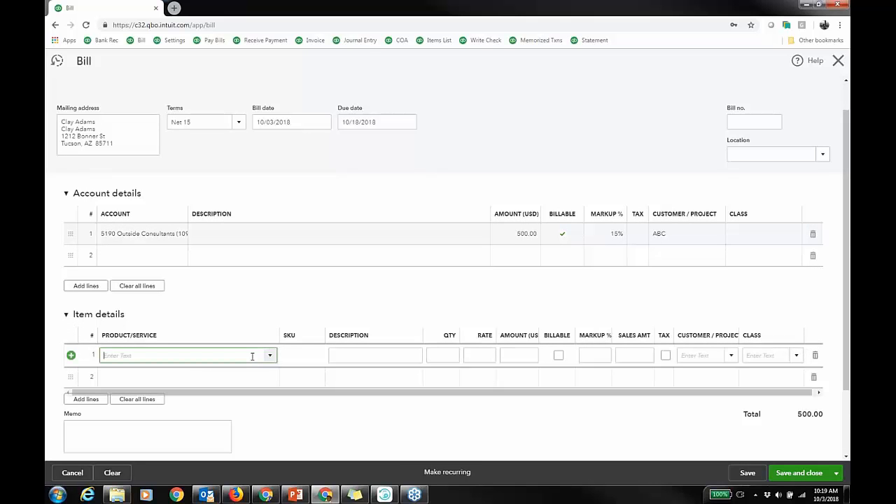
text(conc)
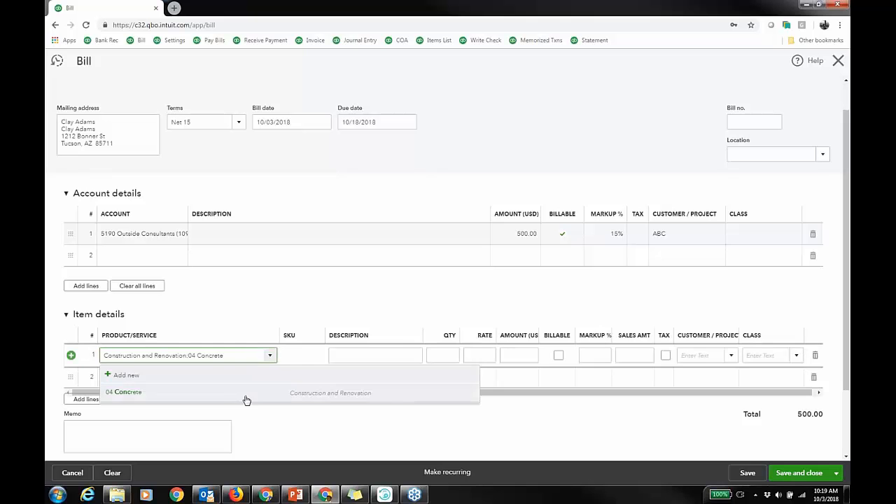
key(Tab)
click(530, 348)
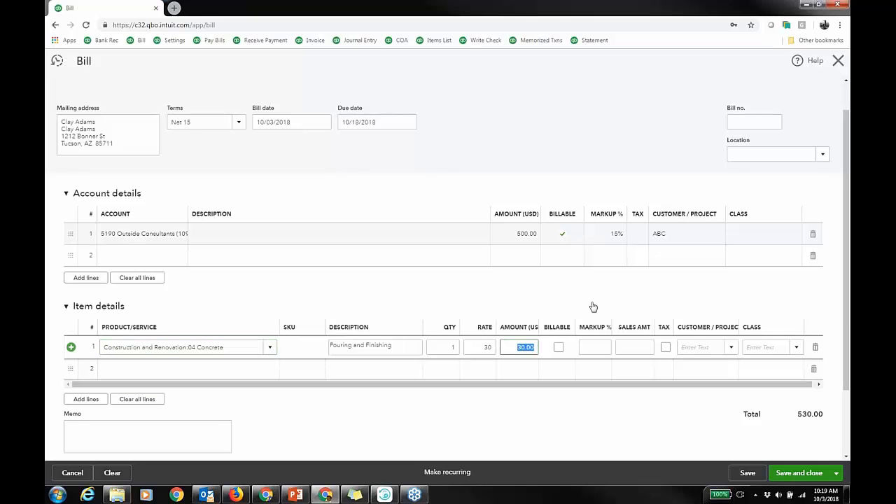
text(800)
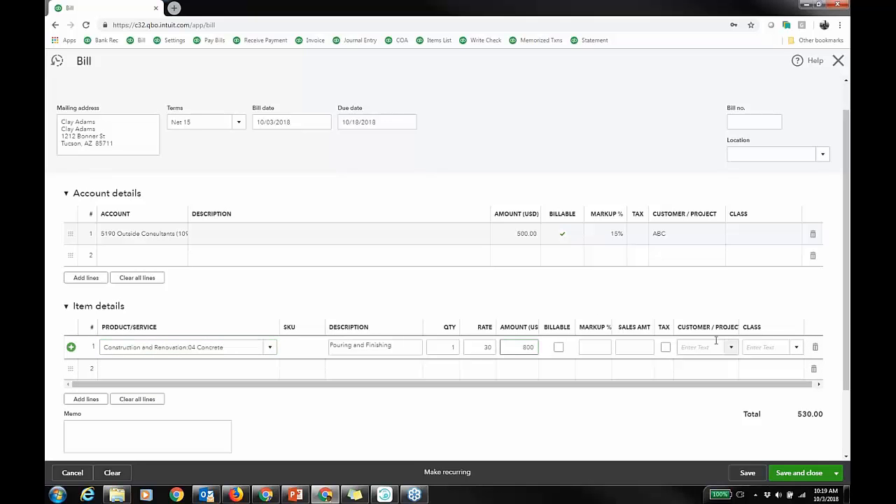
Assign customer ABC to the 04 Concrete item line.
click(704, 348)
text(A Customer -)
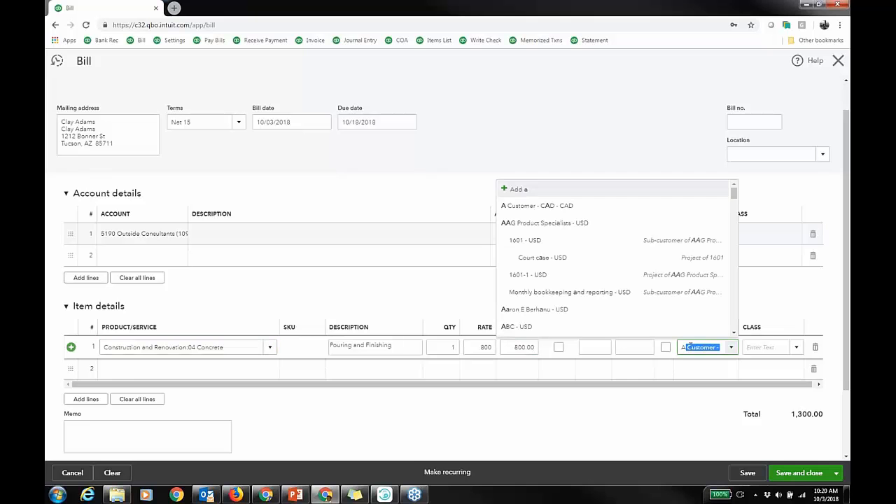
click(691, 328)
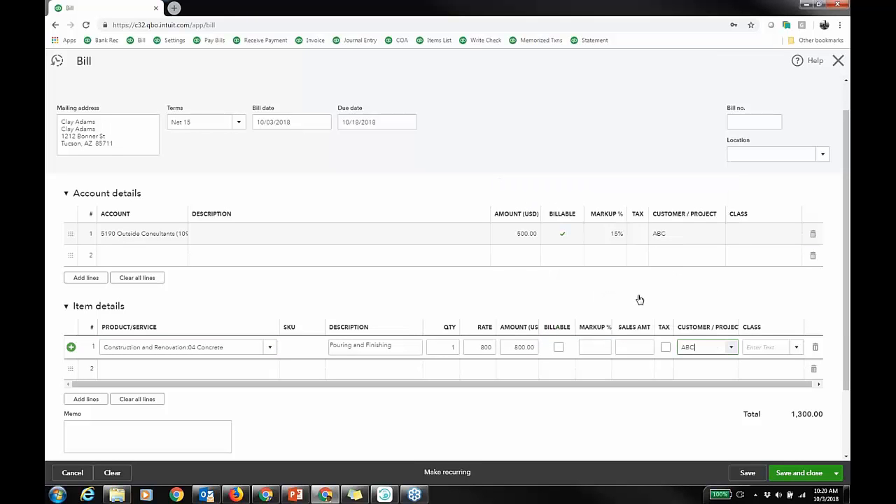
Mark the 04 Concrete item line billable, then save and close the bill.
click(558, 348)
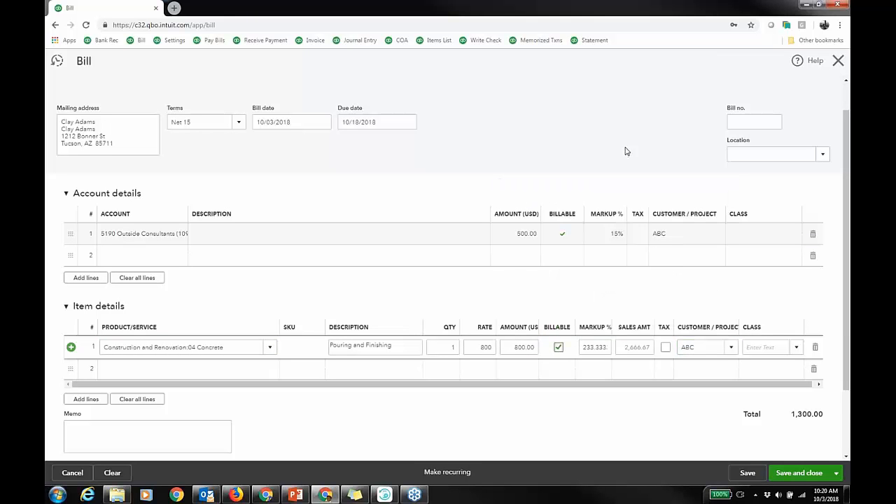
click(792, 476)
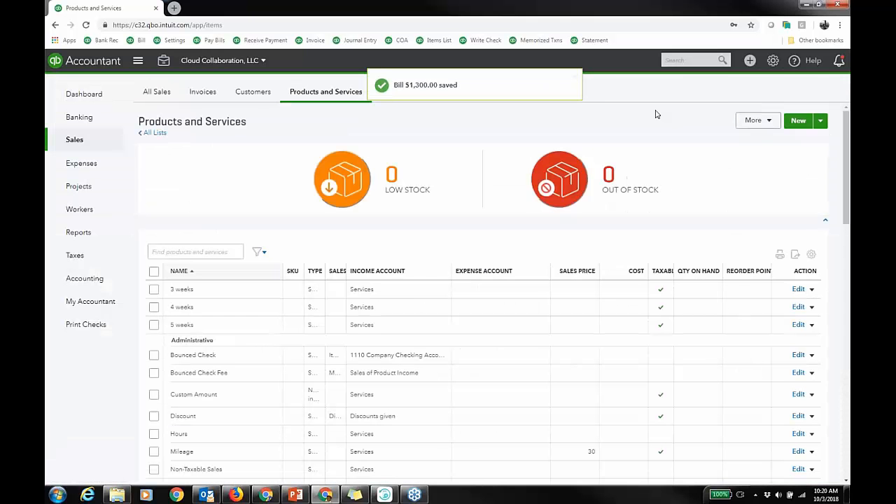
Open the Uninvoiced charges report from the standard reports list.
click(87, 237)
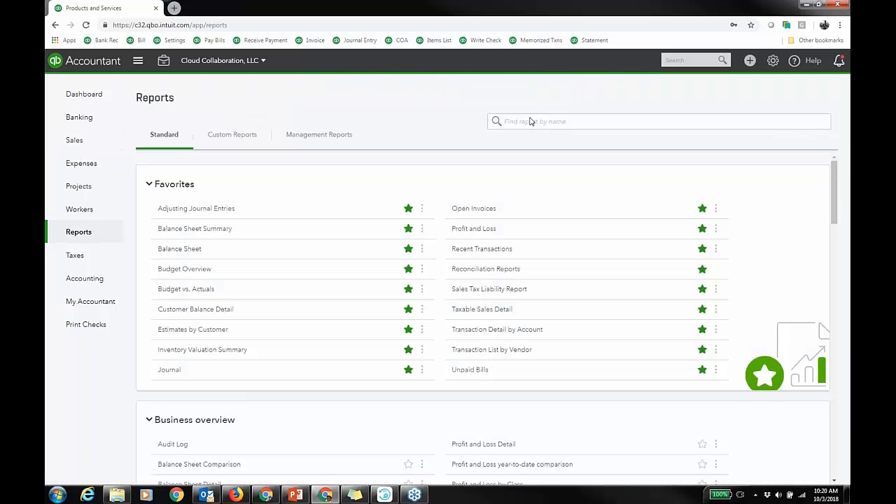
scroll(360, 240, down, 3)
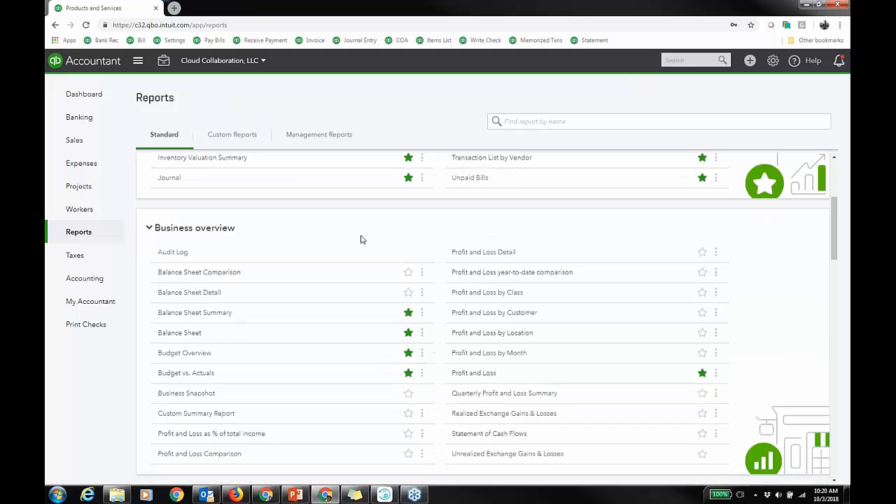
scroll(362, 239, down, 1)
scroll(361, 239, up, 4)
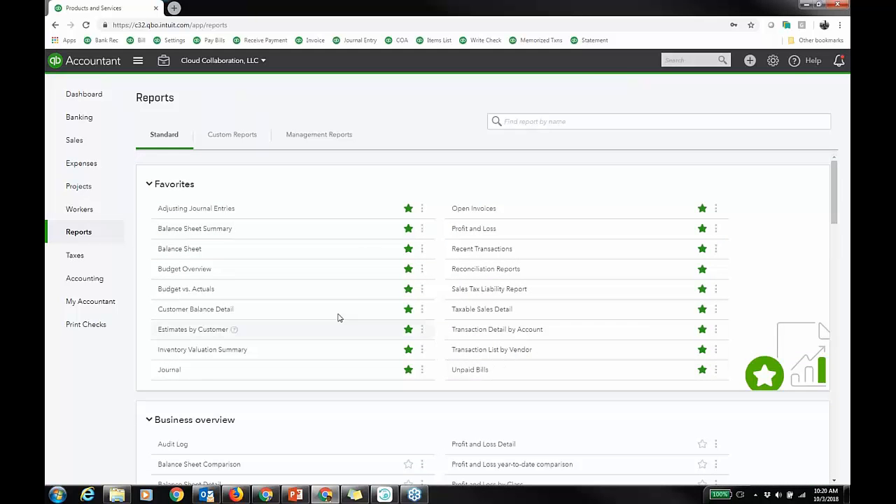
scroll(363, 296, down, 1)
scroll(362, 296, down, 5)
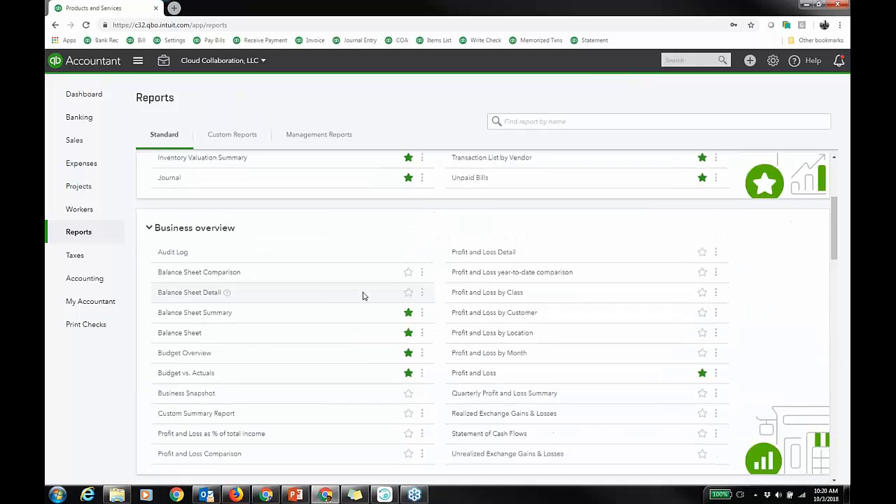
scroll(362, 296, down, 2)
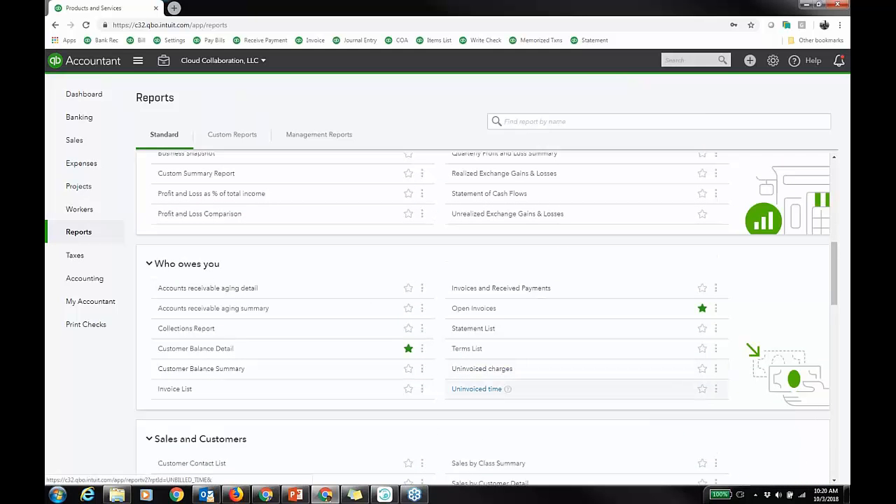
click(490, 369)
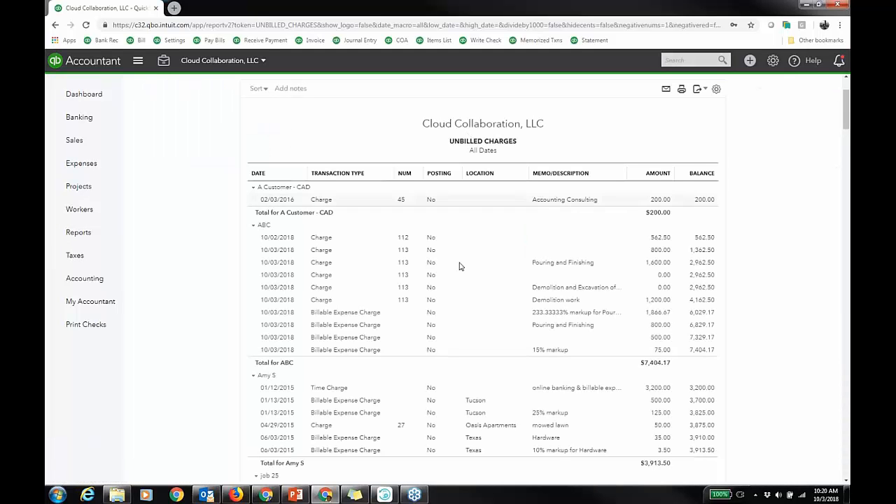
Review the unbilled charges report and rerun it with the report period set to Today.
scroll(757, 308, down, 3)
scroll(758, 305, down, 6)
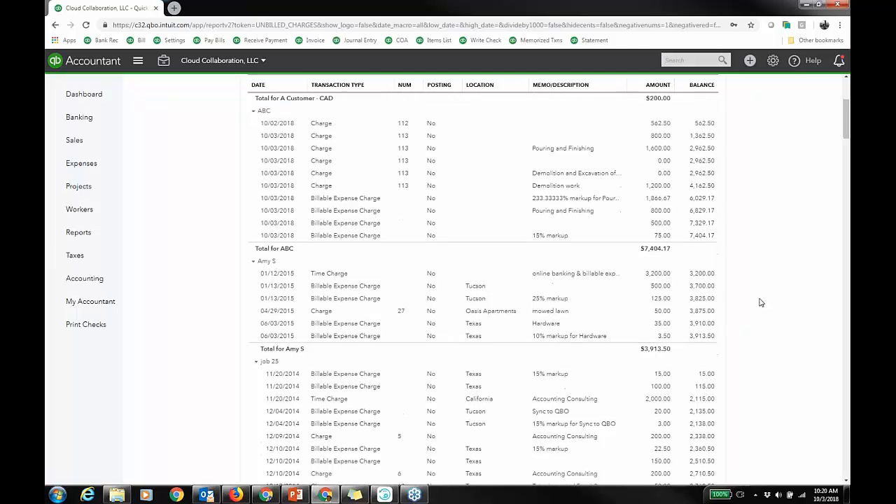
scroll(769, 296, down, 3)
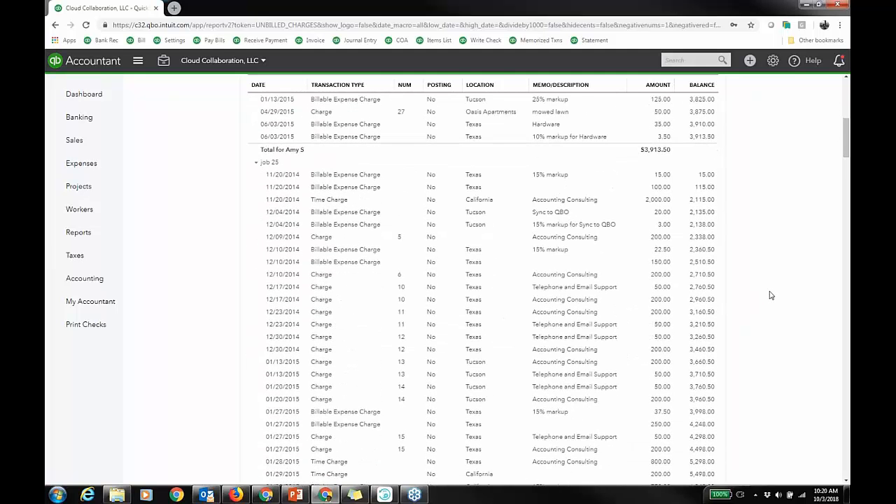
scroll(769, 295, up, 11)
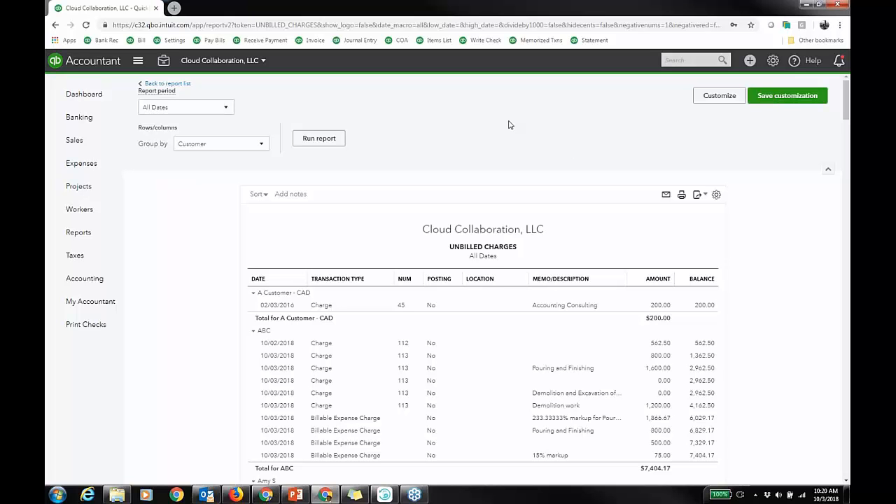
click(224, 107)
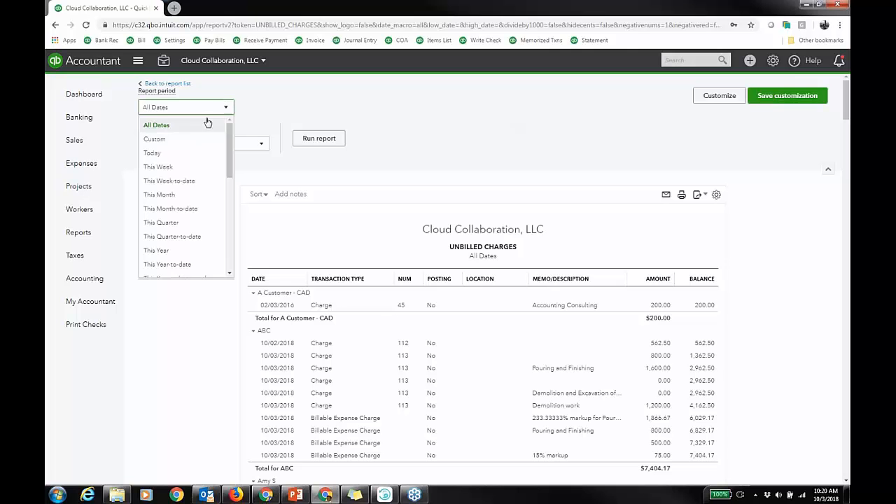
click(154, 152)
click(334, 138)
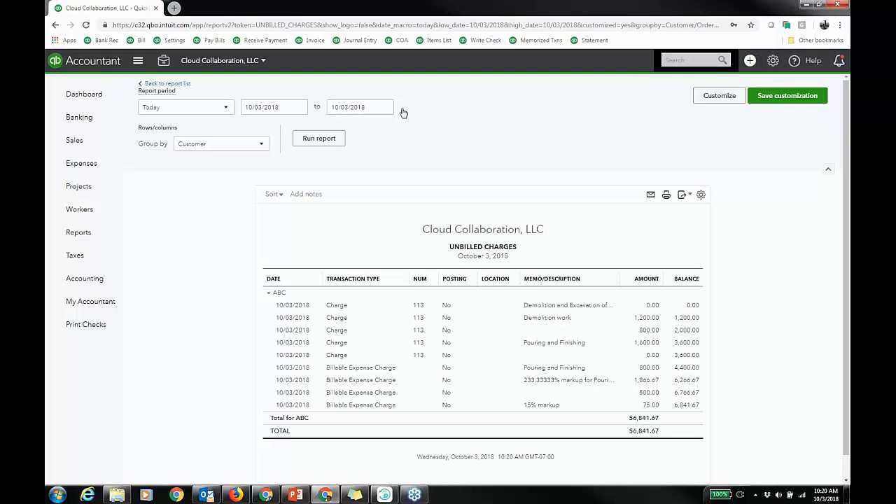
Filter sales transactions to unbilled activity and select customer ABC's row.
mouse_move(104, 145)
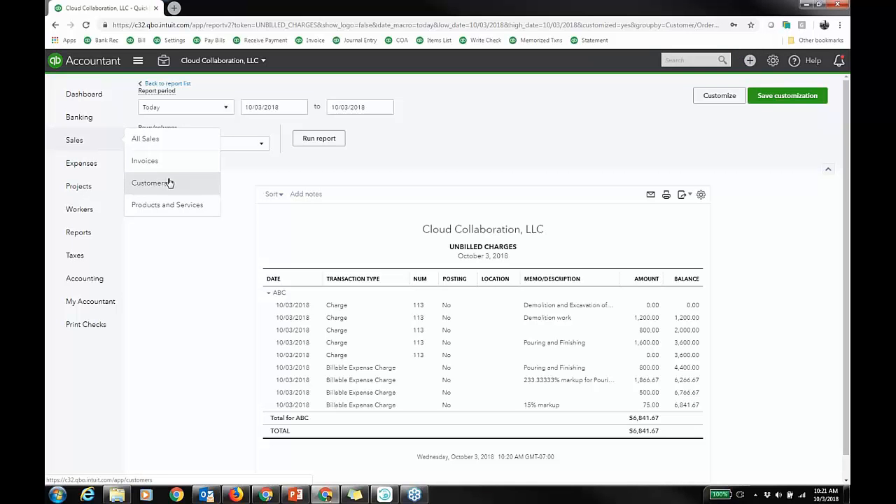
click(168, 145)
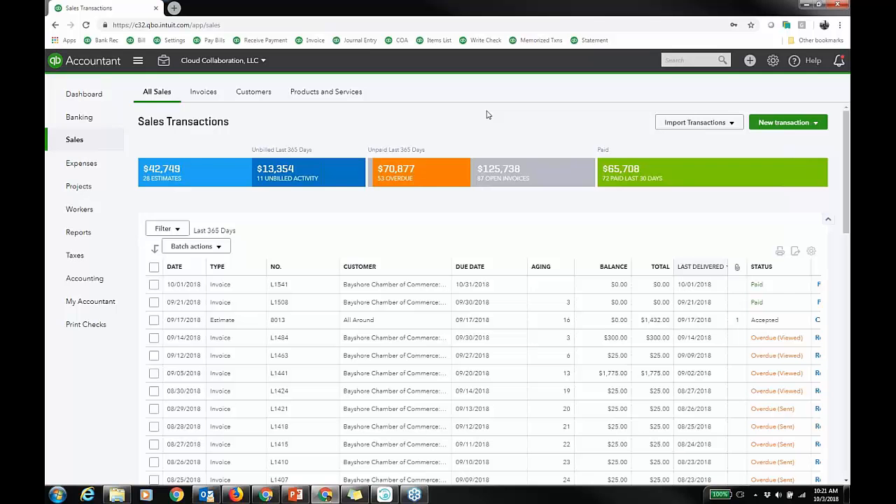
click(296, 176)
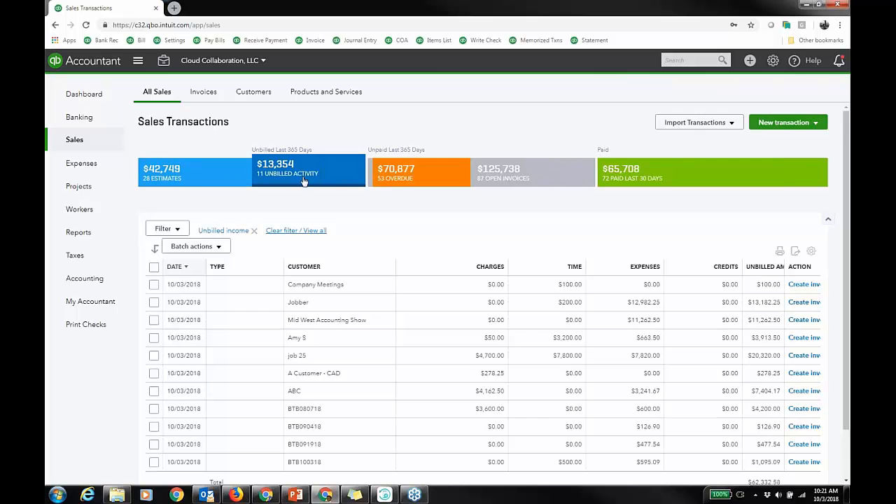
scroll(430, 238, down, 1)
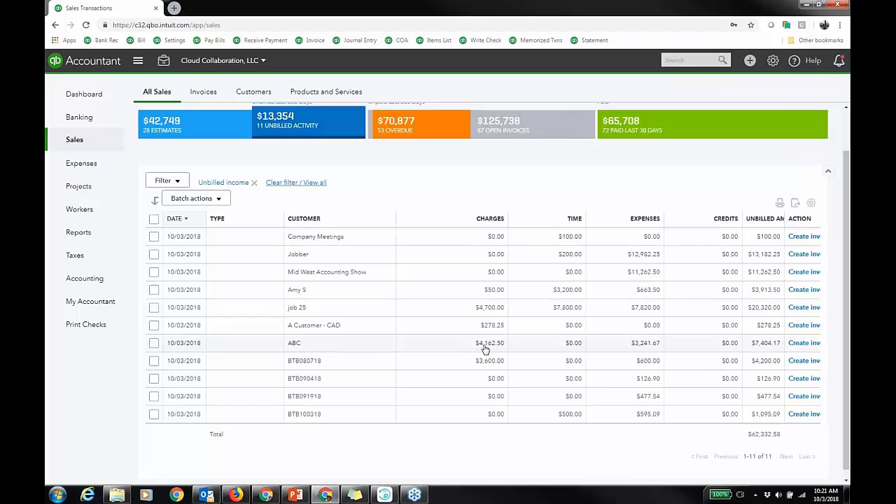
click(154, 343)
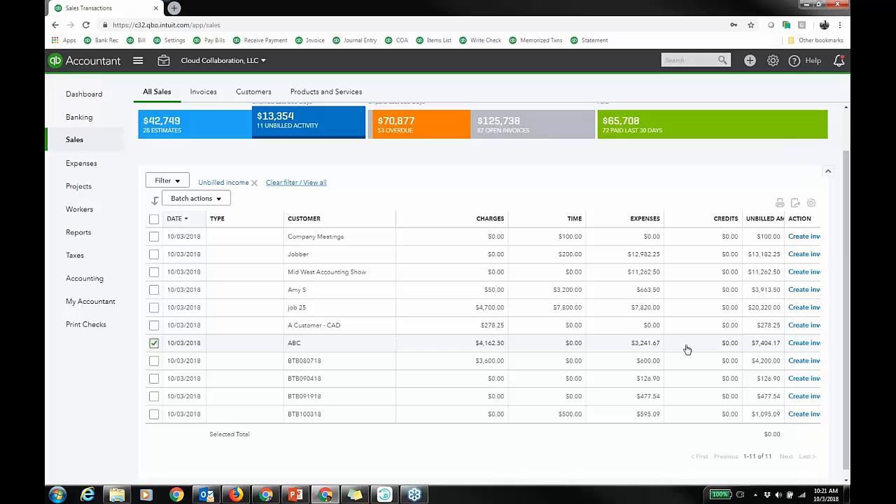
click(812, 204)
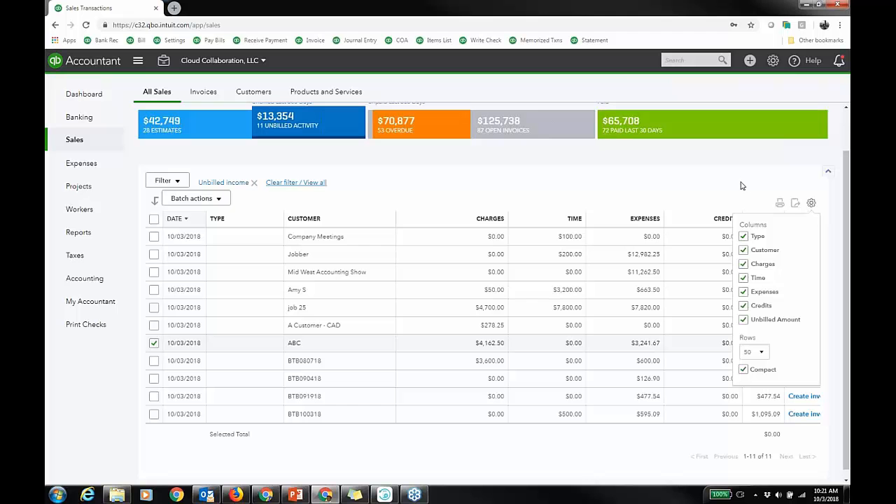
click(811, 206)
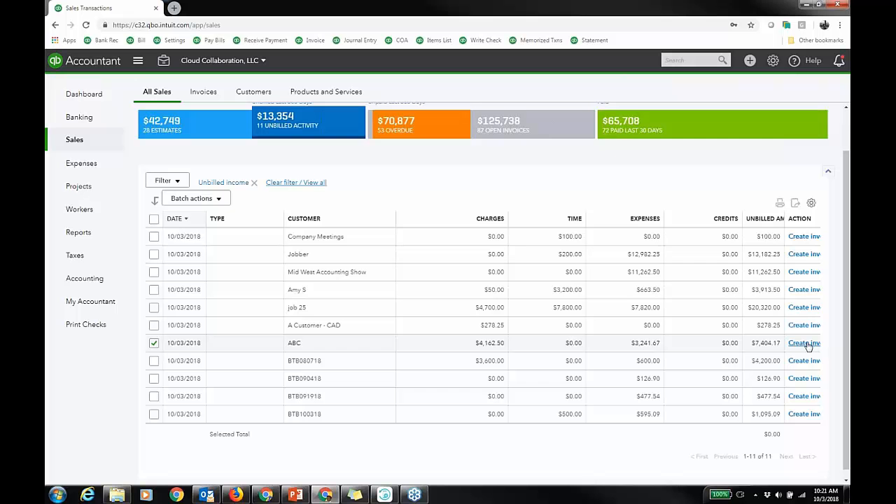
Create a new invoice and choose customer ABC.
click(750, 61)
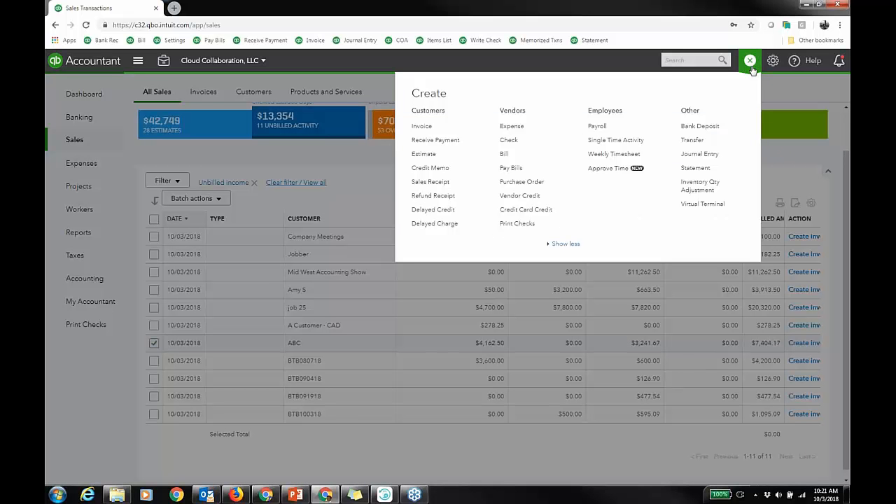
click(422, 127)
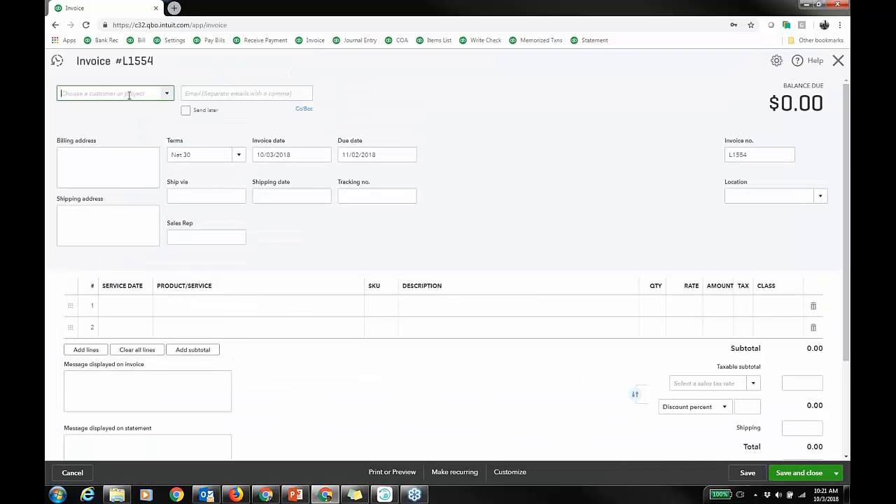
text(aBC)
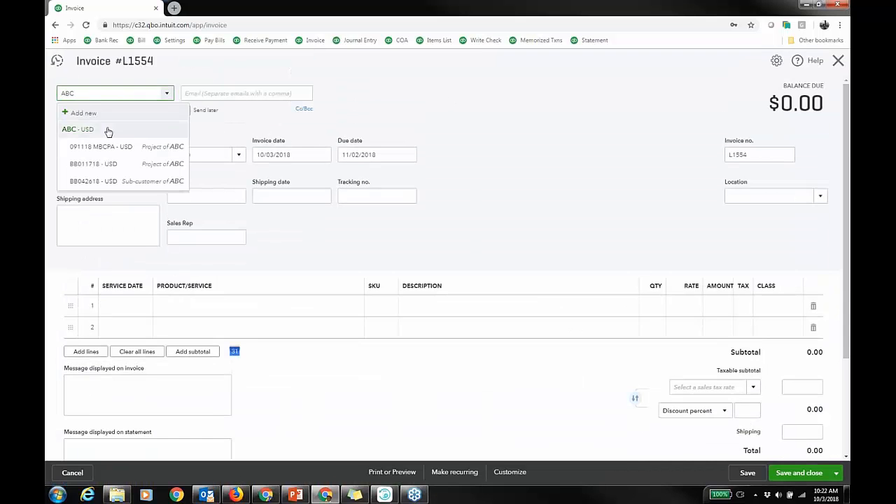
click(105, 128)
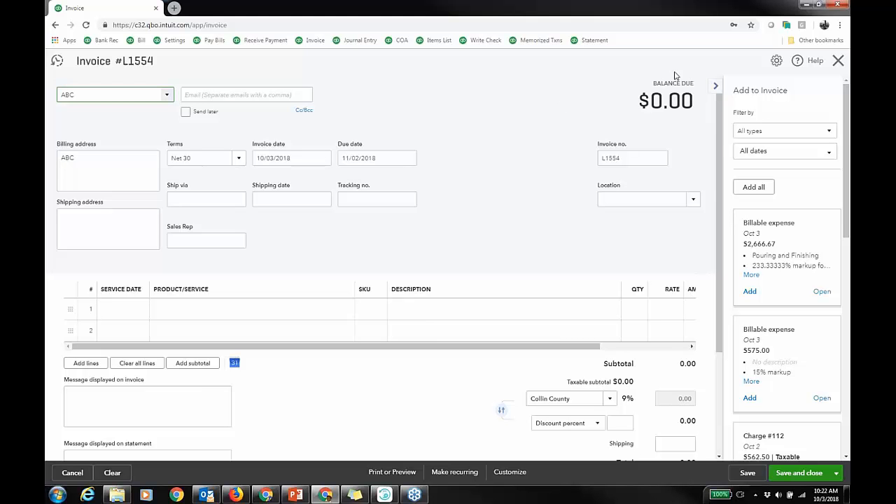
Add both billable expenses and Charge #113 from the side panel onto the invoice lines.
click(828, 131)
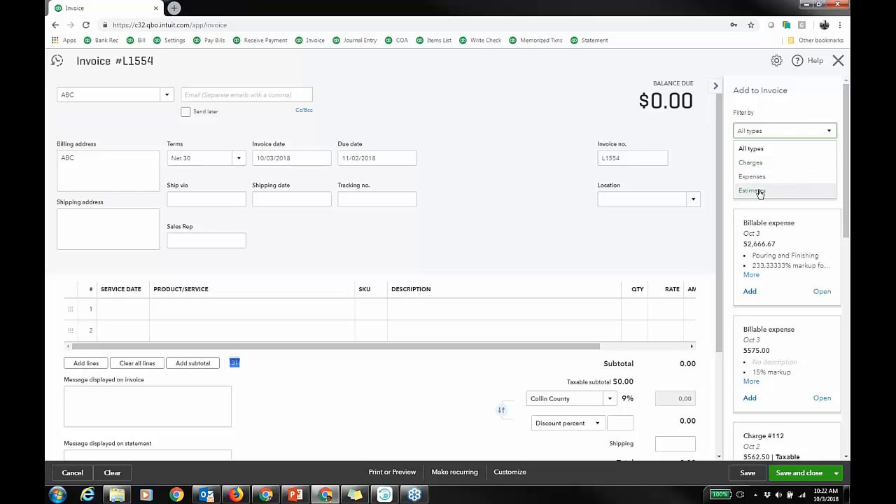
click(814, 109)
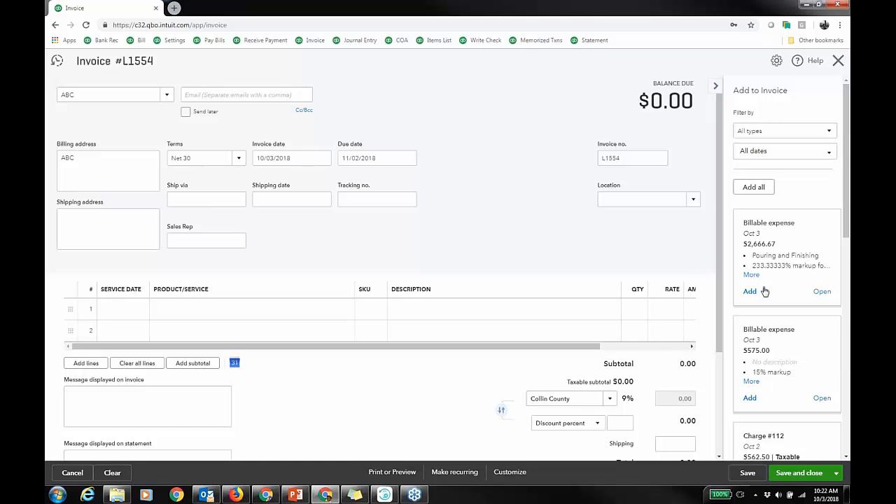
click(750, 291)
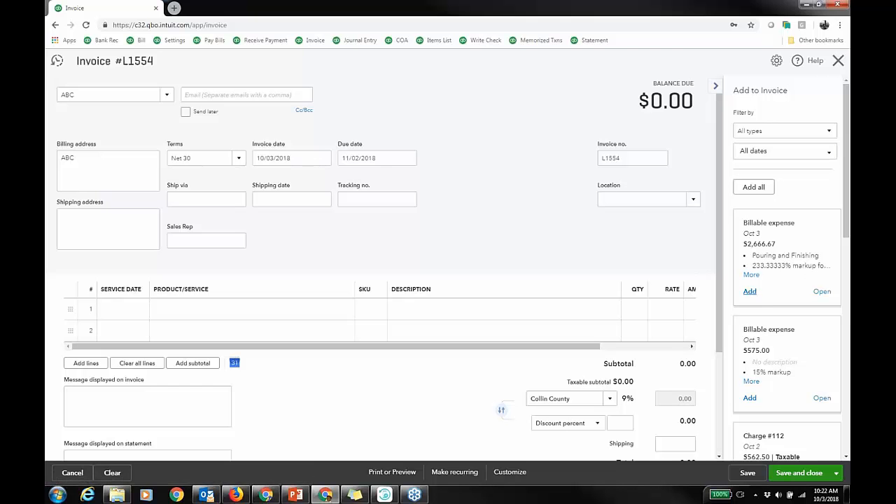
click(750, 292)
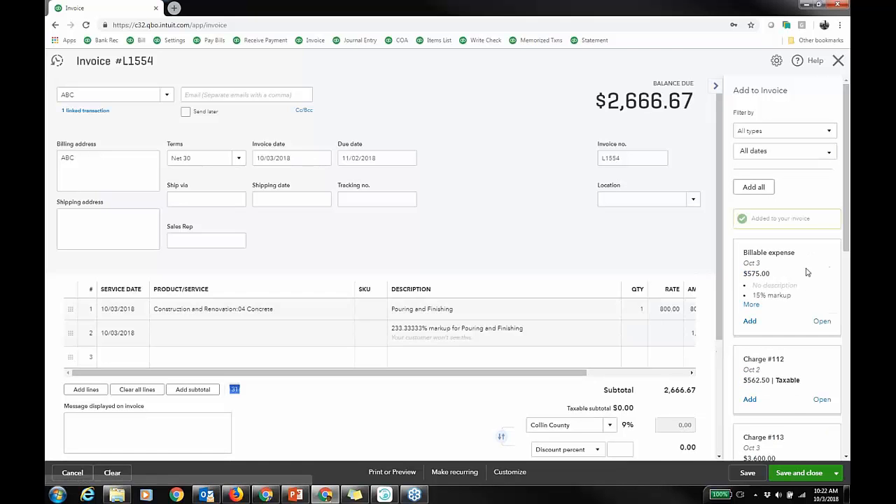
click(749, 321)
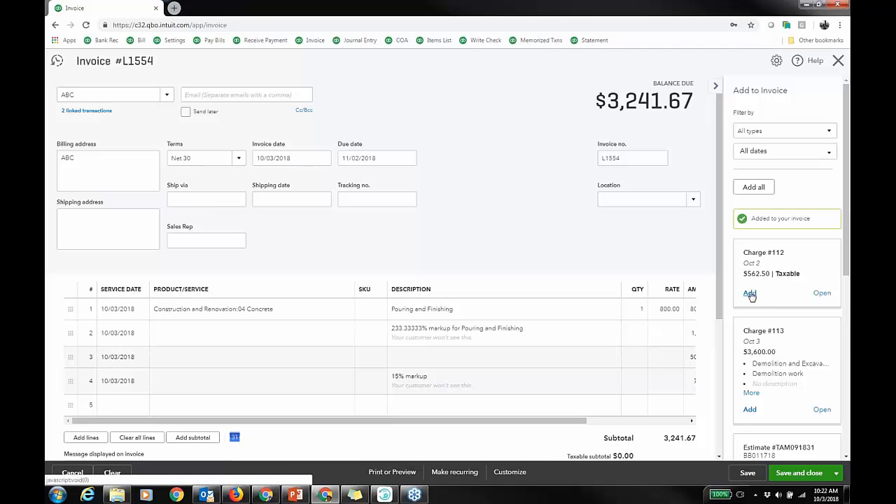
click(750, 410)
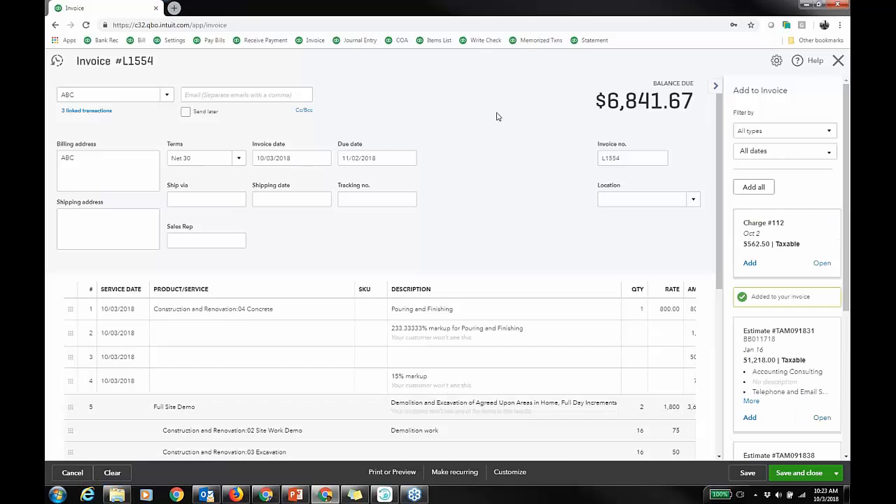
scroll(448, 259, down, 2)
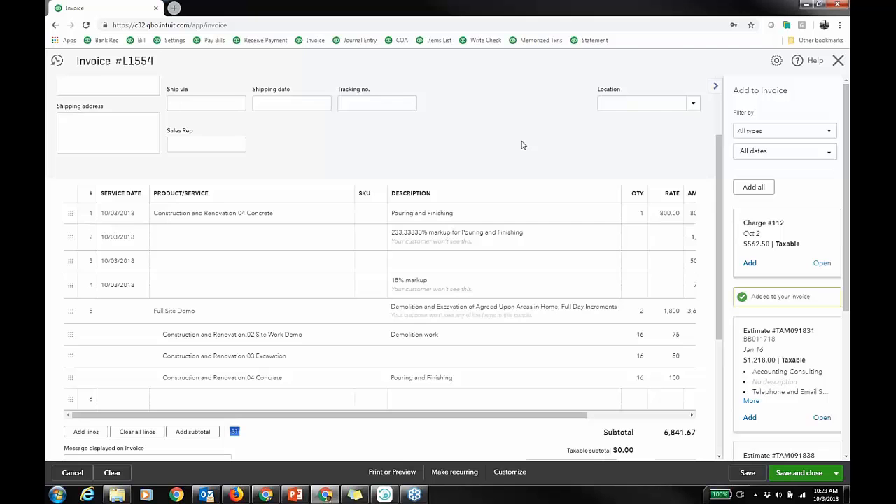
scroll(521, 145, up, 2)
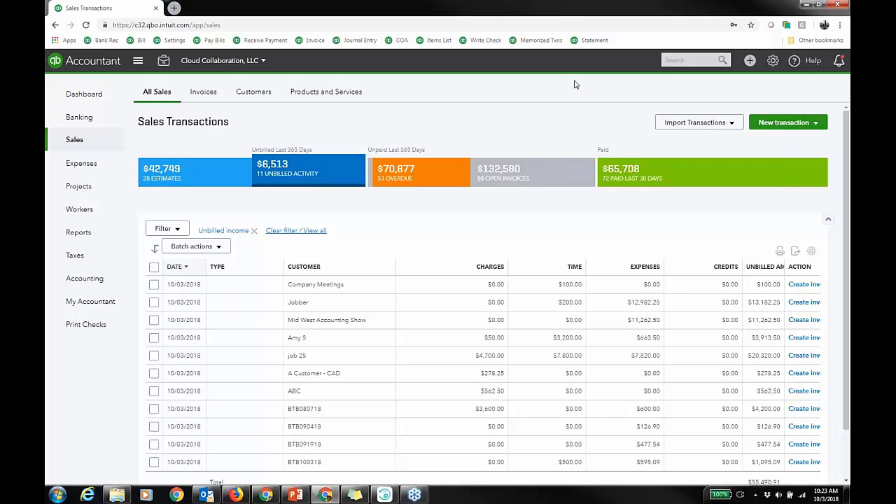
Start a new recurring template of transaction type Invoice from the recurring transactions list.
click(773, 60)
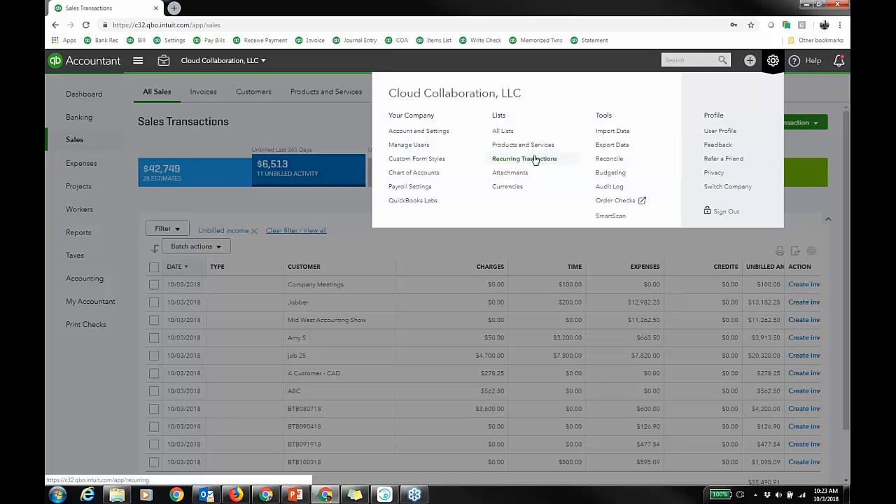
click(532, 159)
click(815, 92)
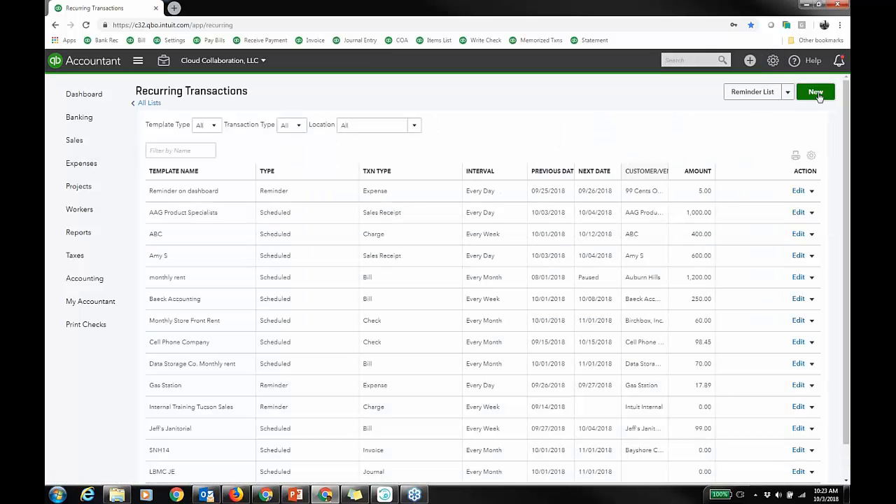
click(403, 273)
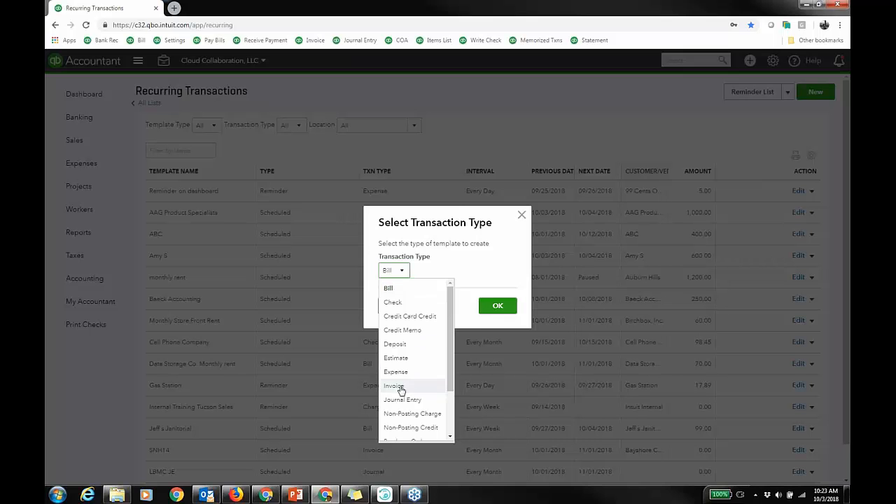
click(401, 389)
click(497, 306)
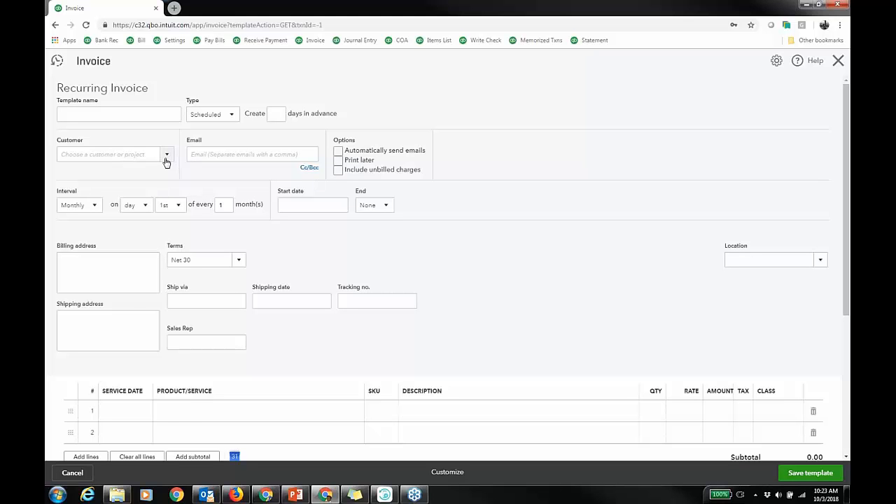
Tick Include unbilled charges on the recurring invoice and leave the template without saving.
click(338, 170)
click(838, 61)
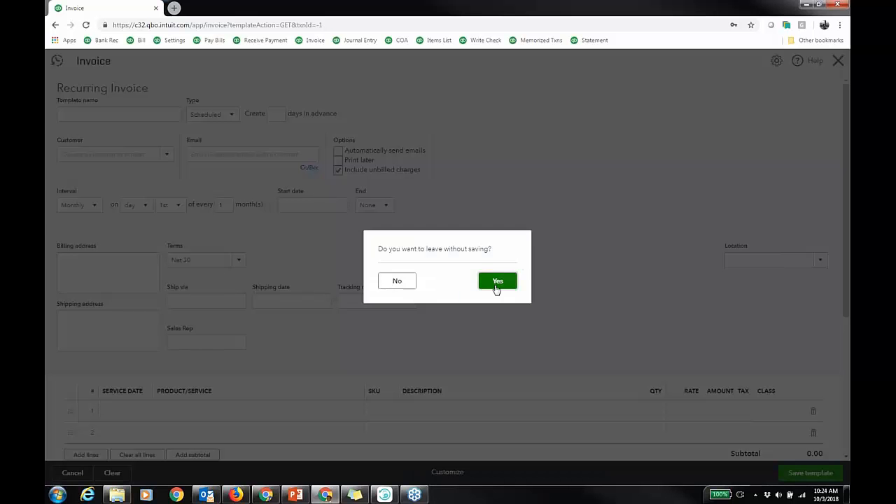
click(496, 287)
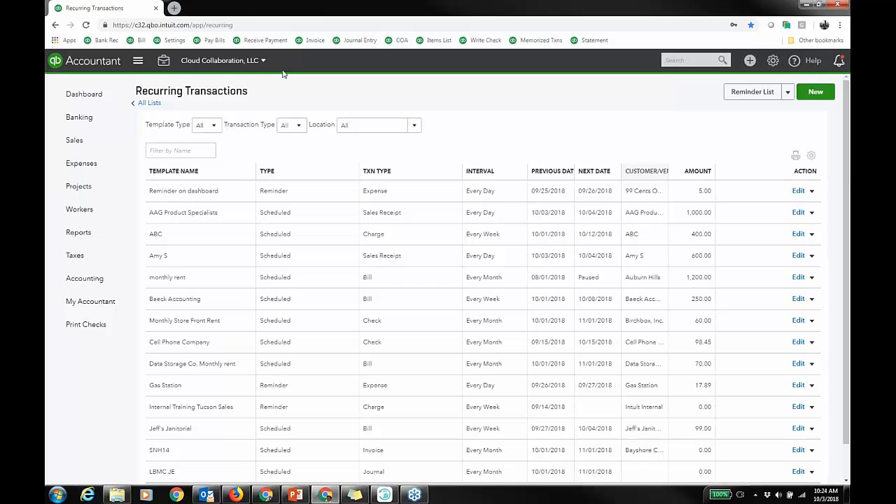
Open the customer information for sub-customer 1601 from the customers list and cancel without changes.
mouse_move(77, 140)
click(168, 185)
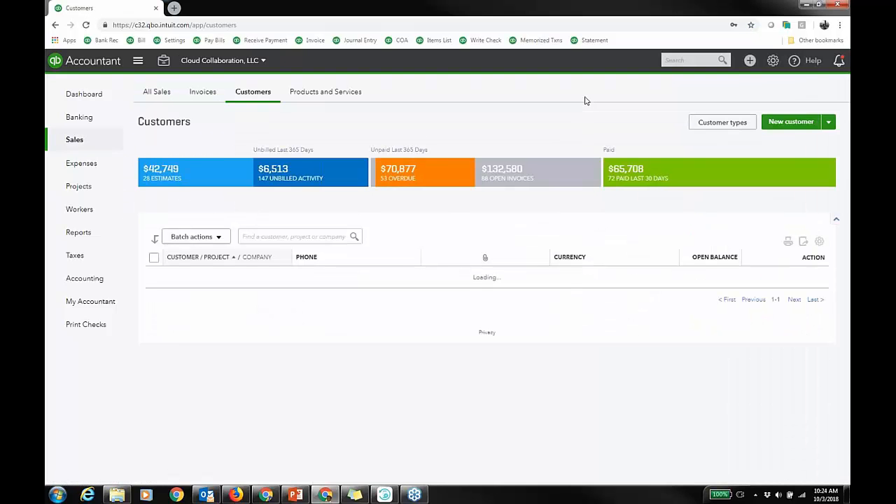
scroll(394, 308, down, 1)
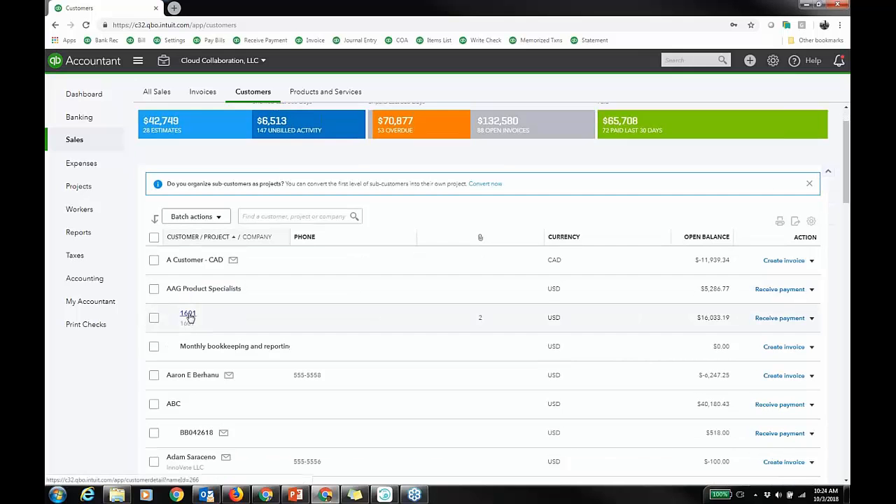
click(189, 317)
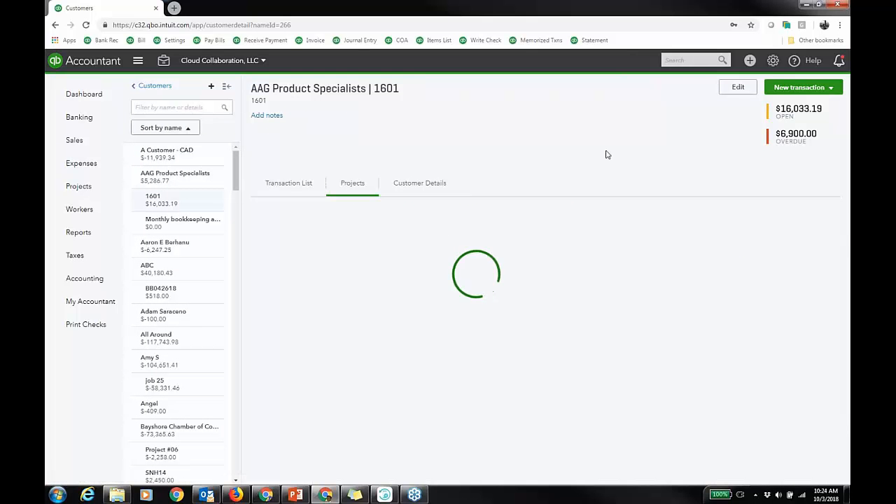
click(738, 87)
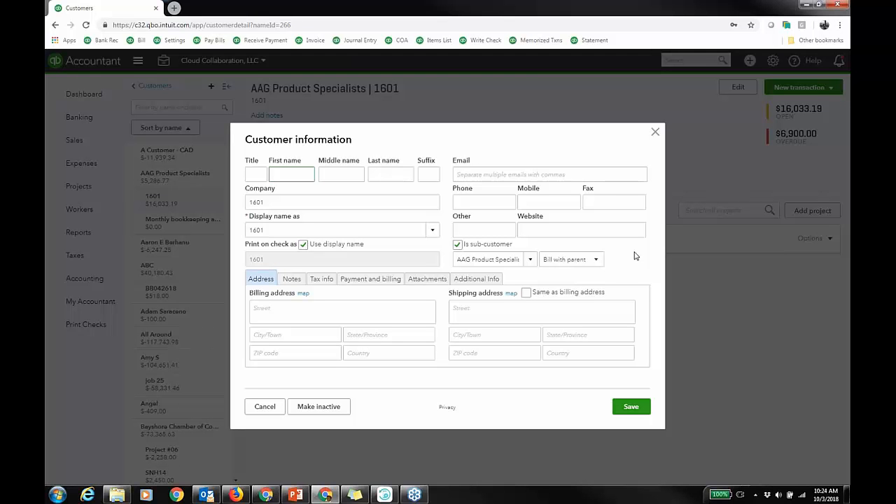
click(537, 173)
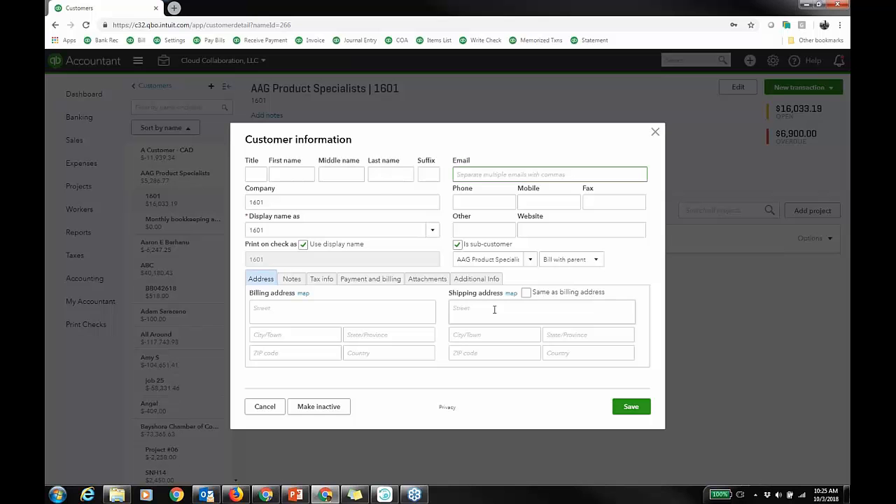
click(270, 412)
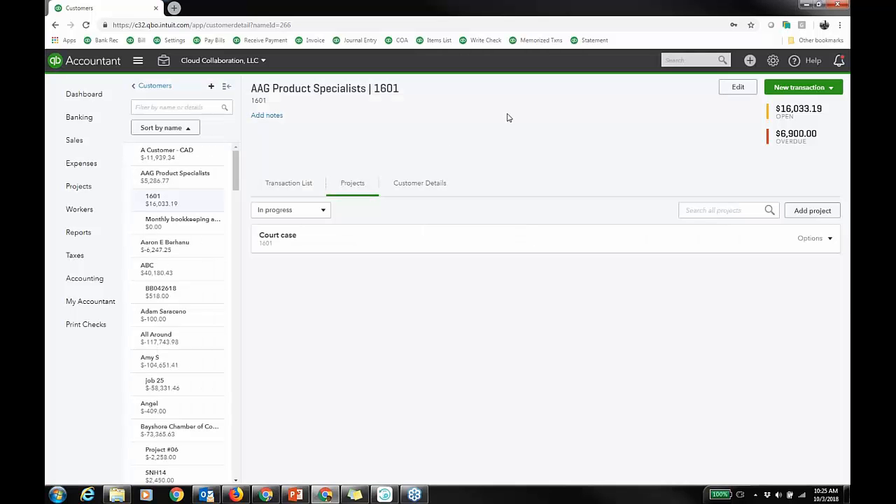
Open customer Beyond the Basics and cycle its projects list through each status filter, ending on In progress.
drag(236, 184, 241, 223)
click(200, 279)
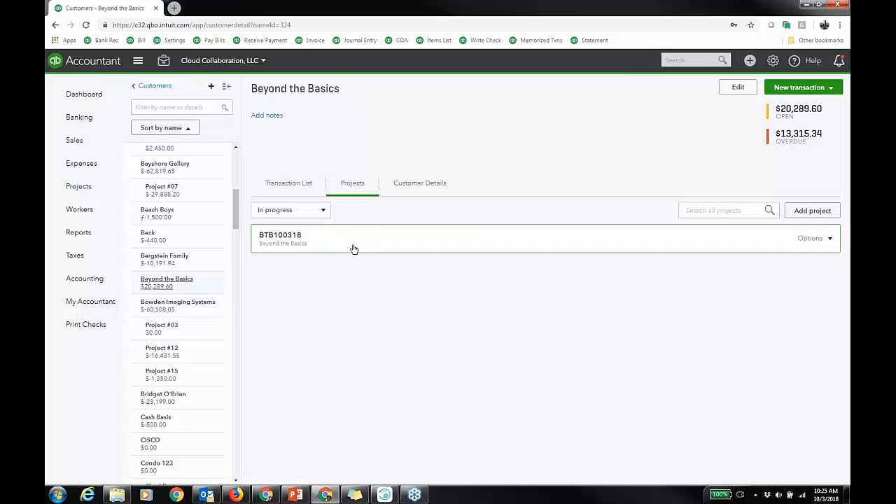
click(319, 210)
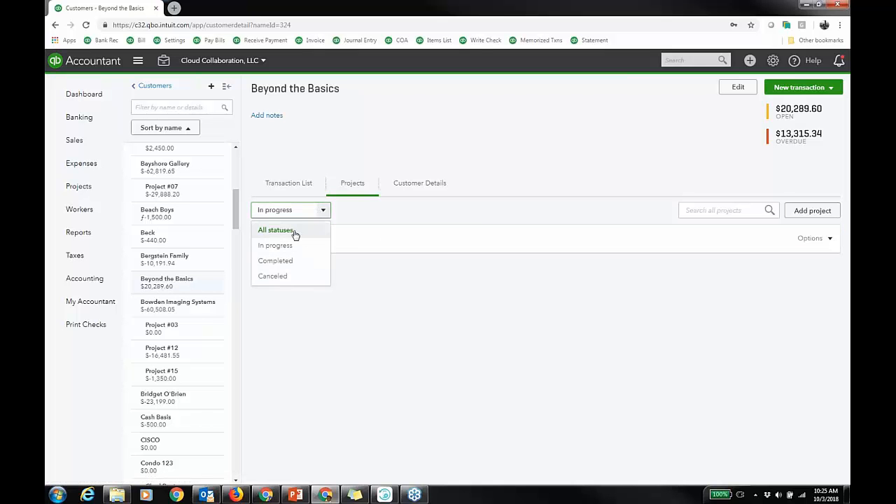
click(295, 233)
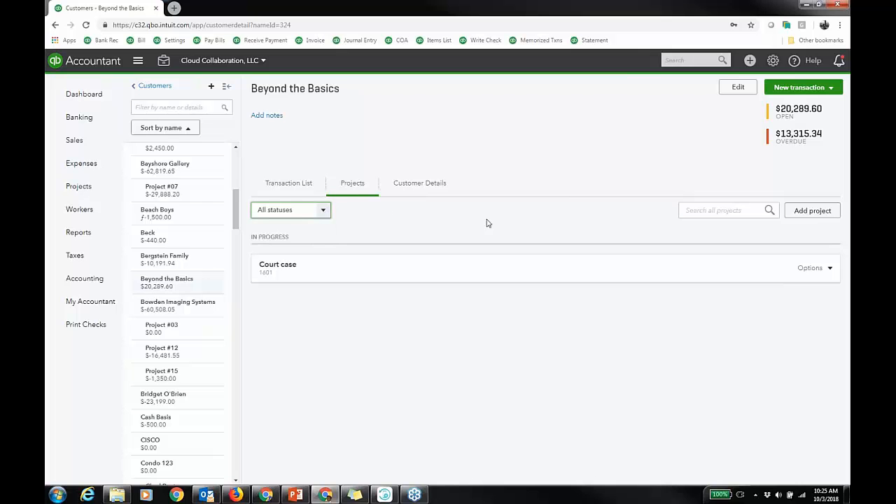
click(322, 213)
click(278, 261)
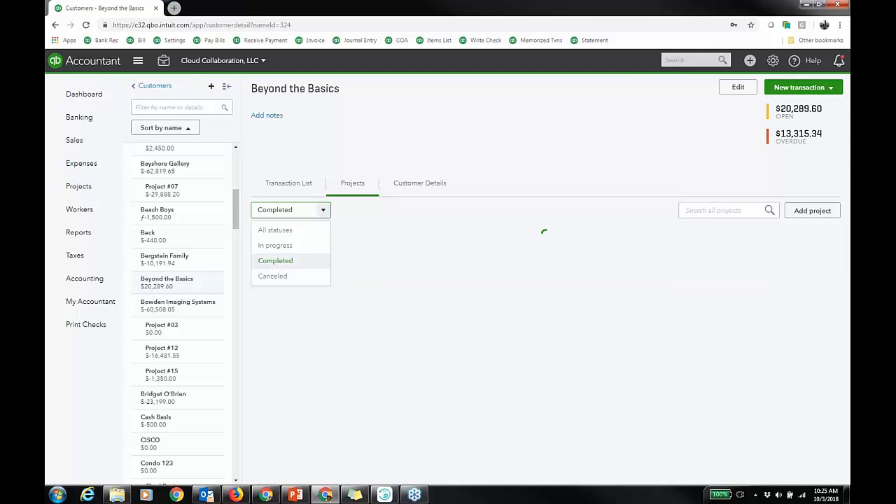
click(323, 210)
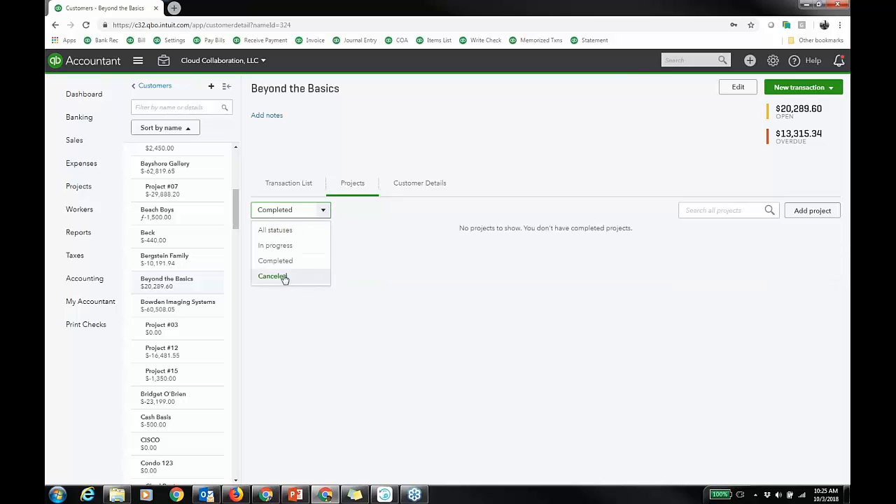
click(283, 276)
click(324, 211)
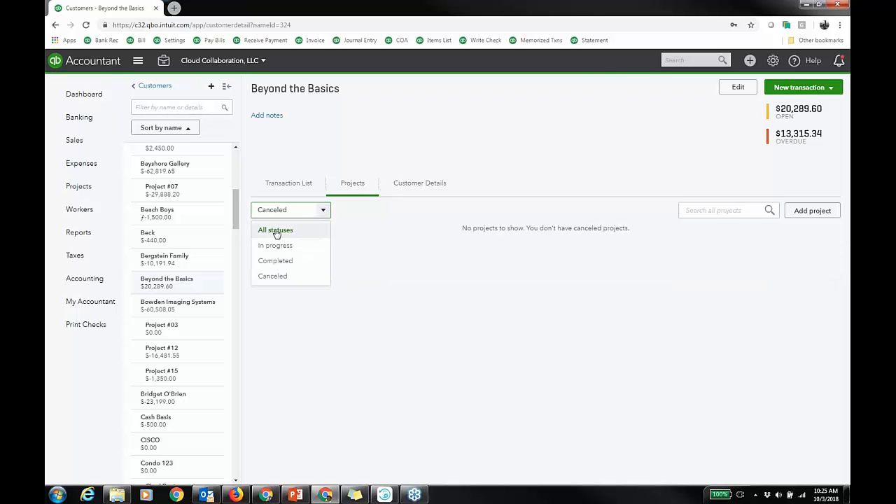
click(276, 231)
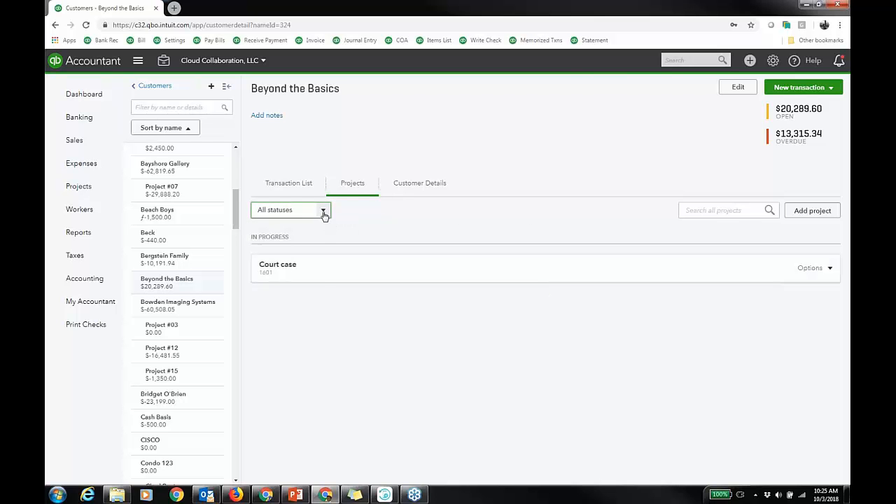
click(323, 211)
click(279, 245)
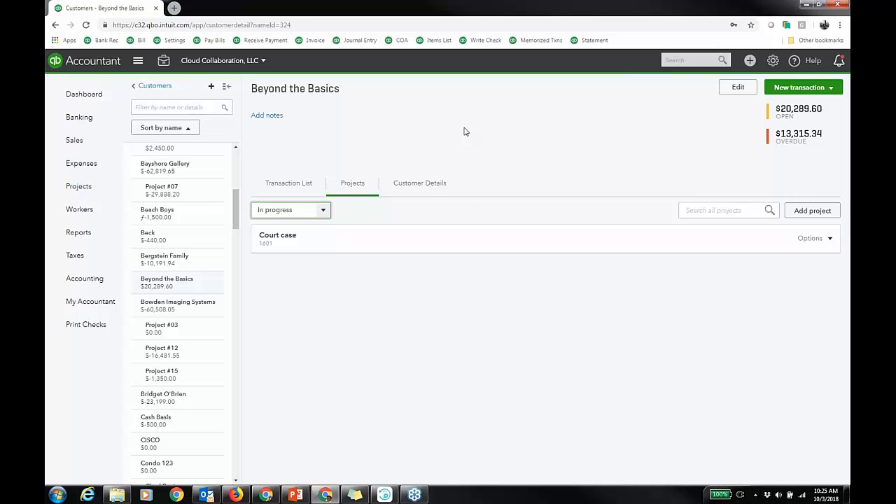
Browse the Projects page with all statuses shown, then set the status filter back to In progress.
click(85, 189)
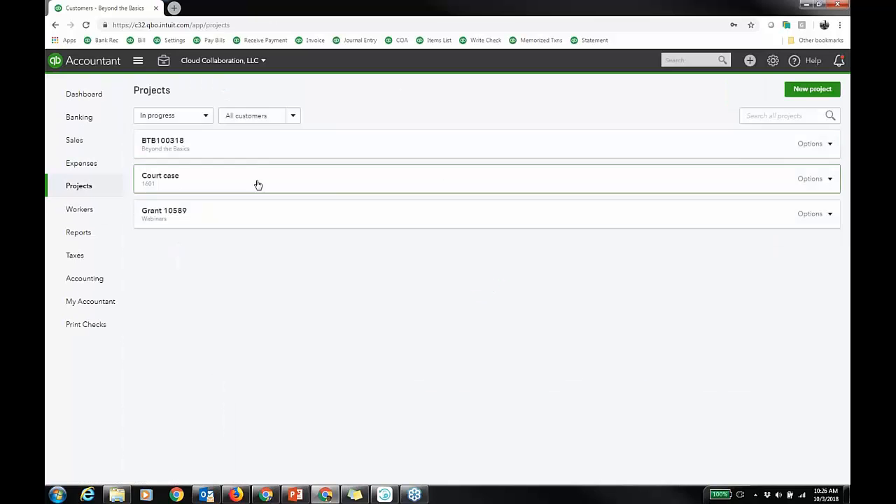
click(206, 117)
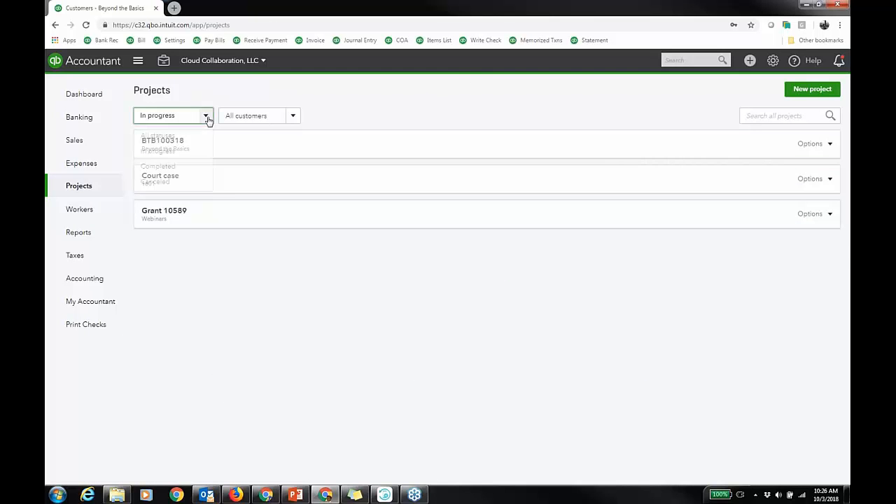
click(169, 138)
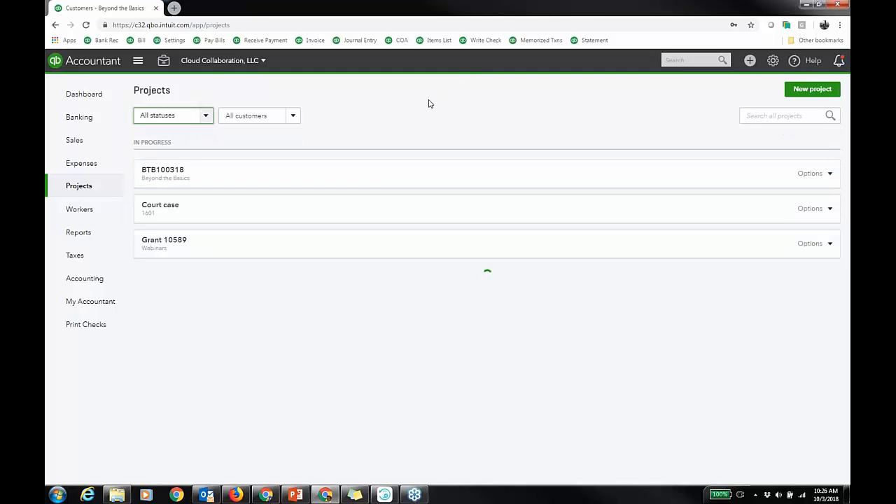
scroll(532, 300, down, 1)
scroll(558, 310, down, 5)
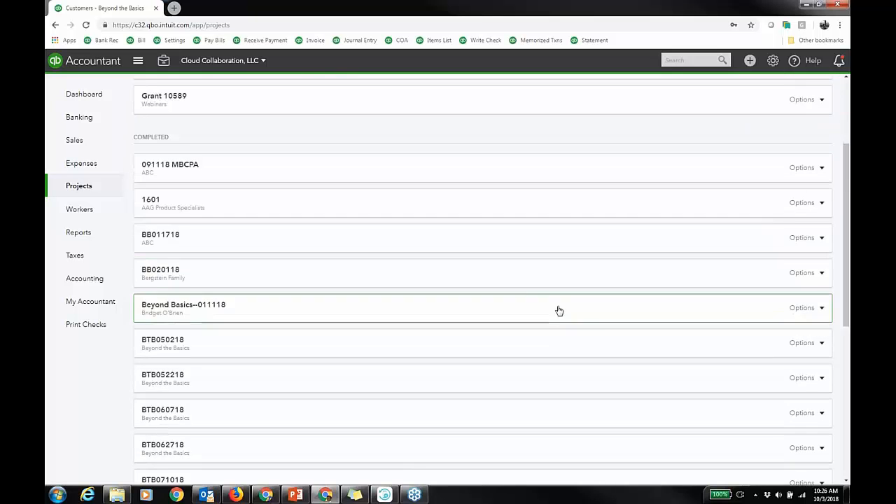
scroll(560, 311, down, 2)
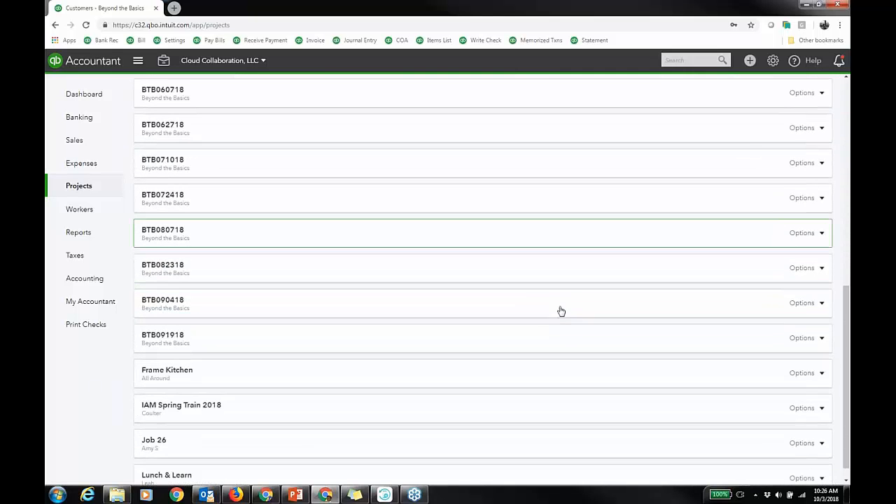
scroll(562, 310, up, 10)
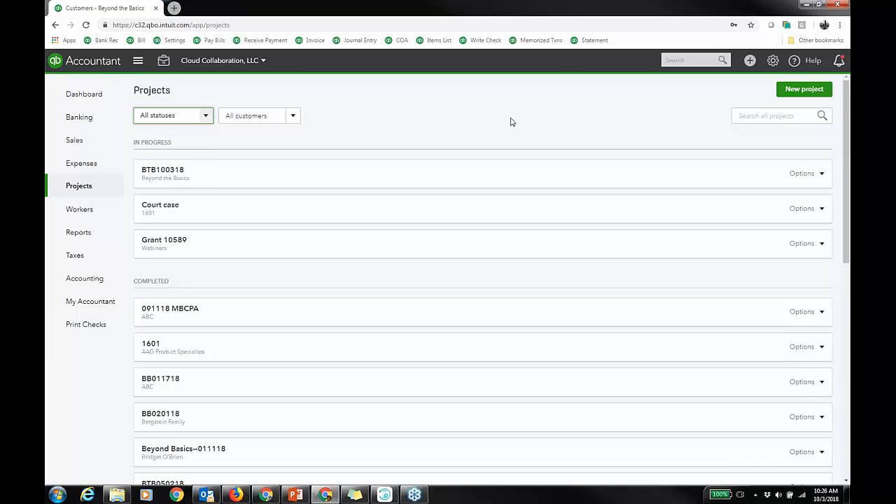
click(204, 118)
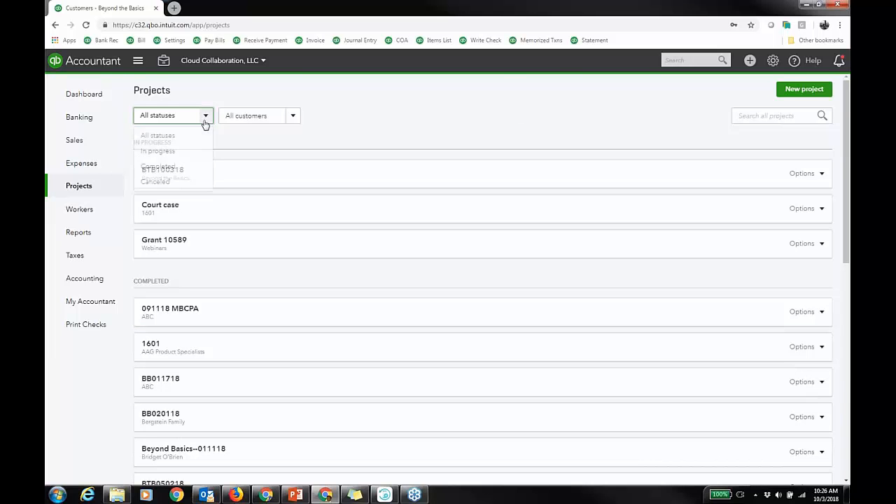
click(161, 151)
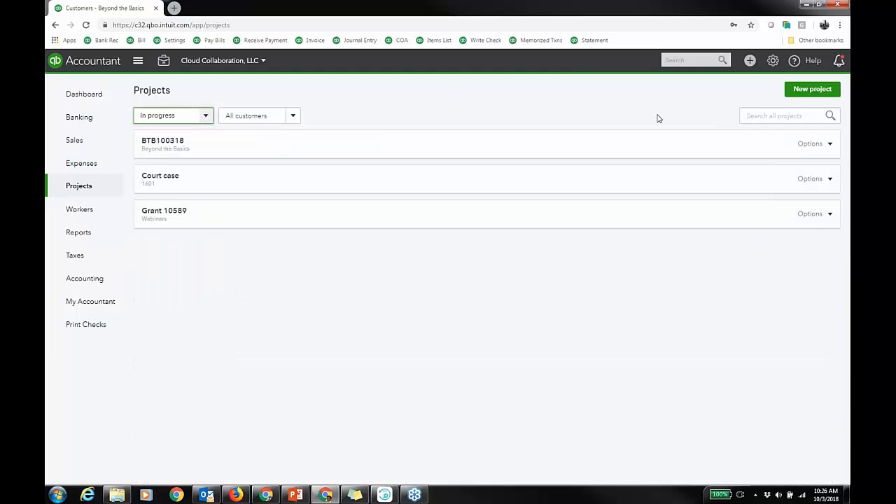
Open project BTB100318 and its edit panel, then close the panel without changes.
click(265, 147)
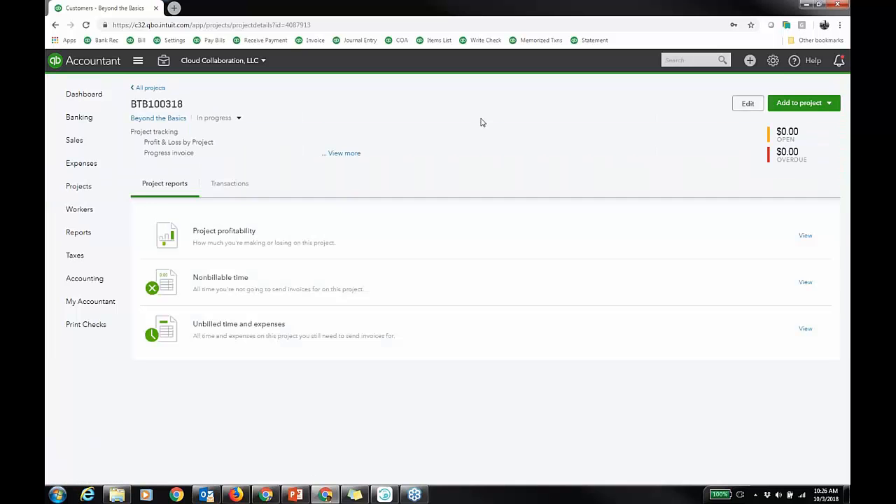
click(748, 105)
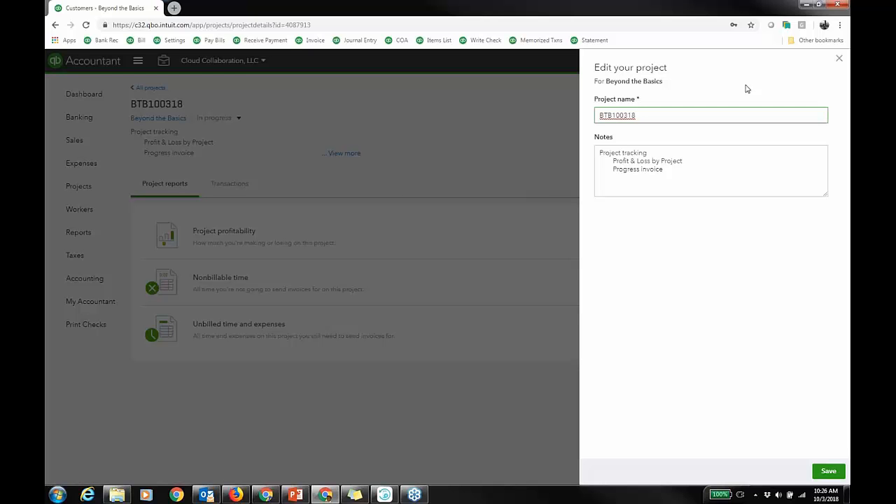
click(840, 61)
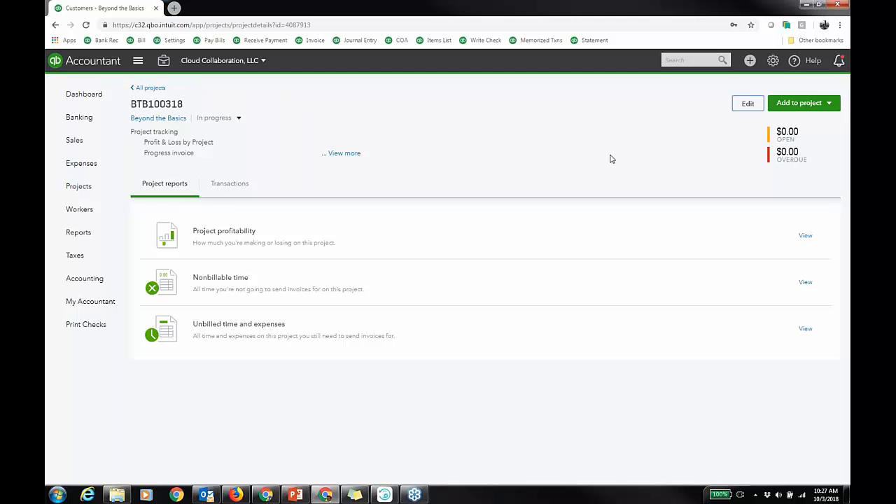
Review the project's add-to-project options and transactions, then open its Project profitability report.
click(830, 111)
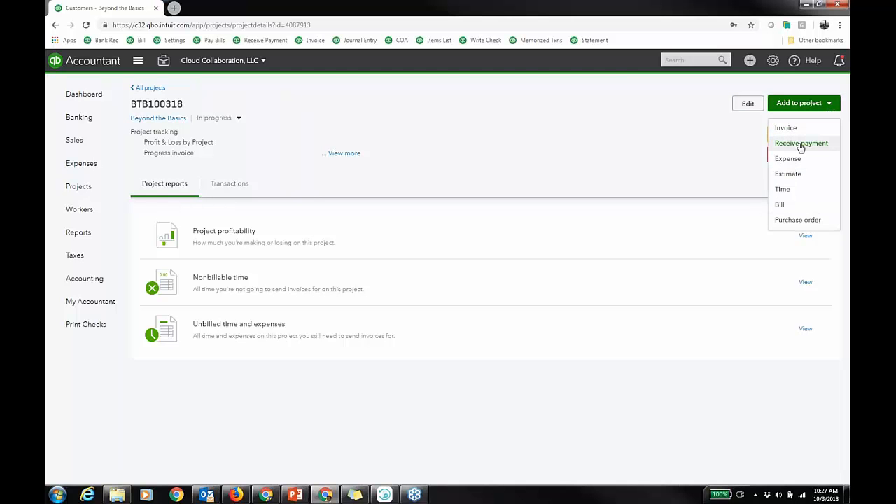
click(235, 188)
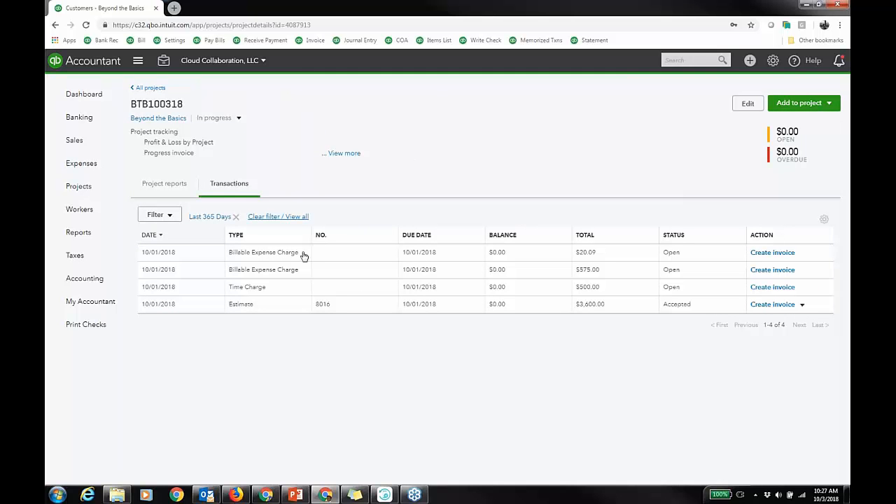
click(173, 185)
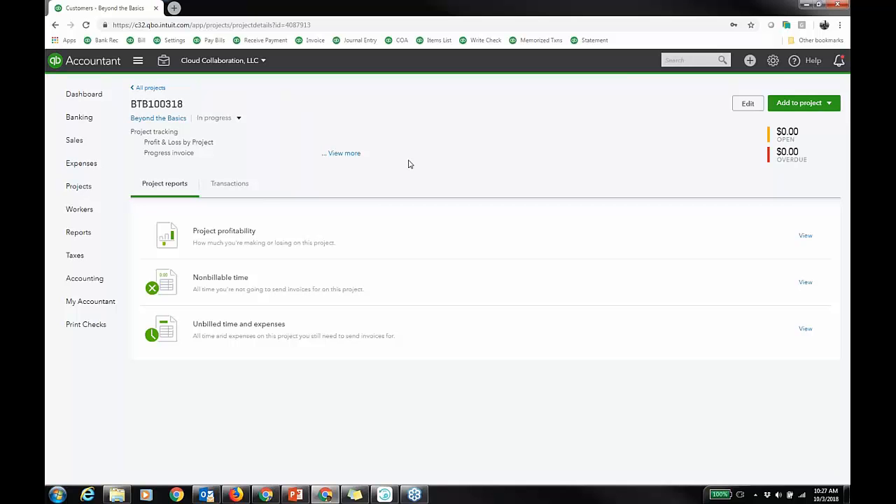
click(235, 238)
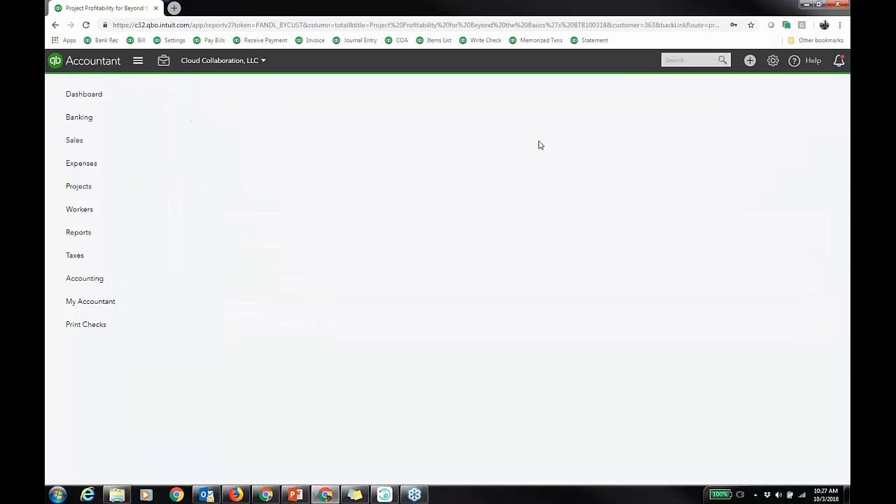
Scroll through the Project profitability report and return to the project details.
scroll(690, 160, down, 2)
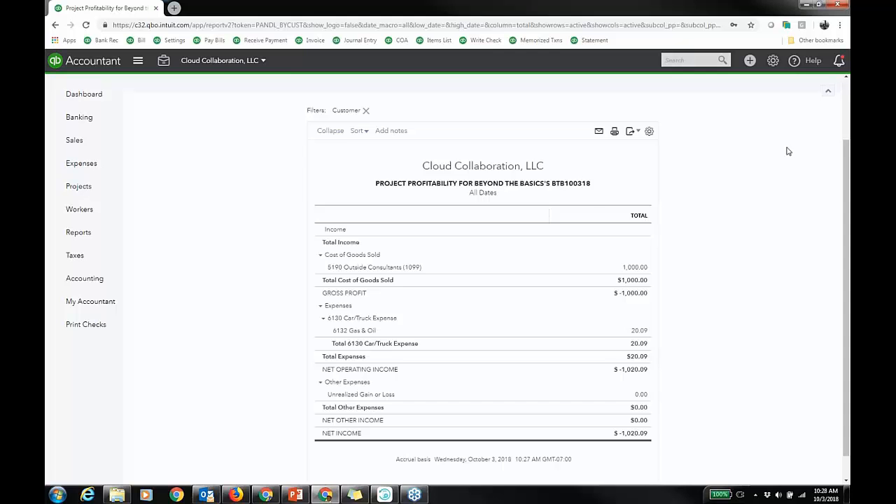
scroll(789, 152, up, 2)
click(174, 83)
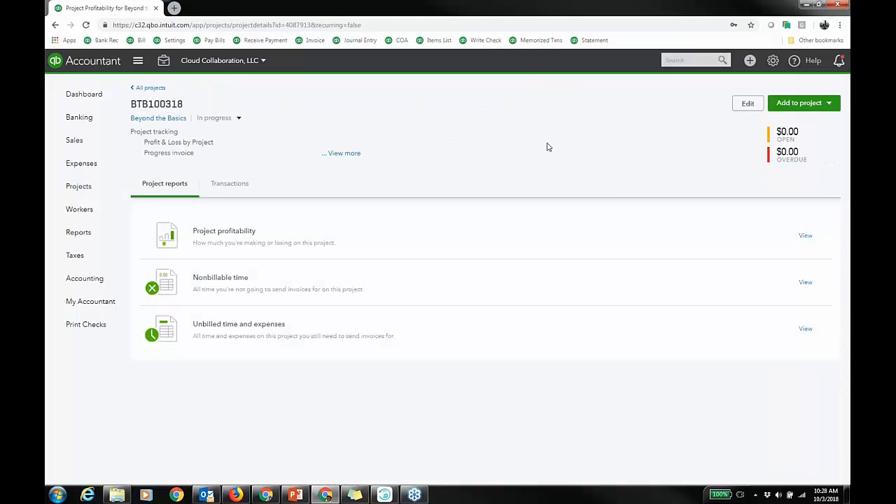
Open the project's Nonbillable time and Unbilled time and expenses reports, returning to the project after each.
click(245, 286)
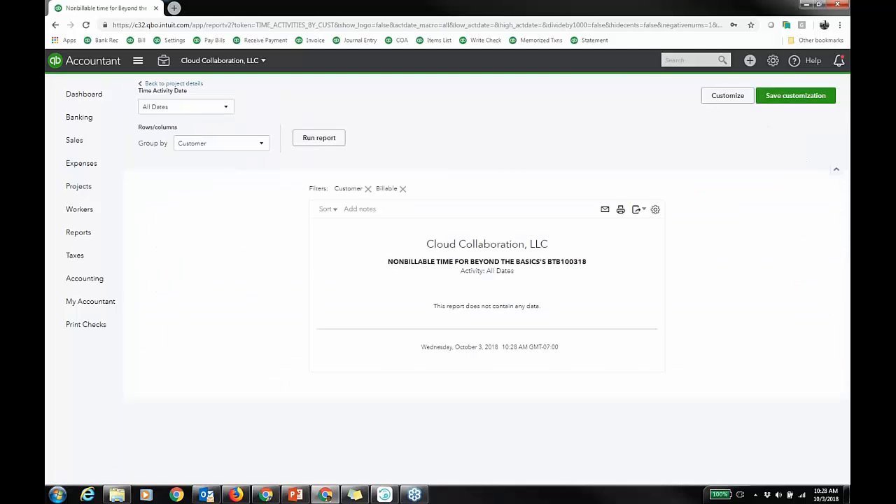
click(175, 84)
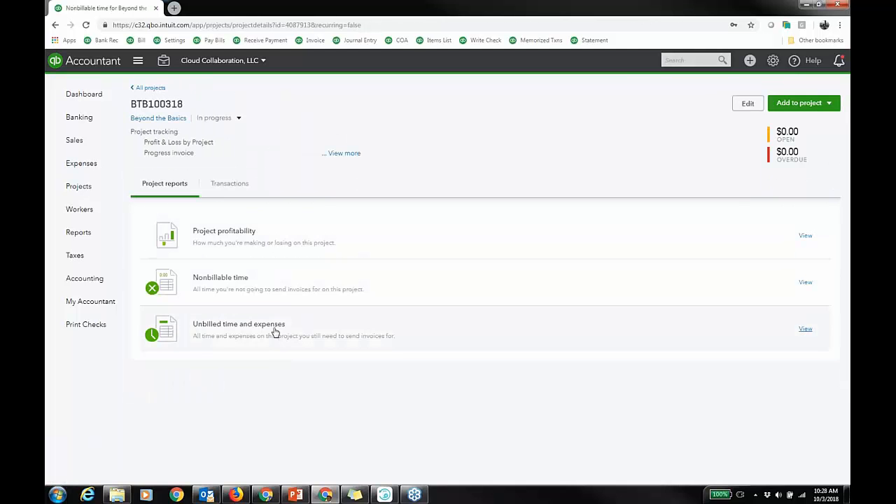
click(276, 332)
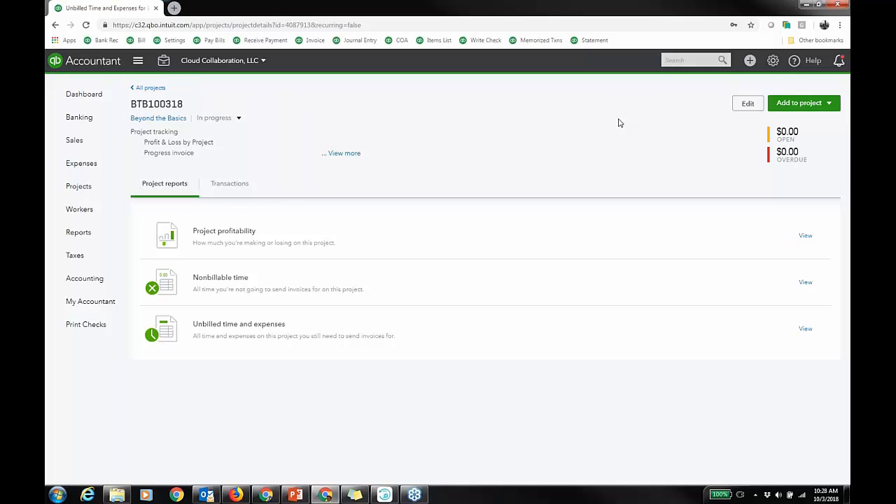
Open estimate 8016 from the project's transactions list and scroll through its lines.
click(229, 185)
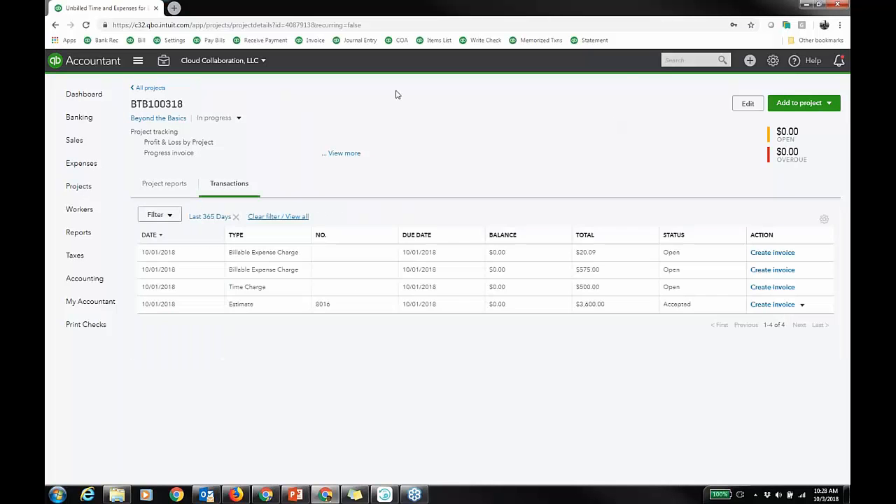
click(285, 306)
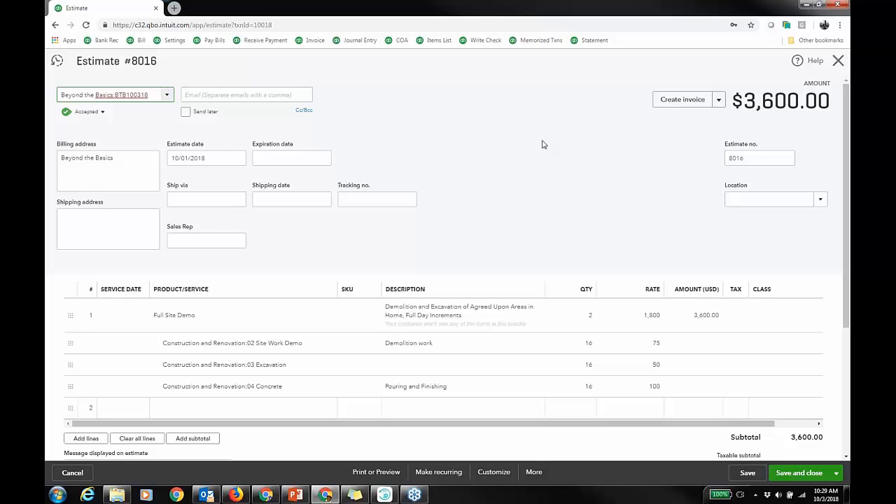
scroll(847, 203, down, 2)
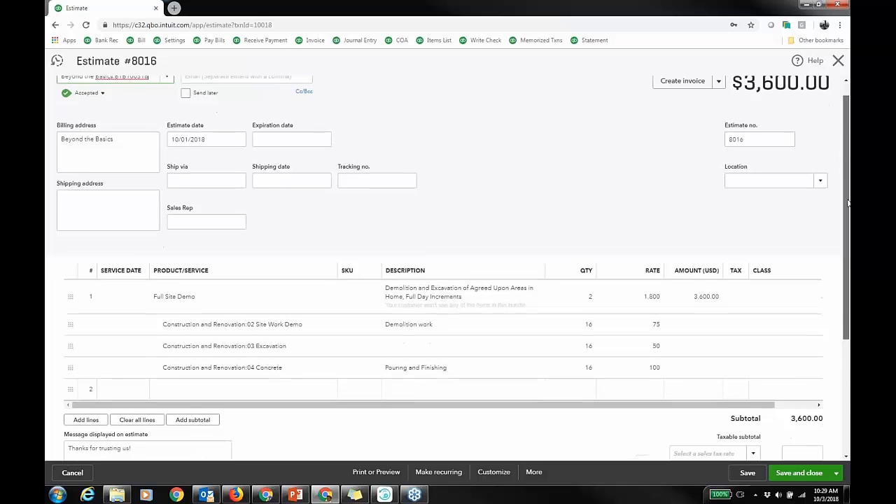
scroll(847, 203, down, 3)
scroll(634, 366, up, 3)
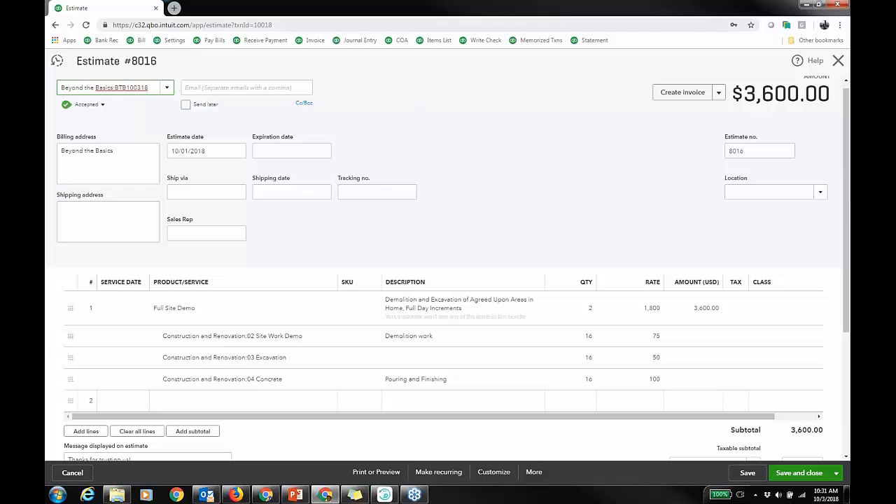
Duplicate the browser tab and close the estimate in the copy.
right_click(121, 10)
click(151, 45)
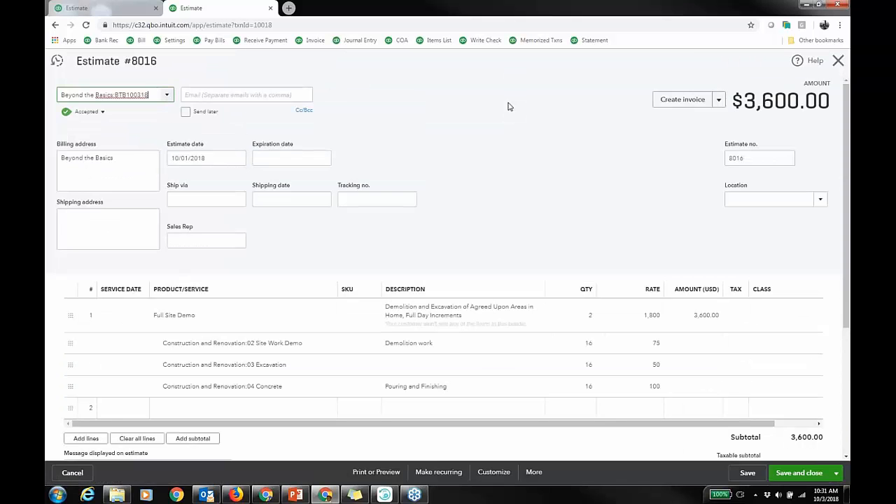
click(838, 63)
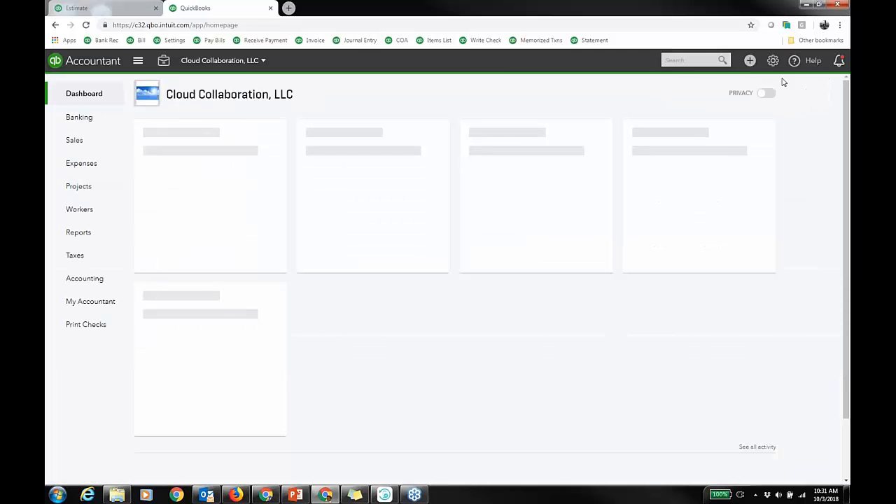
Open Products and Services and filter the list to the Construction and Renovation category.
click(773, 60)
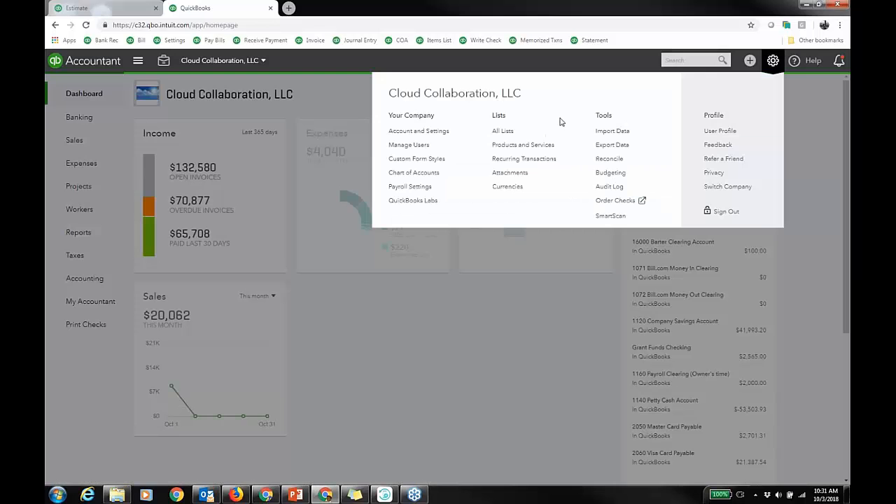
click(521, 145)
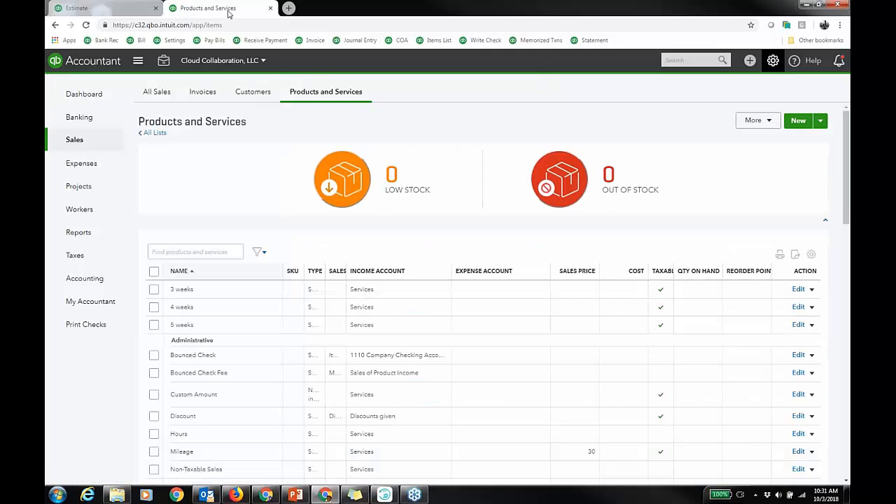
click(261, 253)
click(339, 345)
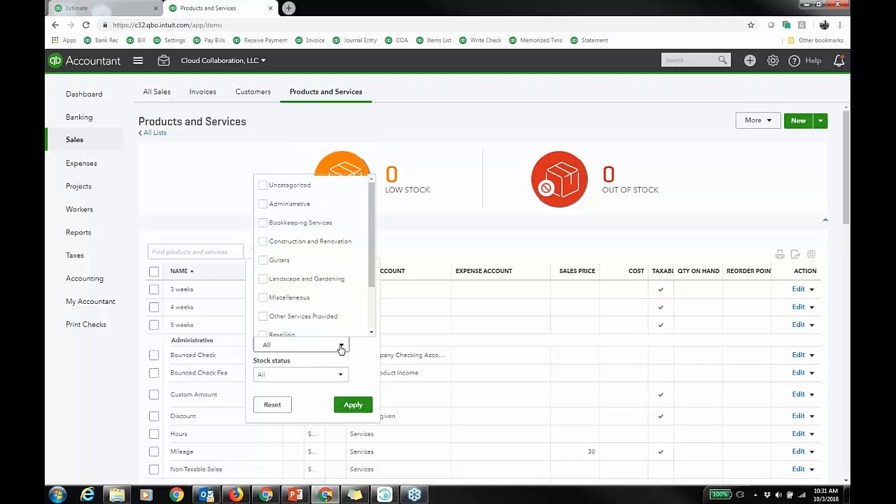
click(353, 404)
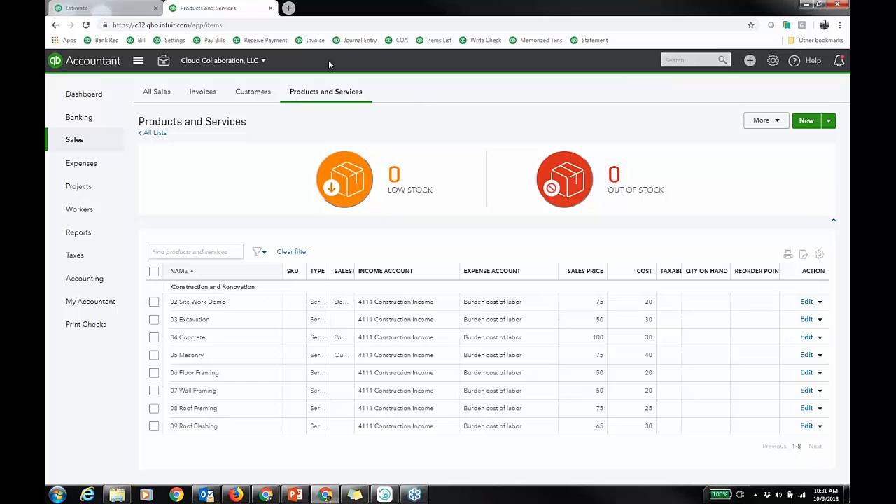
Duplicate the tab and open budget btb100318 for editing from the budgets list.
right_click(239, 10)
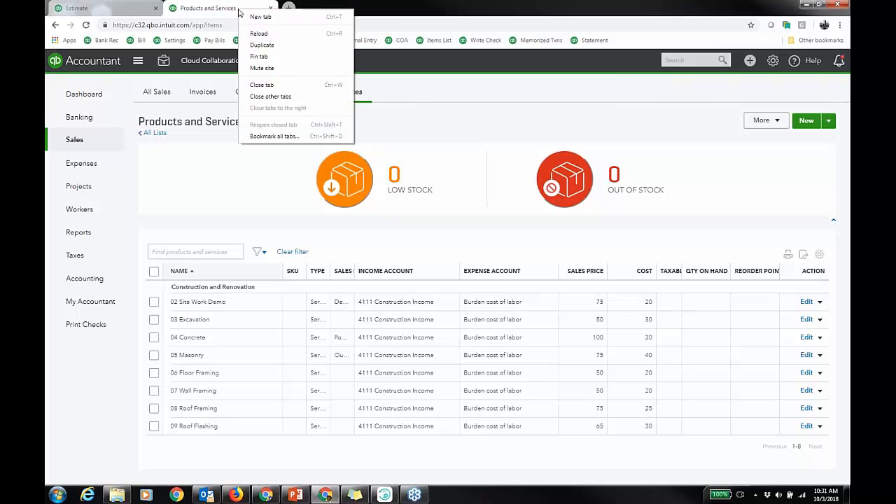
click(272, 47)
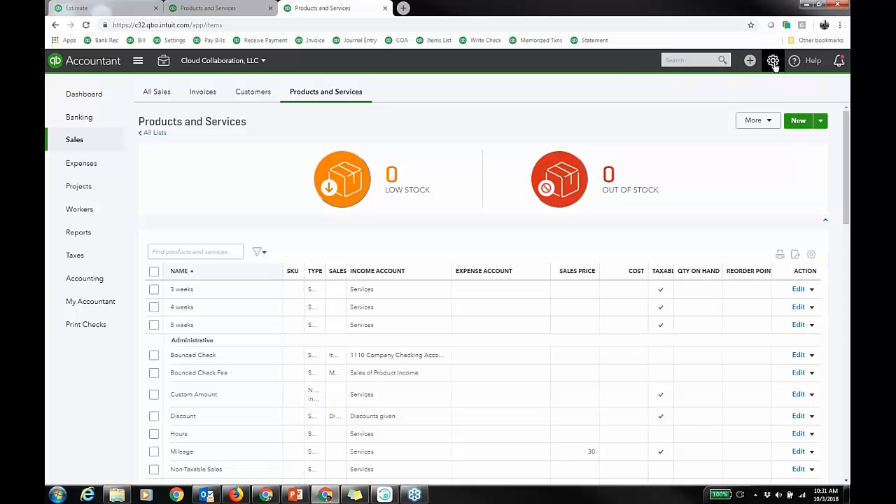
click(773, 61)
click(611, 173)
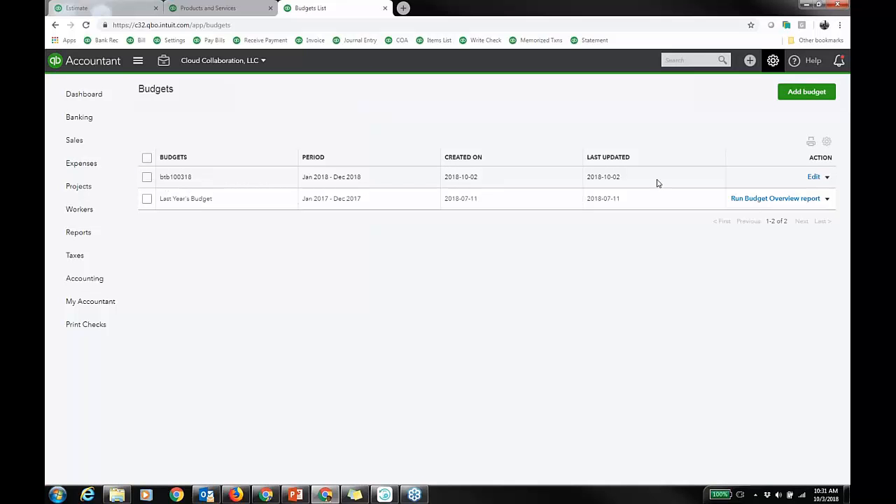
click(814, 177)
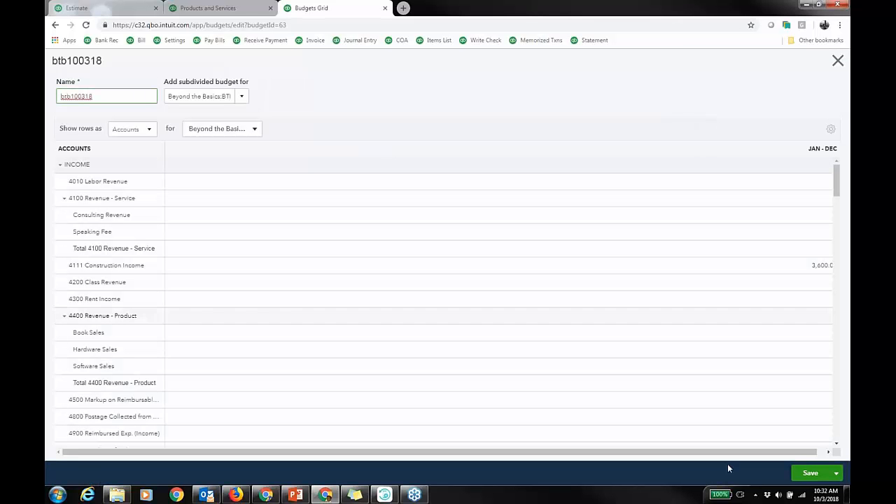
drag(737, 454, 774, 454)
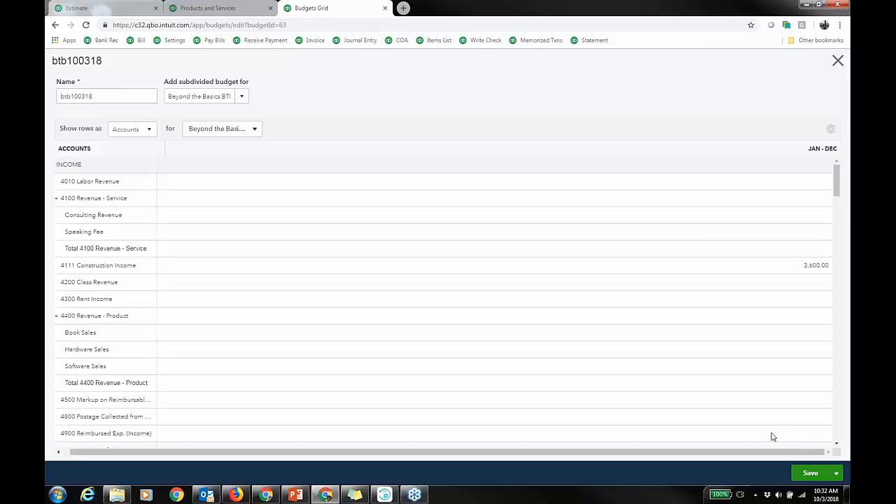
Compare estimate 8016 with the budget grid's income and cost rows, then save budget btb100318.
click(115, 11)
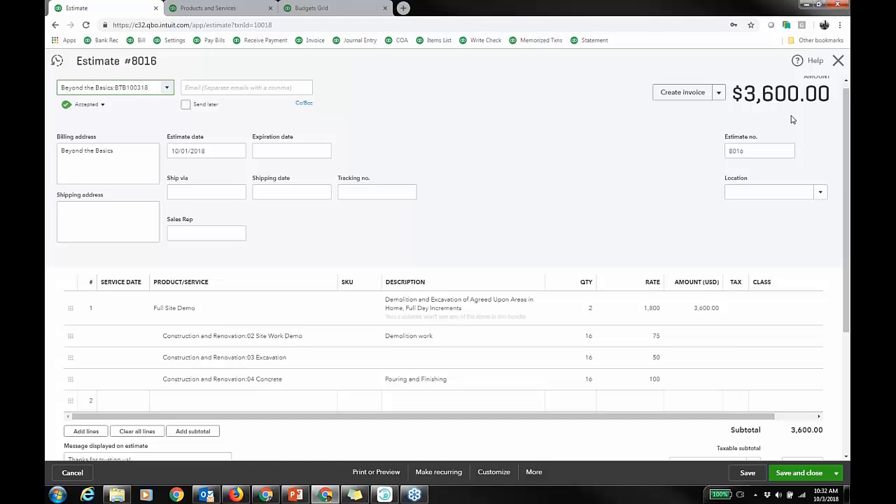
click(330, 11)
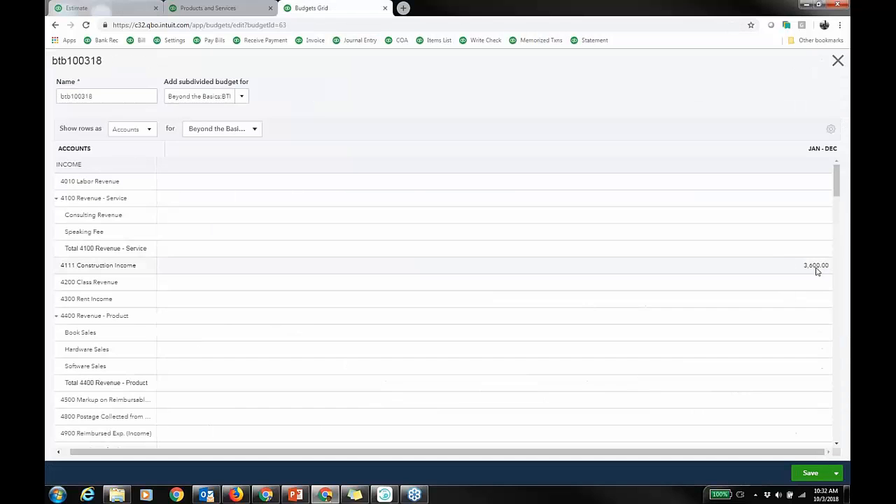
scroll(782, 329, down, 6)
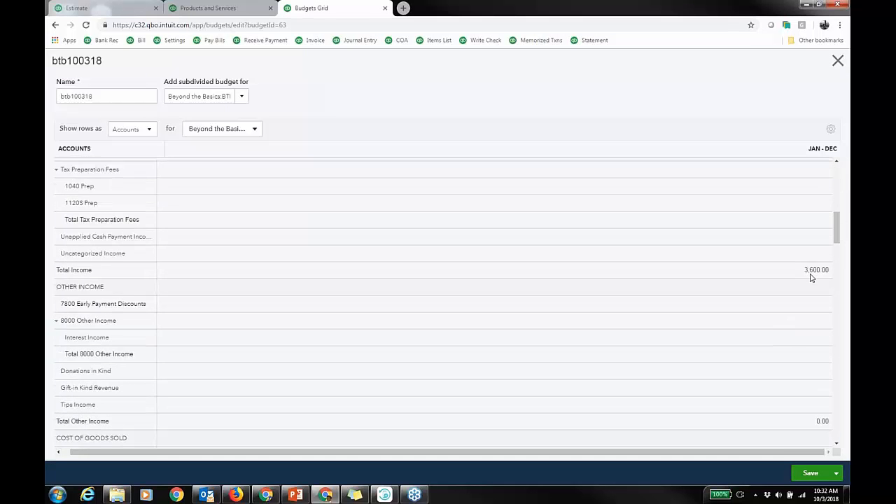
scroll(780, 316, down, 5)
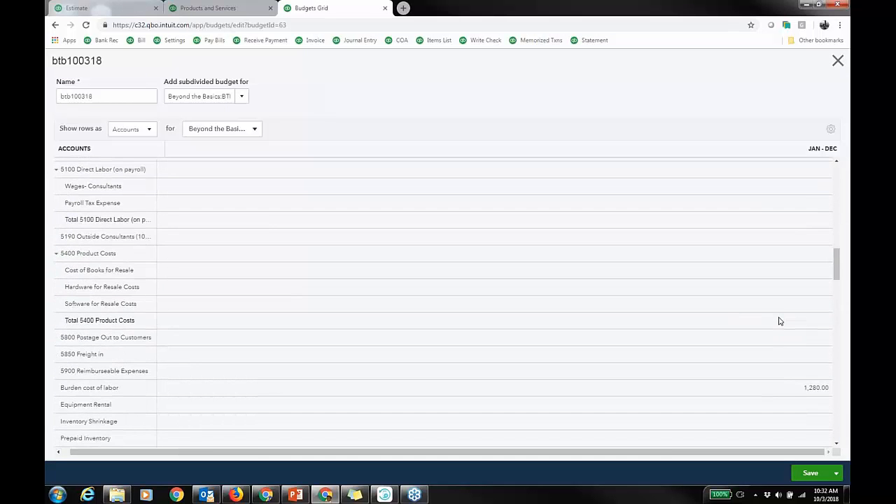
scroll(780, 321, down, 3)
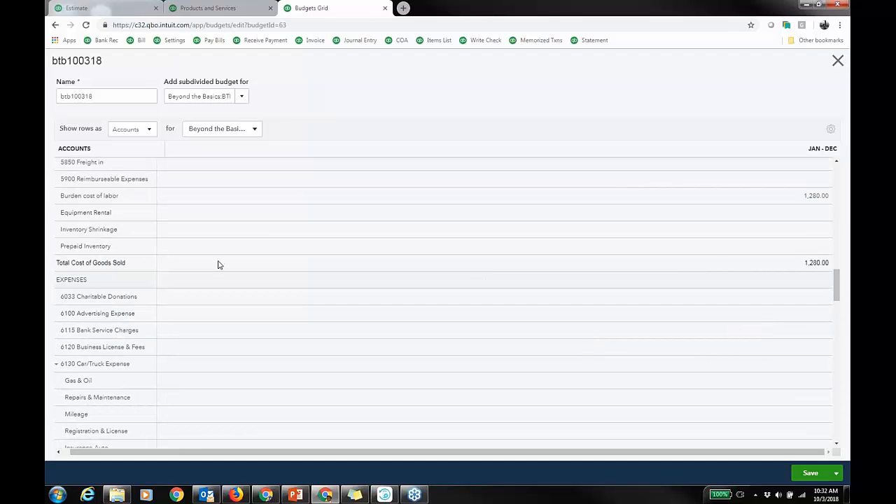
scroll(224, 264, up, 2)
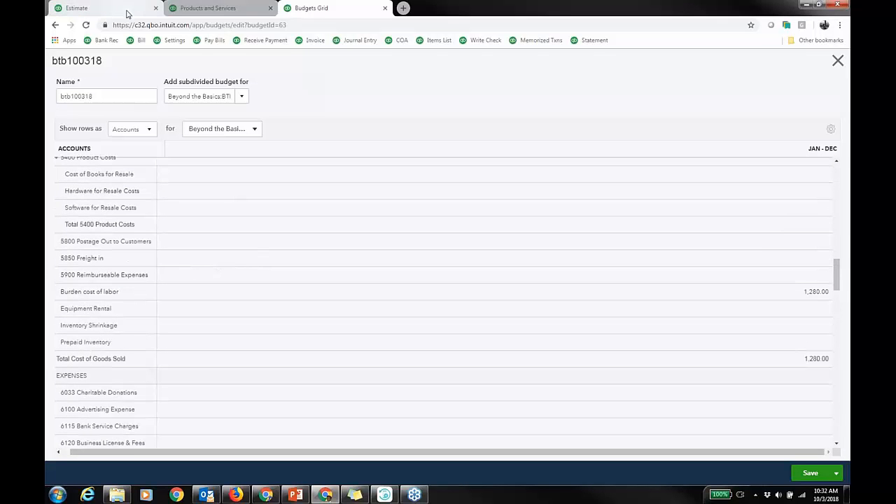
click(207, 8)
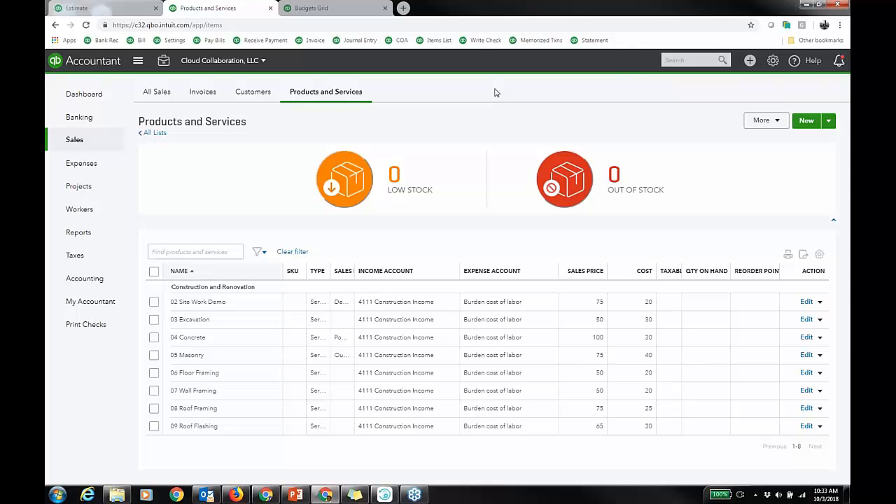
click(341, 9)
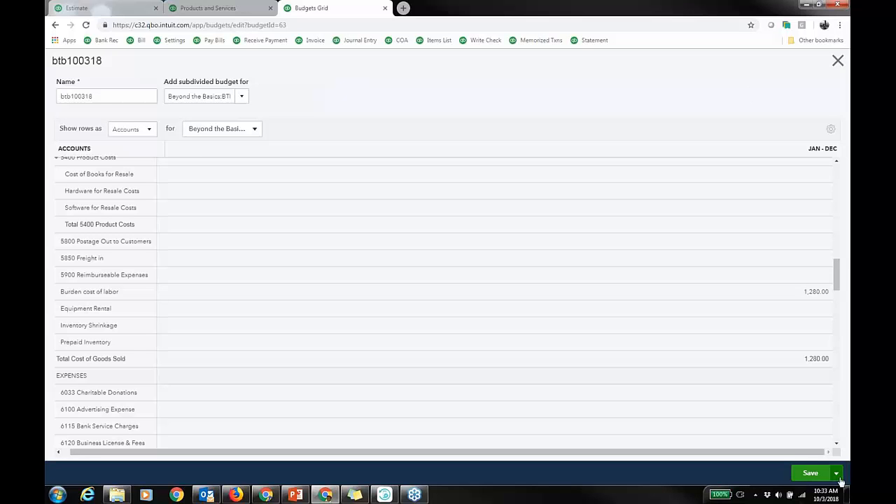
click(812, 471)
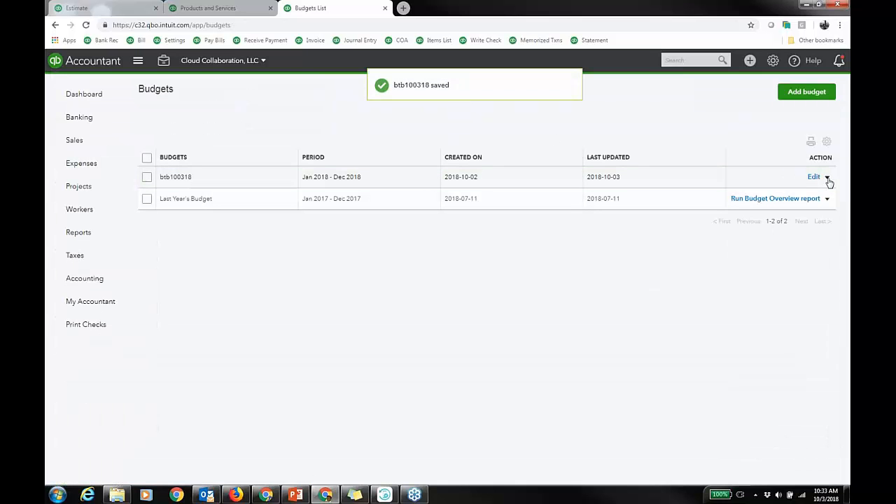
Run the Budget Overview report for btb100318 and go back to the report list.
click(826, 178)
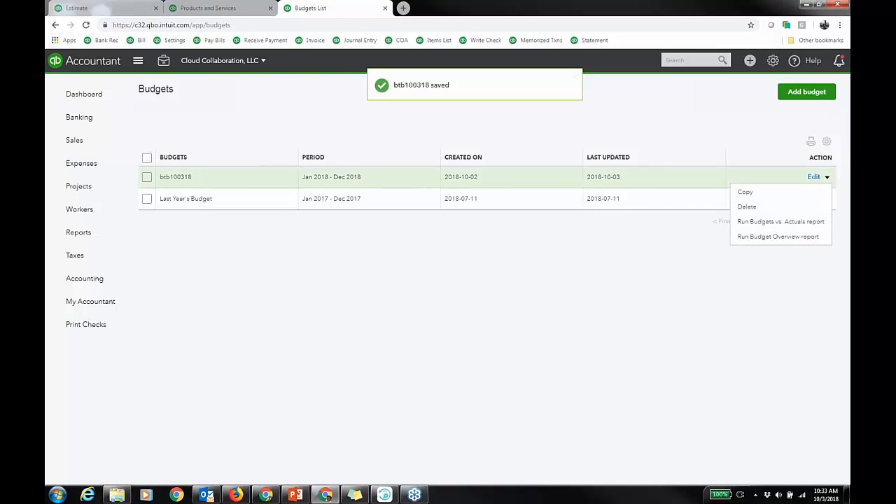
click(770, 238)
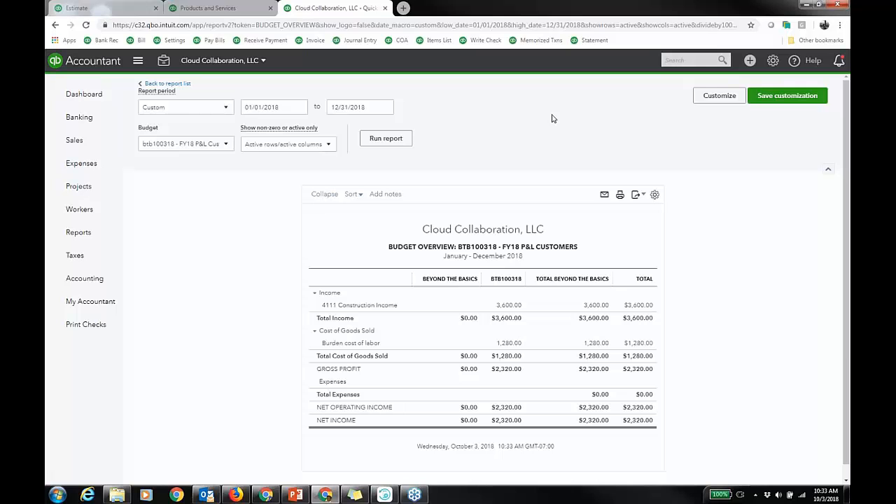
click(178, 84)
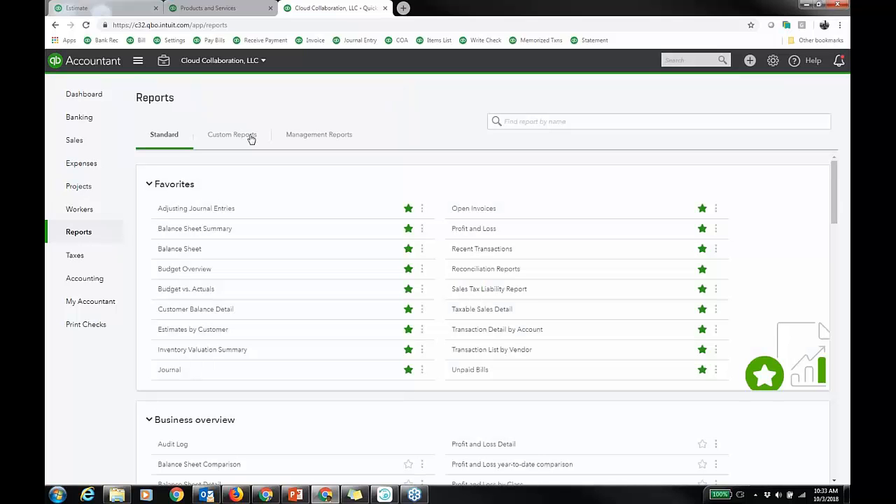
Open the custom report BvA 100318 from the Custom Reports list.
click(249, 135)
scroll(336, 238, down, 2)
scroll(338, 250, down, 6)
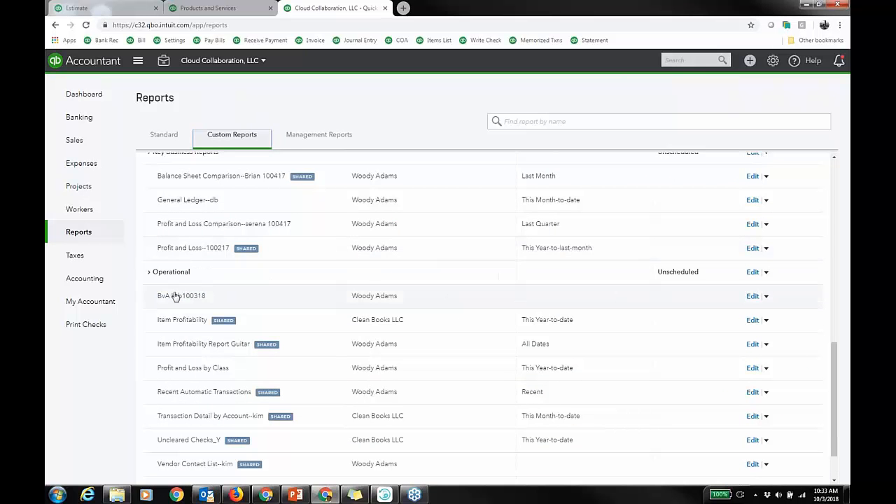
click(200, 296)
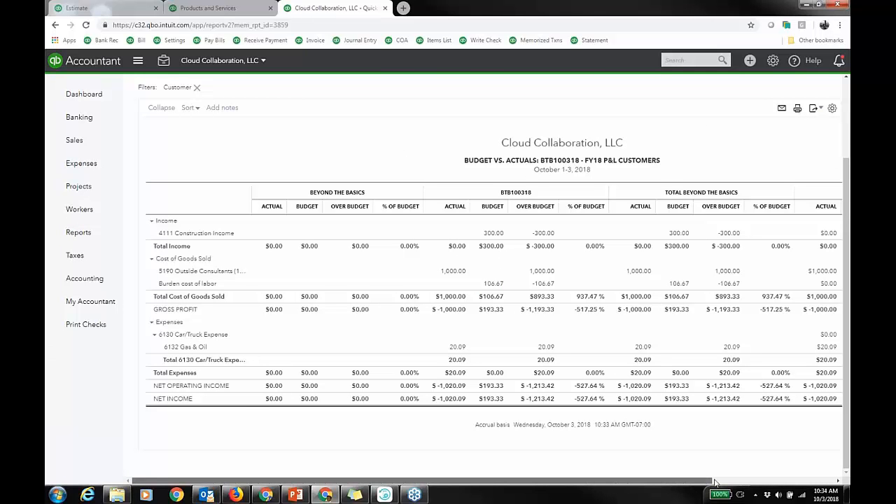
Scroll the Budget vs. Actuals report sideways to view all its columns.
click(777, 478)
click(778, 479)
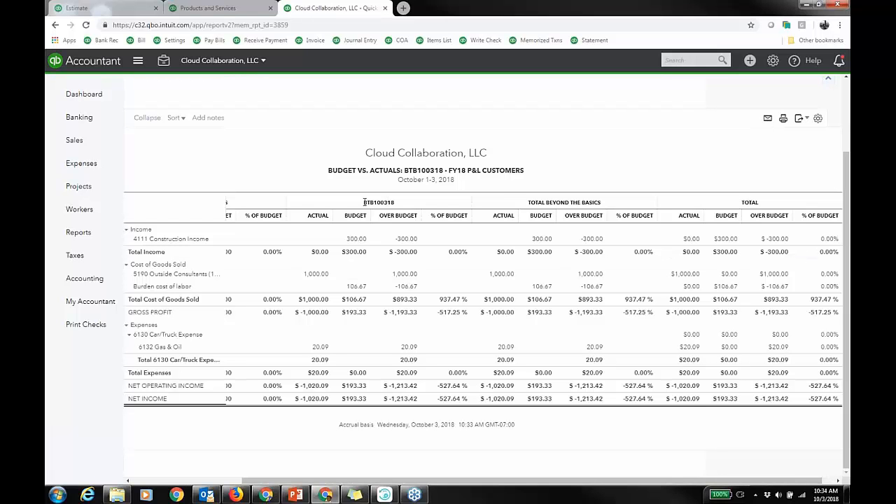
drag(389, 201, 364, 203)
Switch to Apowersoft Phone Manager and display the connected iPhone in full screen.
click(388, 495)
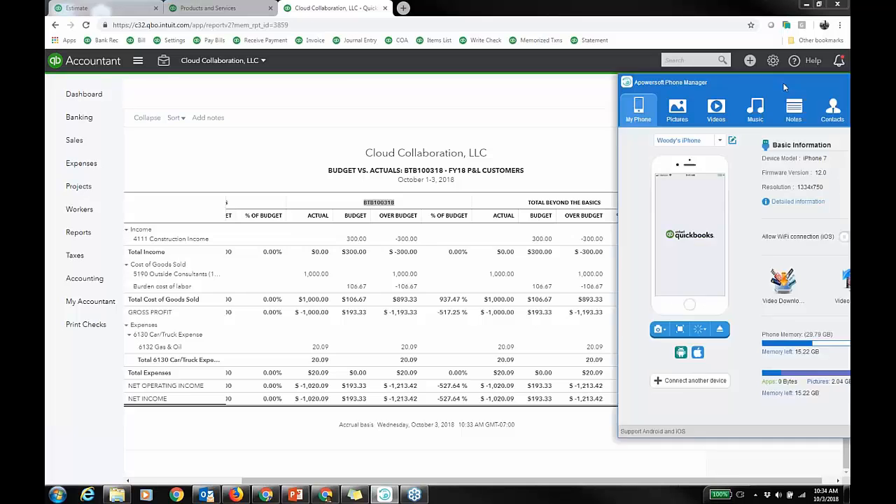
drag(782, 83, 500, 61)
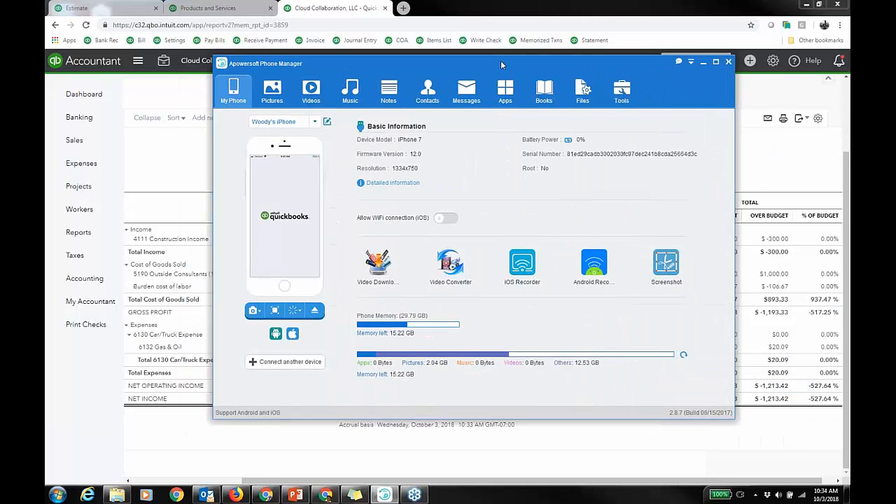
click(275, 310)
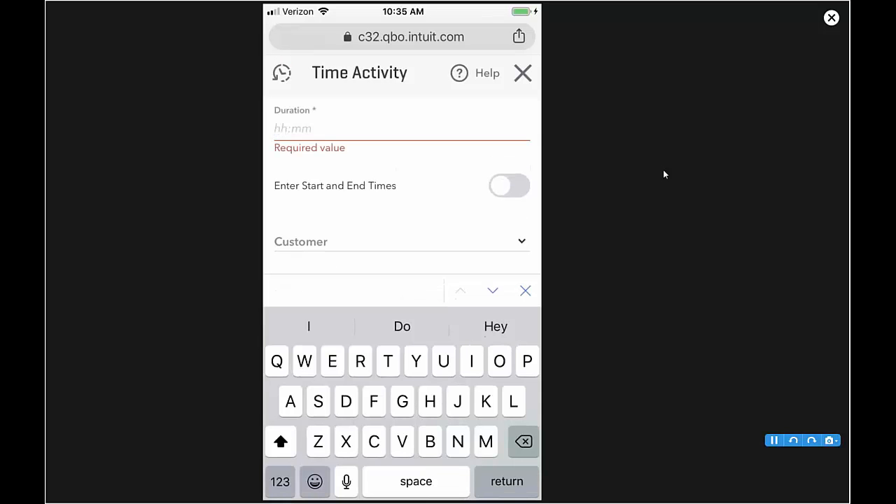
Enter 2.5 as the duration of the new time activity on the phone.
text(2.)
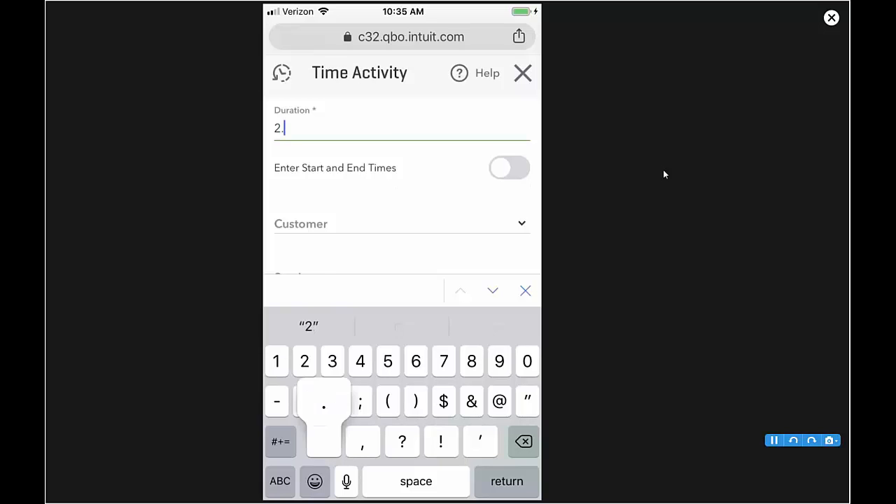
text(5)
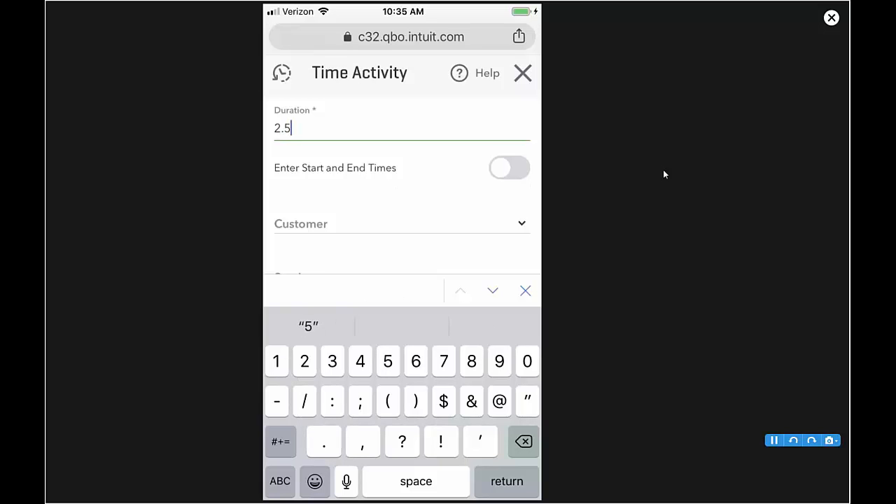
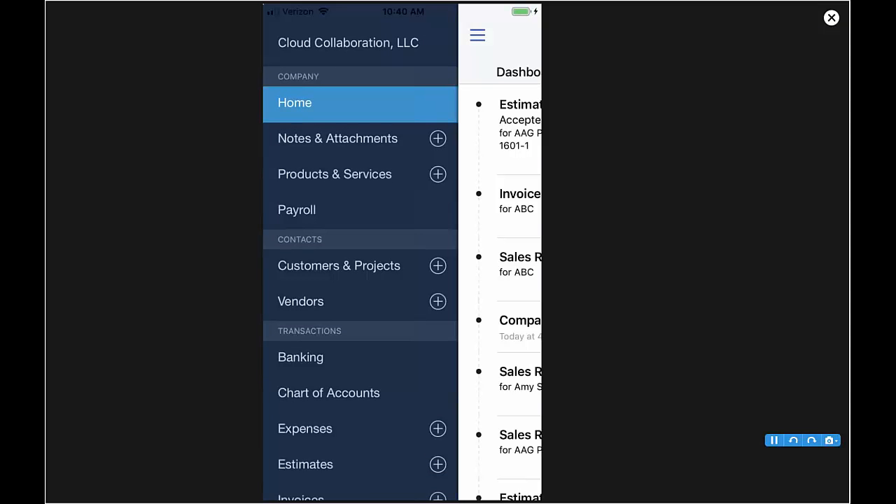
Close the phone manager's full-screen window to return to the browser.
key(super)
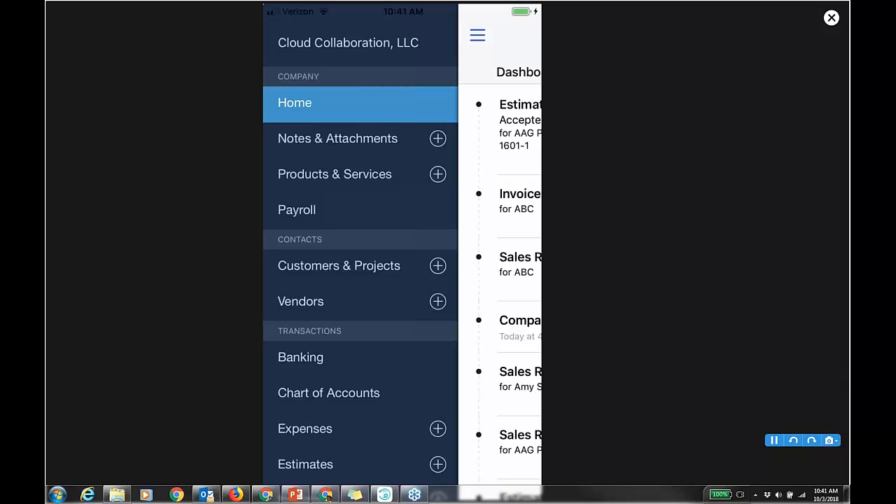
click(832, 19)
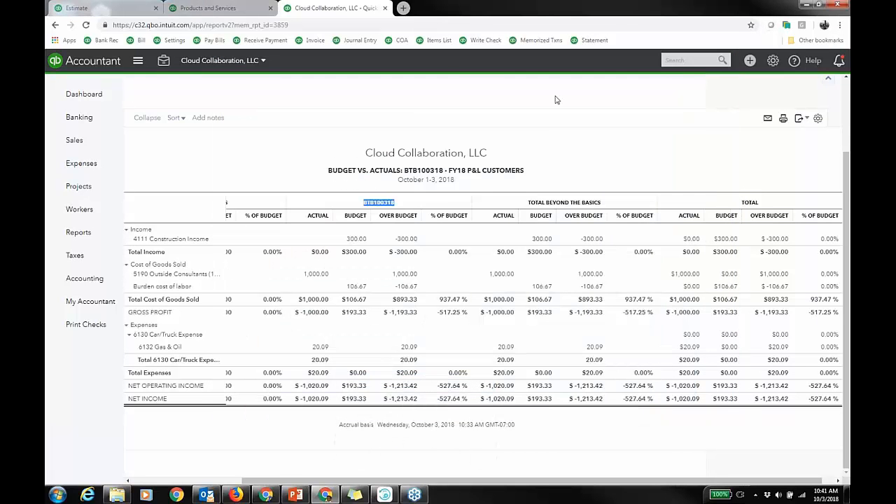
Open the recent 10/03/2018 time charge, reassign it to customer ABC, and save and close it.
click(690, 59)
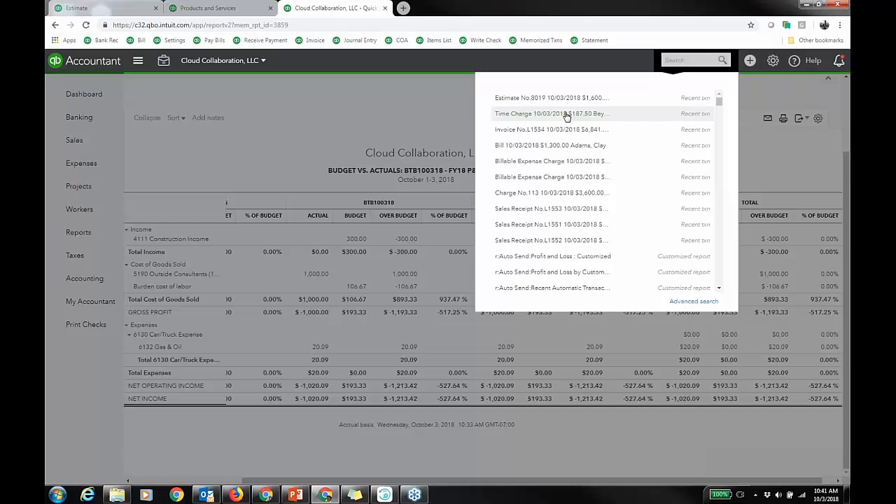
click(567, 115)
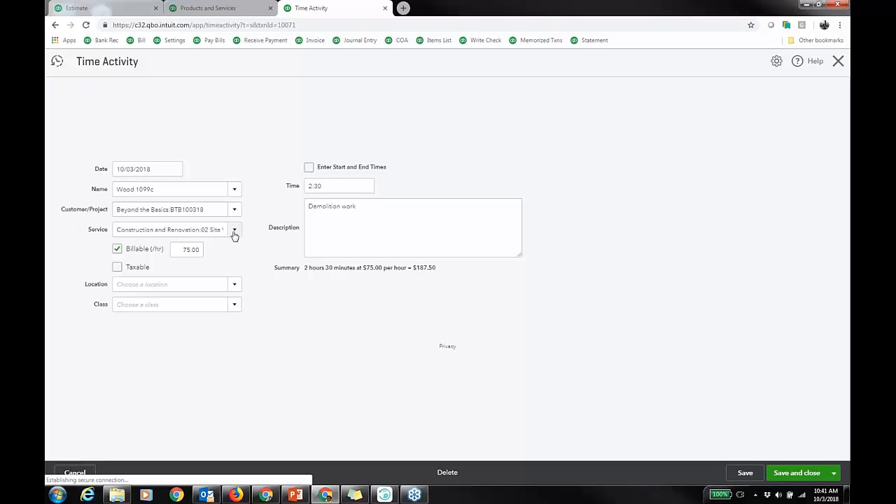
click(233, 212)
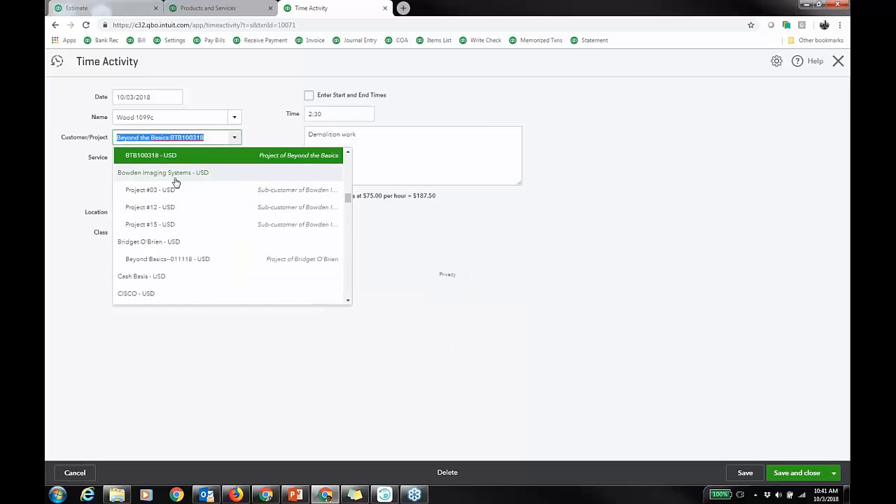
scroll(207, 222, up, 5)
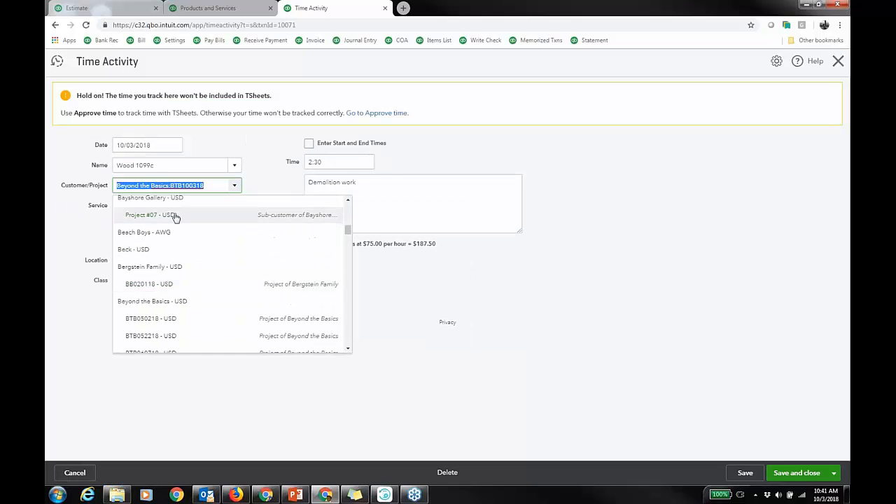
scroll(176, 220, up, 2)
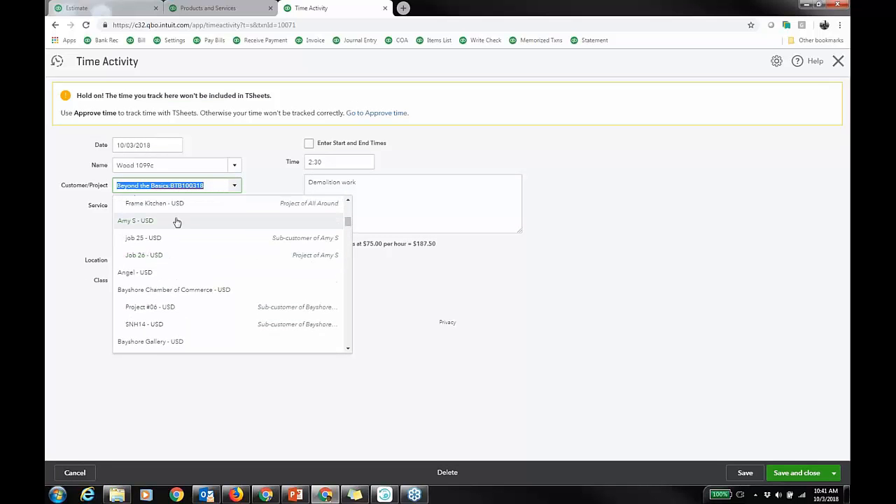
scroll(186, 229, up, 2)
scroll(193, 232, up, 2)
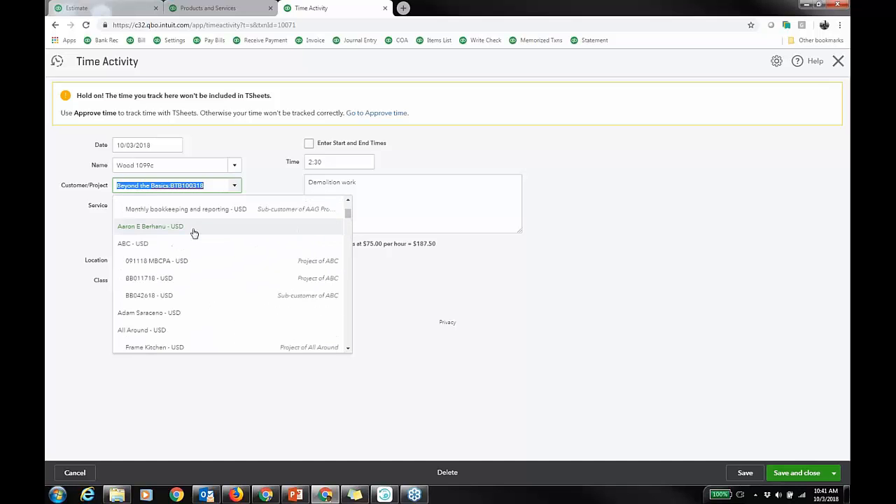
click(190, 244)
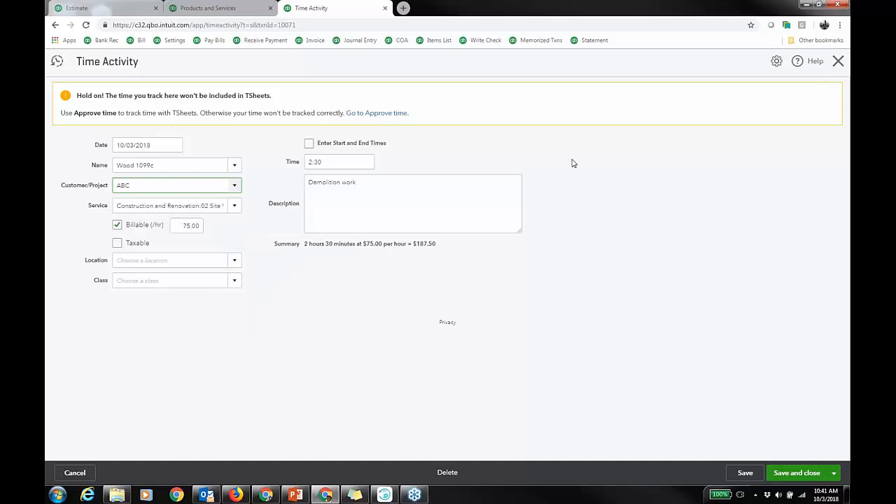
click(801, 479)
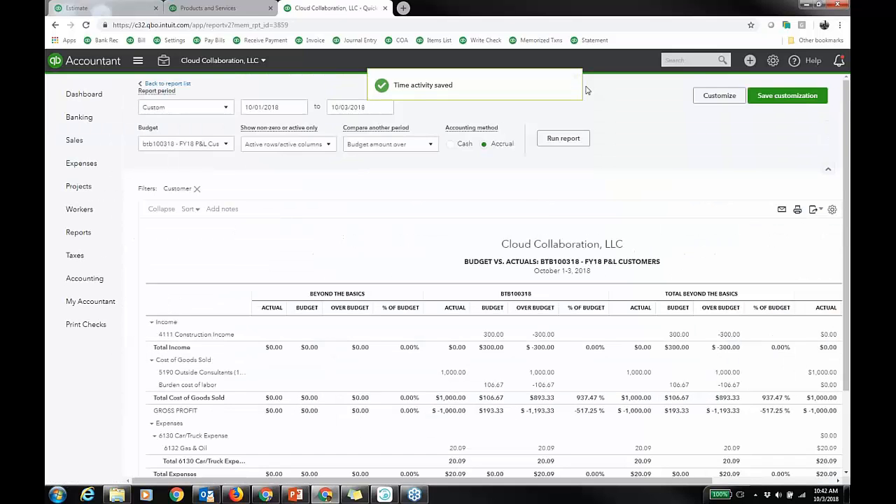
Open the Manage Users page from the company settings.
scroll(587, 89, down, 2)
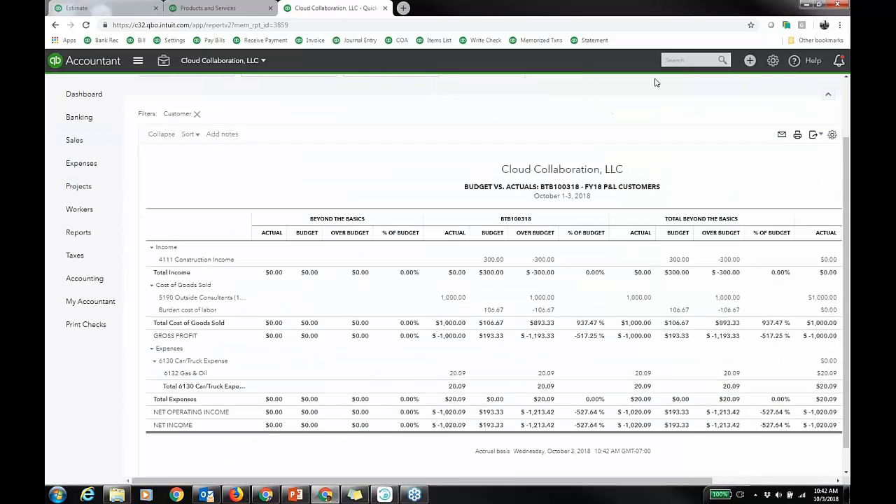
click(772, 61)
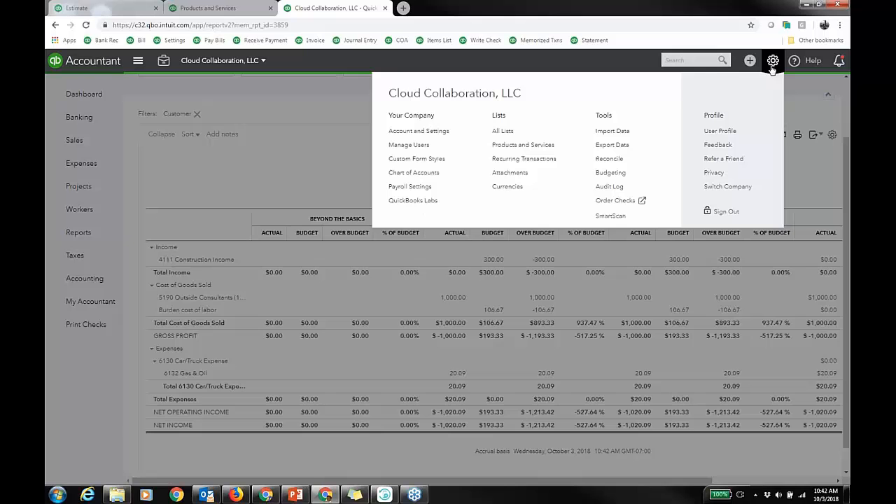
click(420, 147)
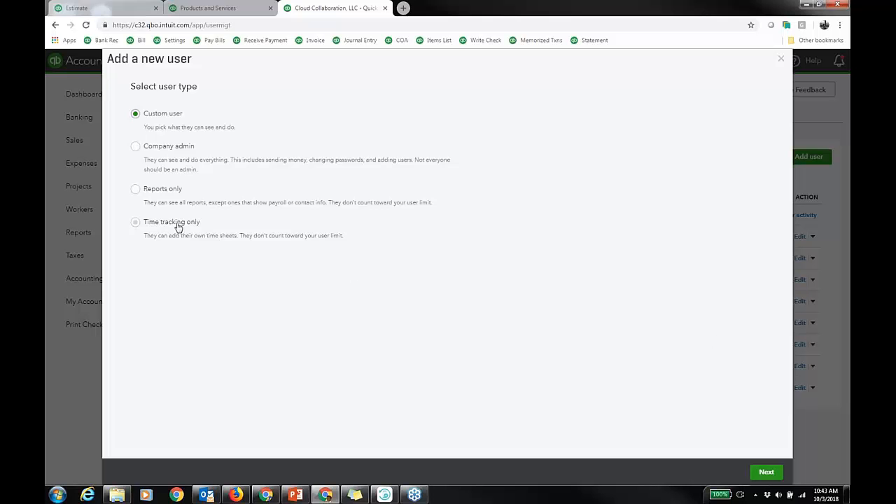
Try custom user access rights as Limited with Customers, then All without Payroll access, and close the wizard.
click(767, 471)
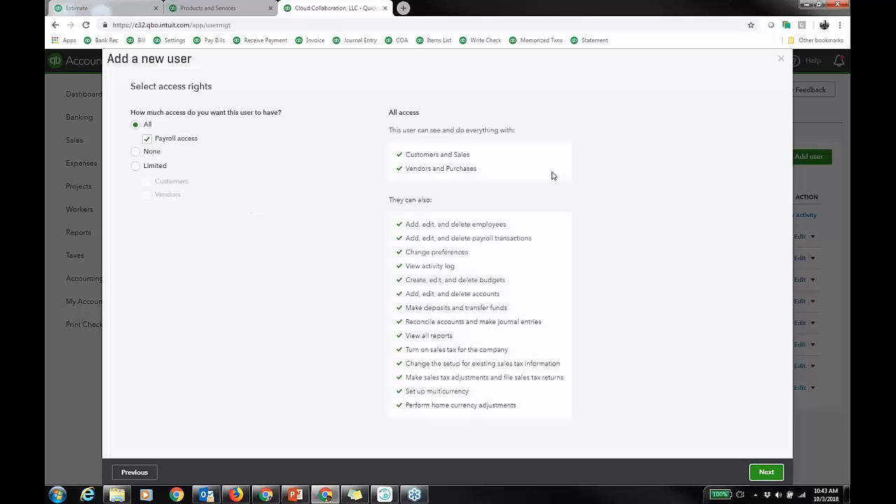
click(136, 167)
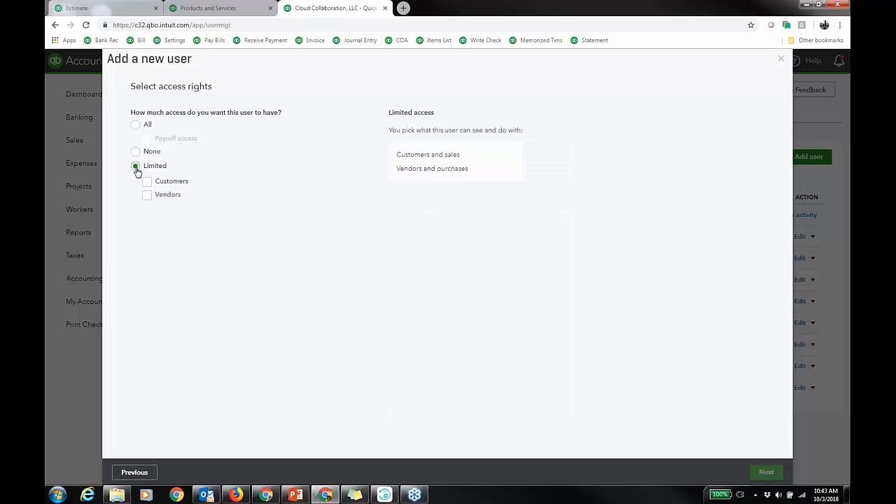
click(147, 181)
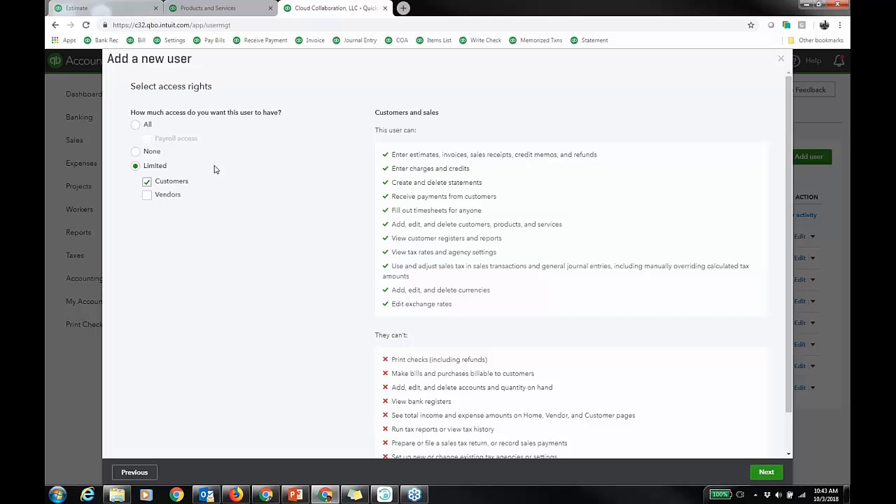
click(137, 124)
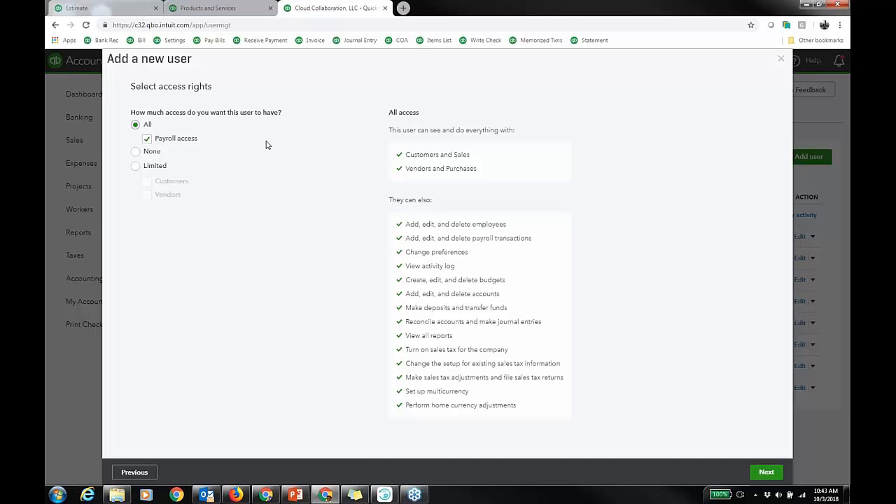
click(147, 138)
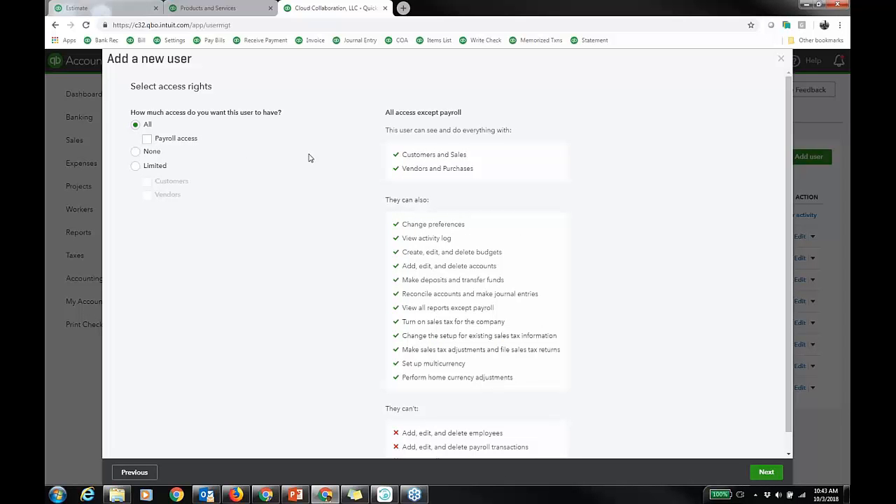
click(781, 59)
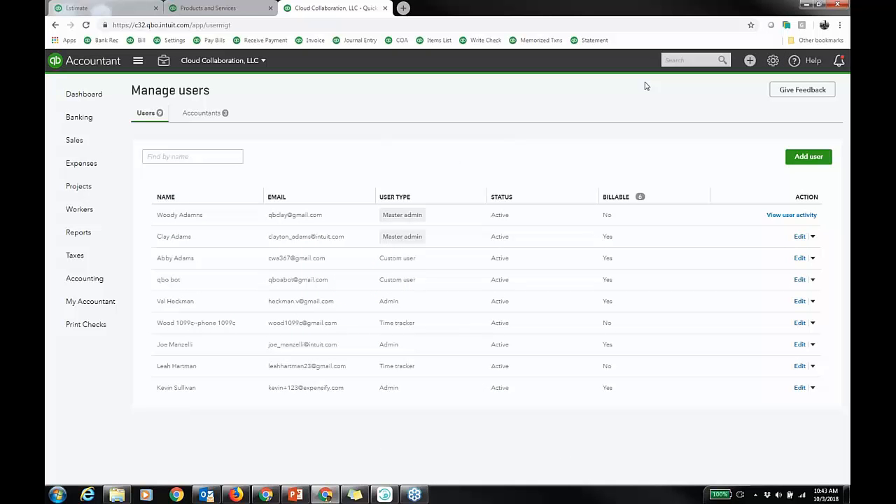
Create and save an invoice from Estimate #8016 billing 50% of each line.
click(384, 8)
click(270, 8)
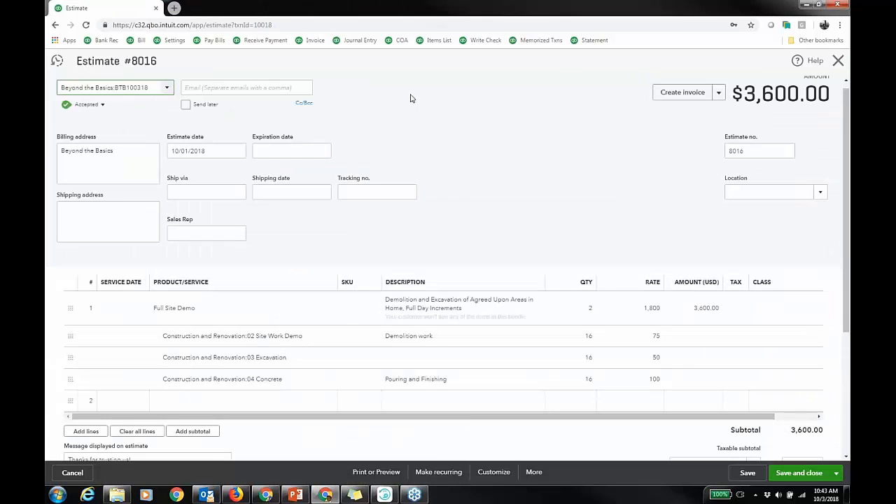
click(677, 96)
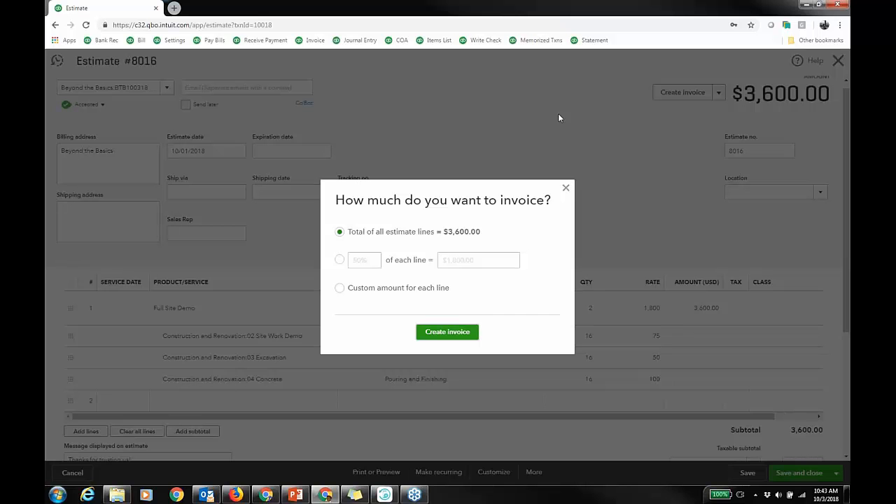
click(339, 260)
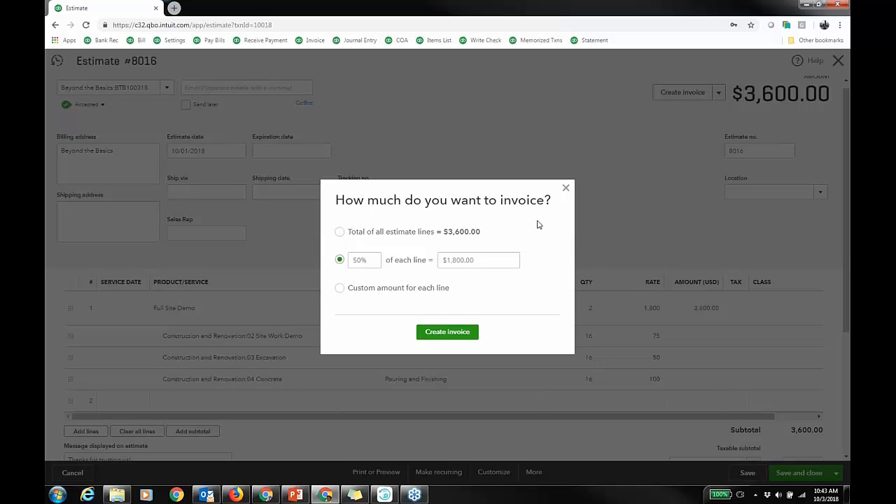
click(461, 334)
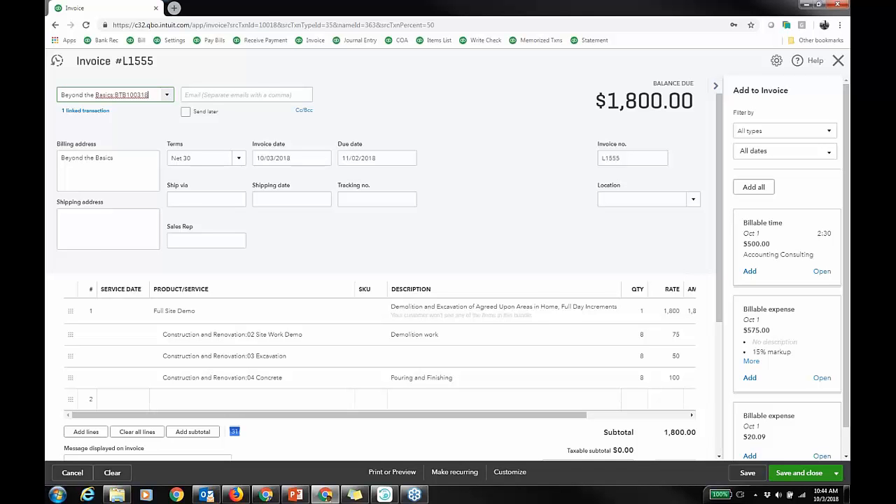
click(718, 89)
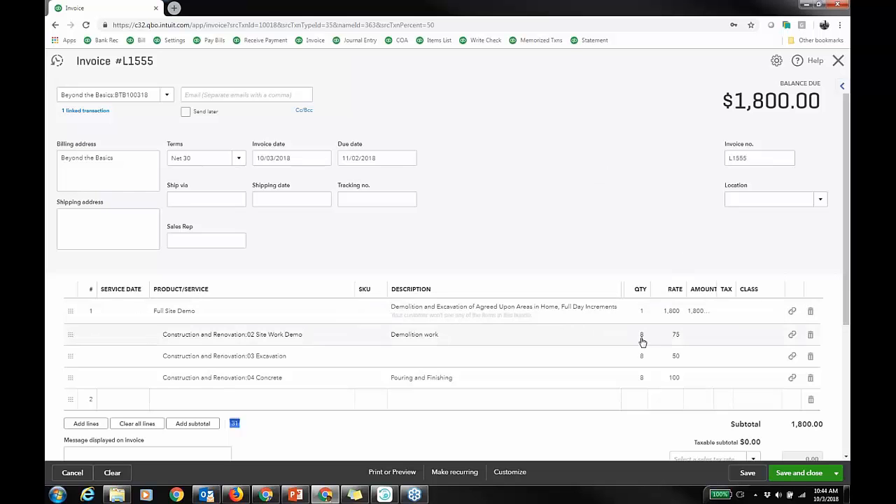
click(746, 473)
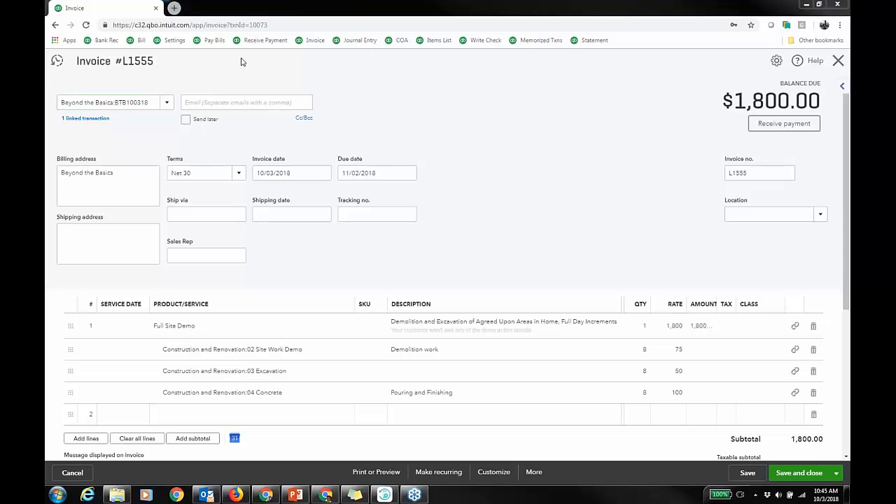
Duplicate the invoice's browser tab.
right_click(135, 13)
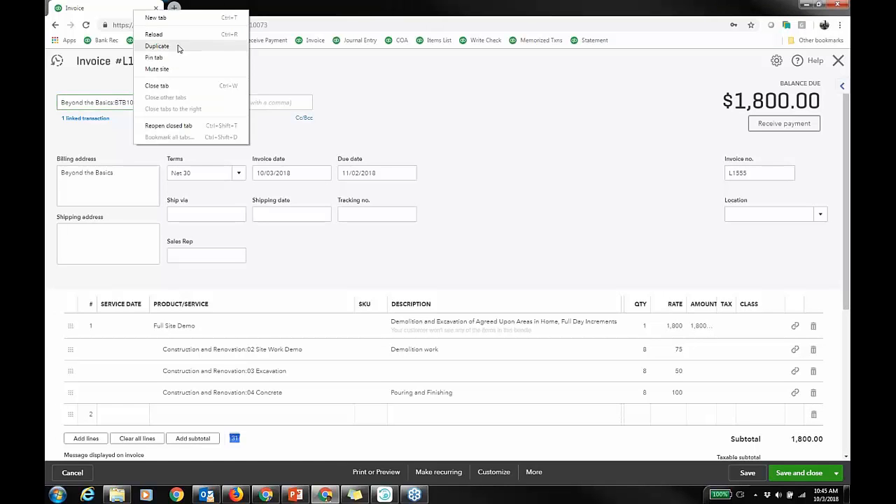
click(175, 45)
In the QuickBooks product videos window, search for upfront and open the Handling Upfront Deposits video.
click(266, 495)
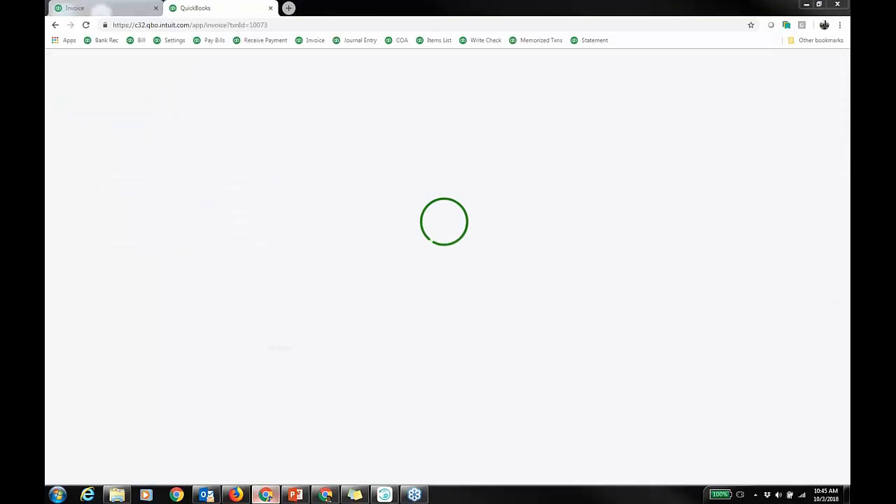
click(352, 26)
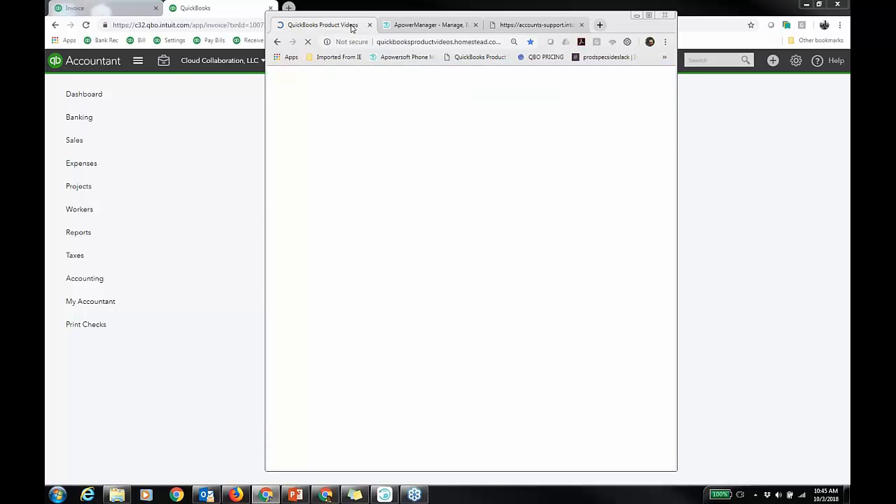
drag(618, 25, 627, 24)
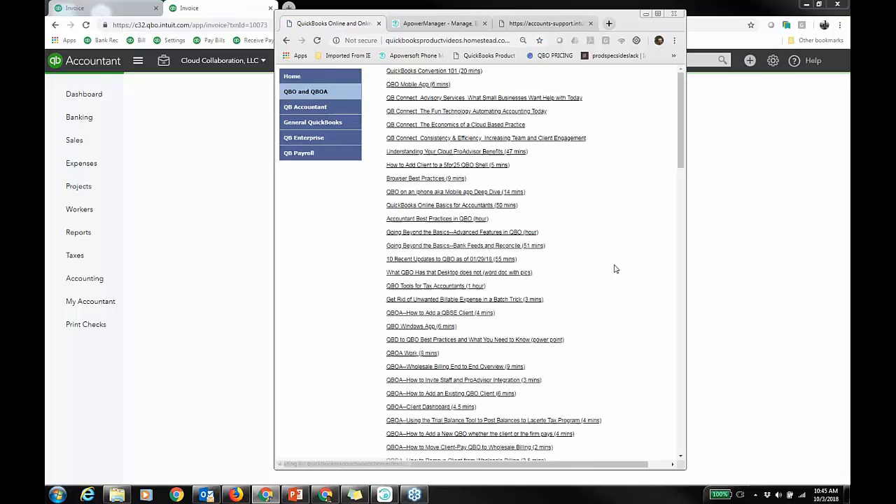
scroll(618, 254, down, 1)
key(ctrl+f)
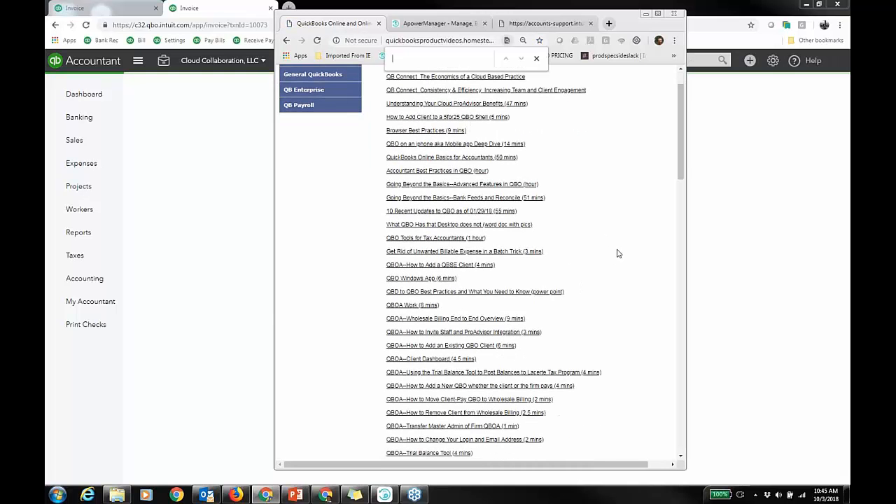
text(upfr)
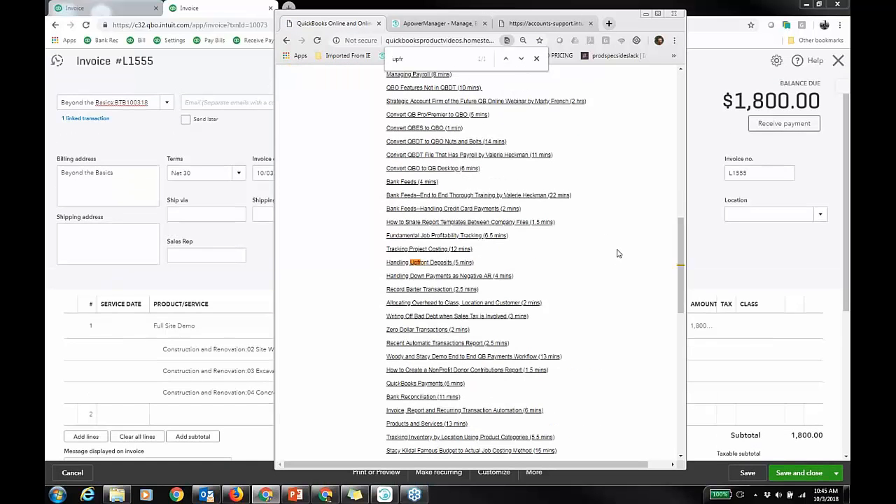
click(441, 264)
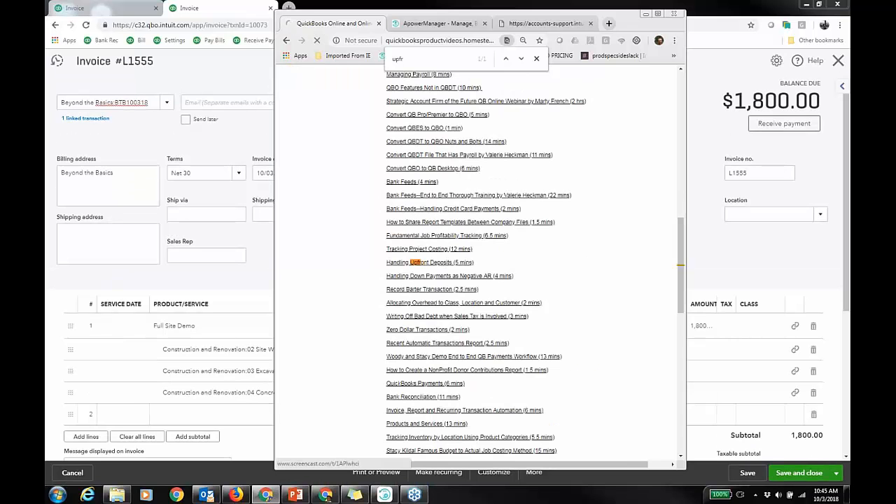
Copy the video page's web address and go back to the video list.
right_click(402, 40)
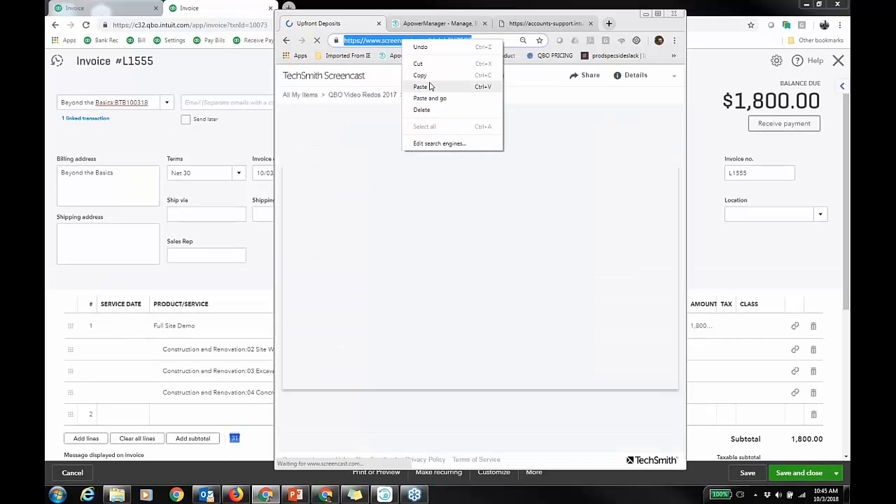
click(436, 79)
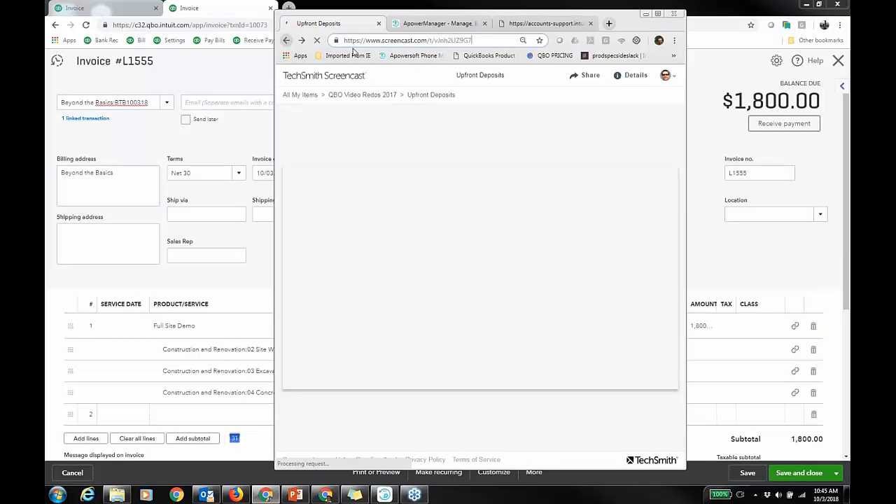
click(285, 40)
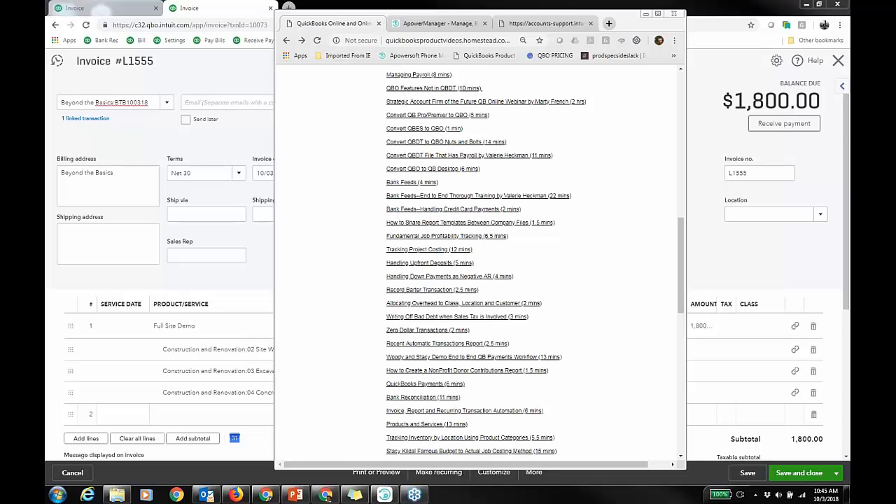
Add an Upfront Deposit line with quantity -1 and amount -1,000 to the invoice, then delete that line.
click(646, 14)
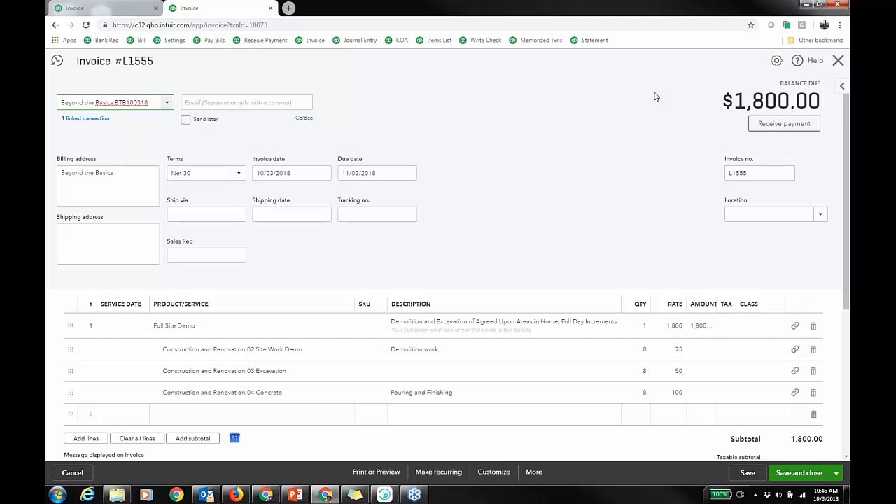
click(318, 418)
text(re)
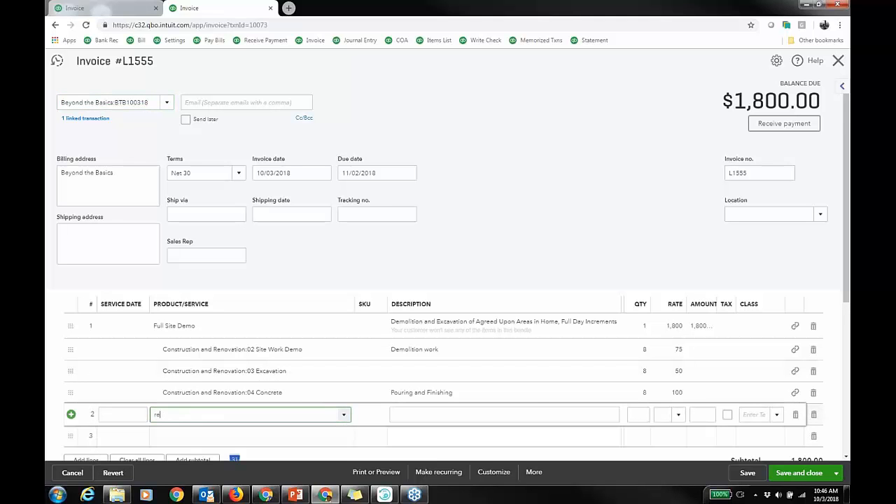
text(ta)
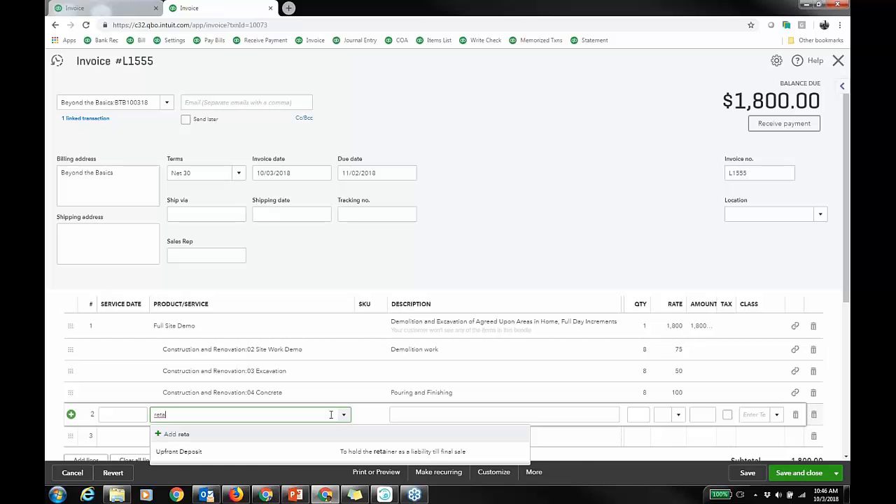
click(277, 454)
click(641, 415)
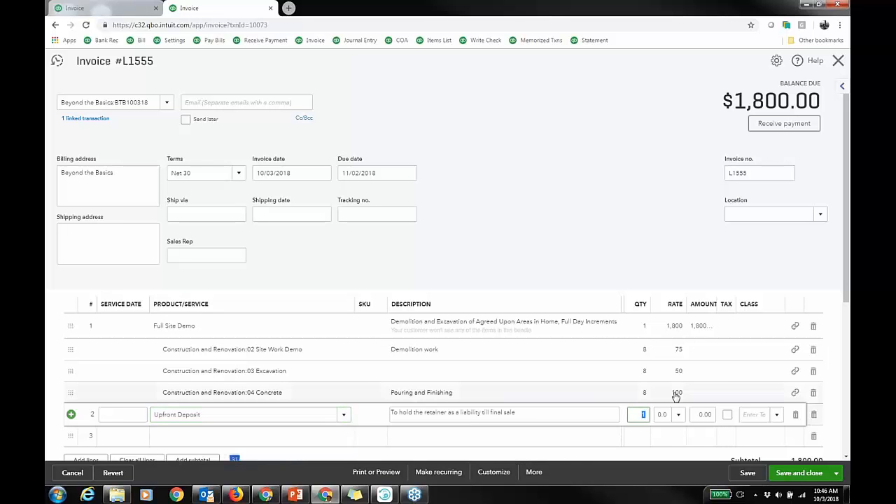
text(-1)
click(696, 413)
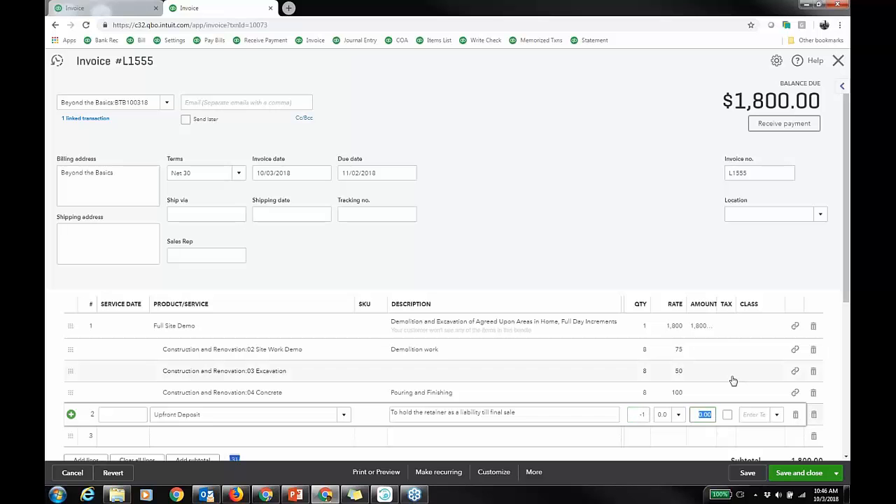
text(1000)
key(Tab)
click(703, 413)
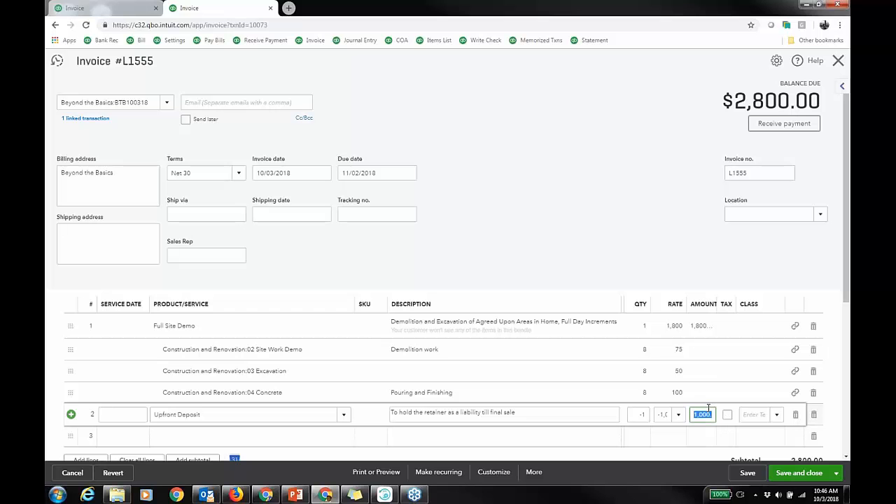
text(-1000)
click(532, 97)
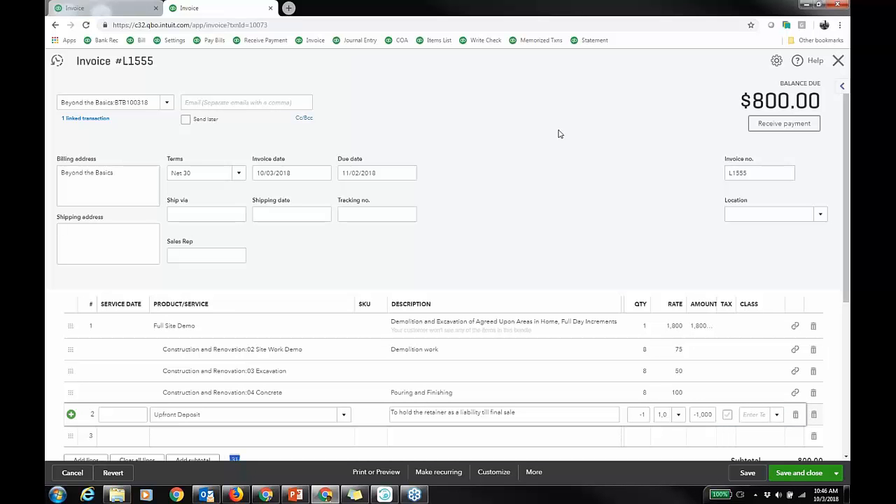
click(795, 415)
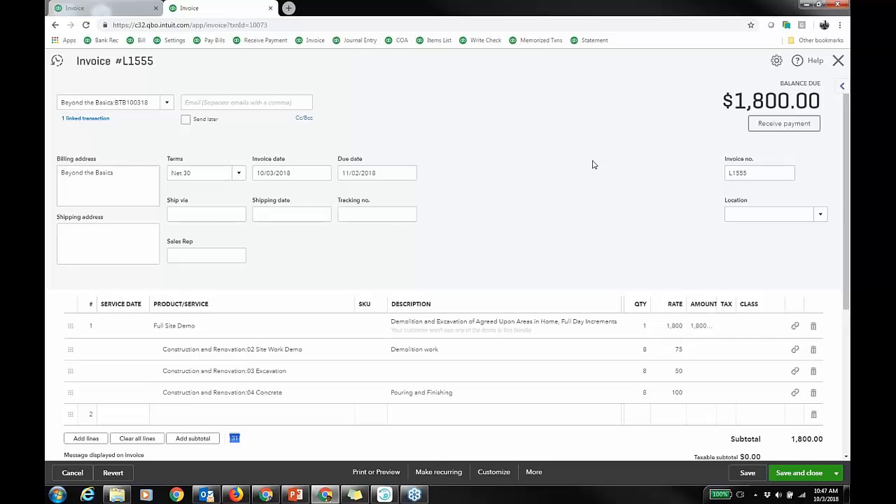
Preview the invoice for printing, accepting the linked-transaction edit prompt, and close the preview.
scroll(592, 164, down, 3)
scroll(592, 164, down, 1)
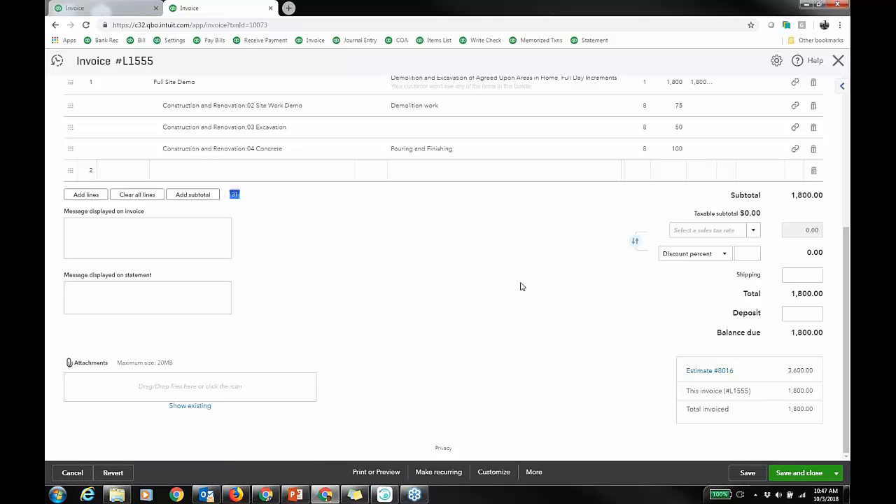
click(392, 473)
click(408, 418)
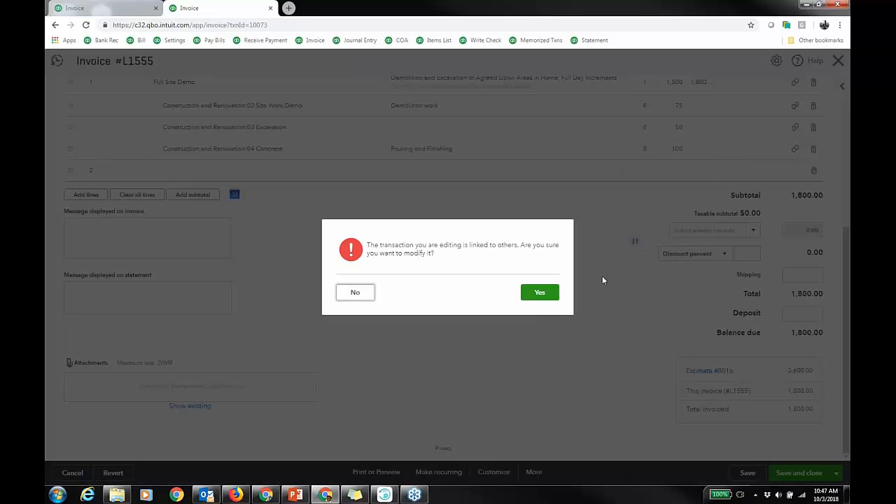
click(552, 294)
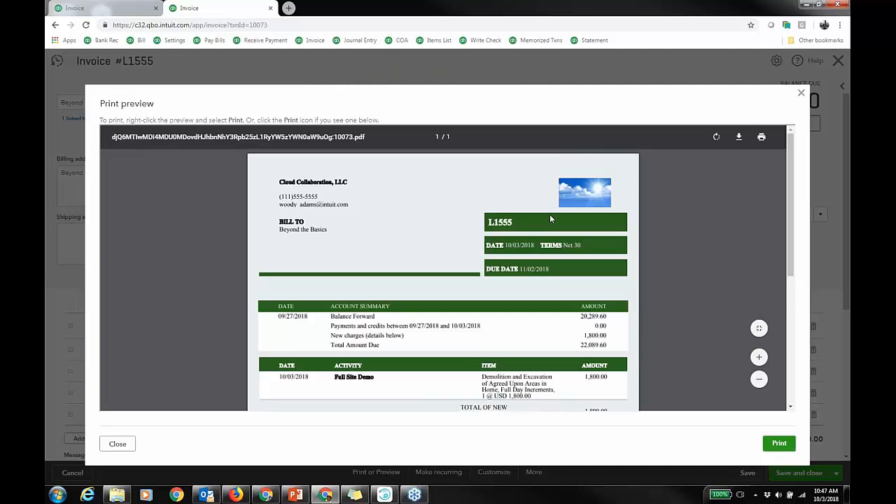
scroll(464, 218, down, 1)
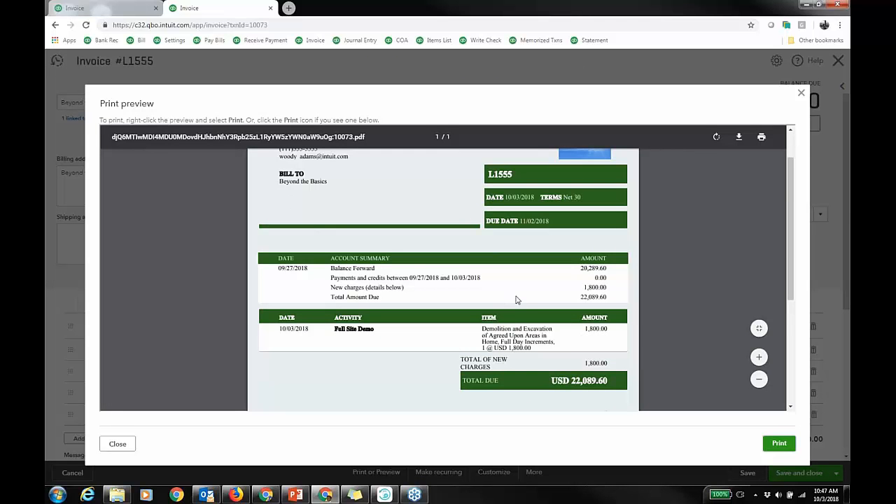
scroll(490, 283, down, 1)
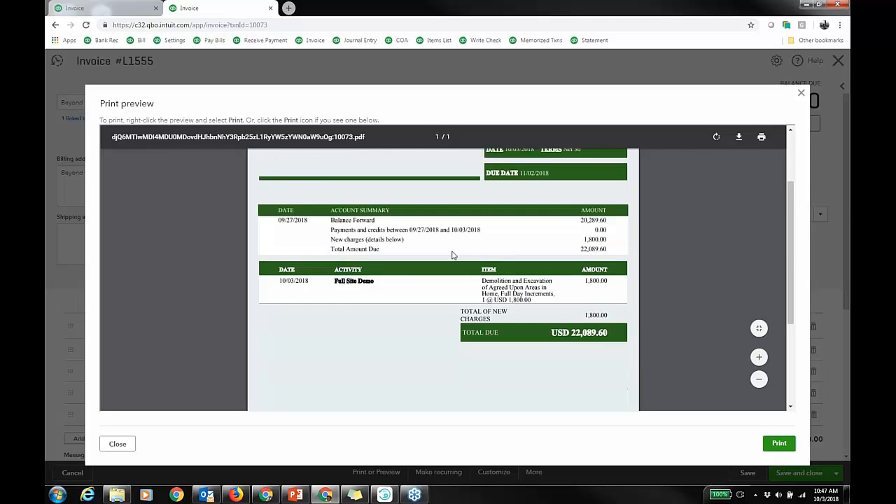
scroll(451, 242, up, 2)
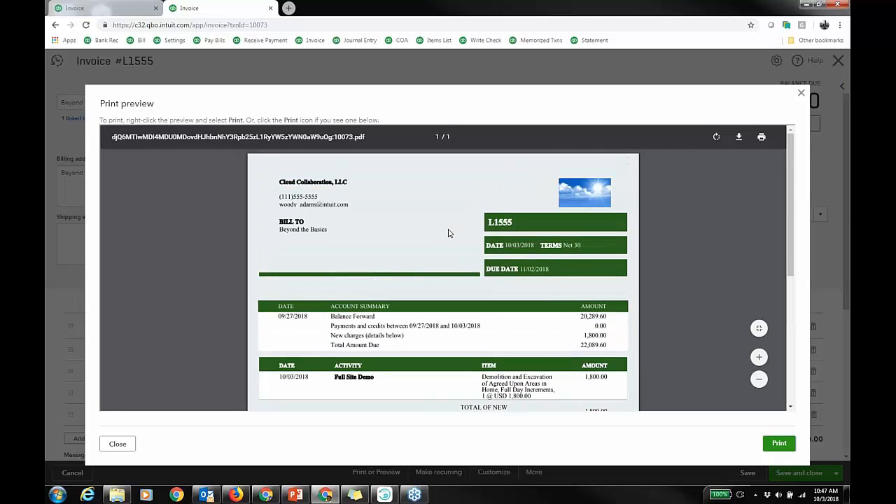
click(801, 92)
Open the linked Estimate #8016 to review its invoiced and remaining subtotals, then return to the invoice through its linked transaction.
scroll(731, 426, down, 3)
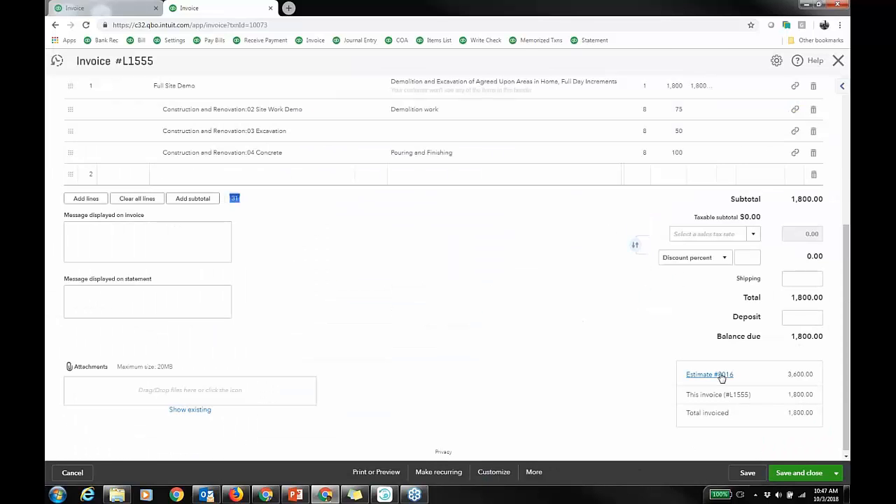
click(709, 374)
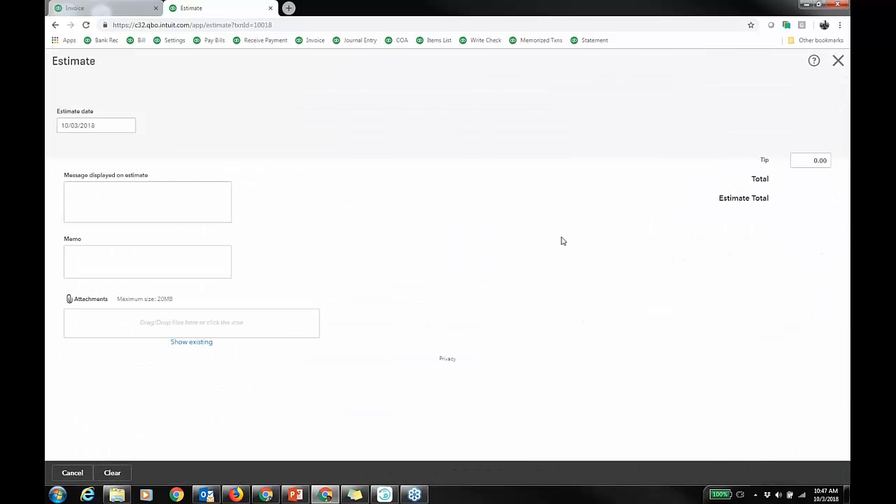
scroll(597, 231, down, 3)
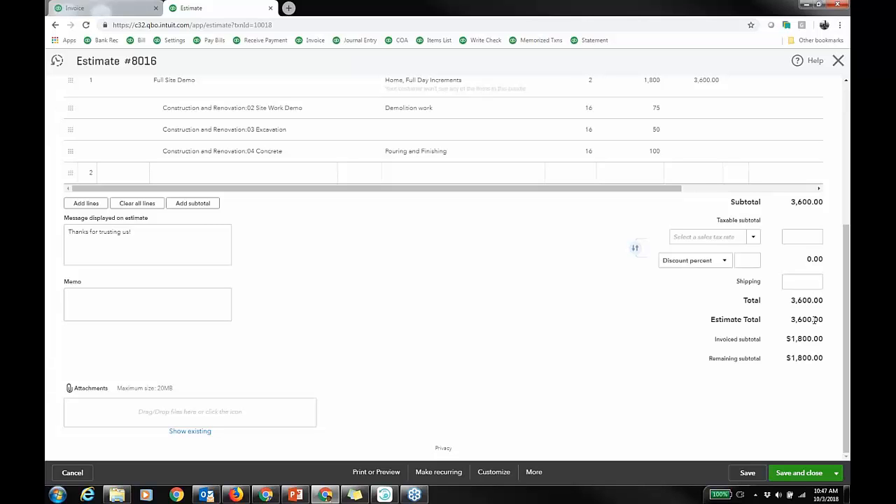
scroll(540, 311, up, 5)
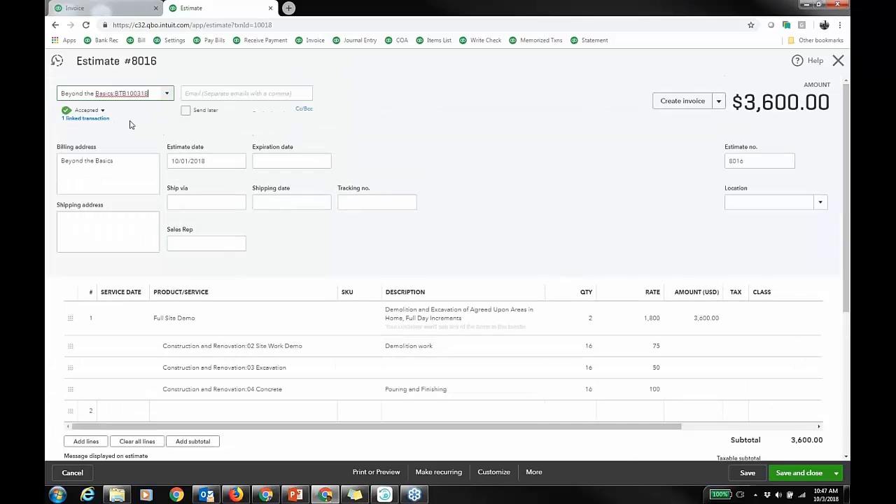
click(85, 117)
click(137, 122)
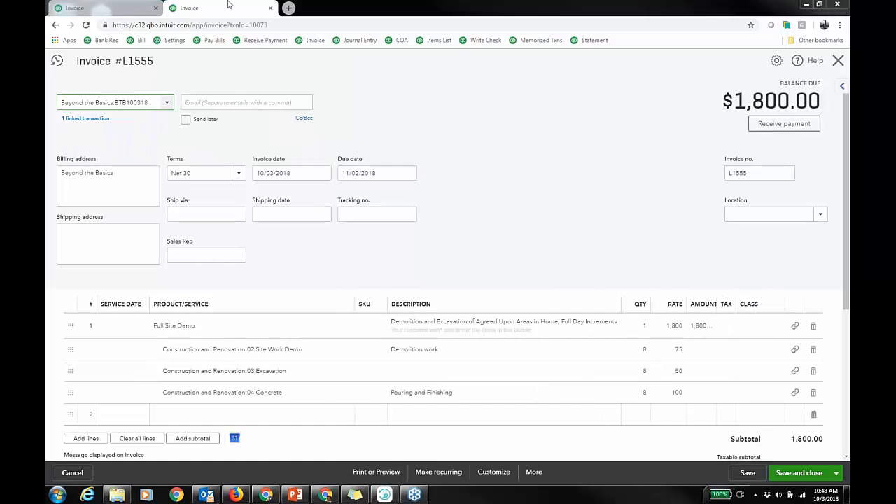
Close the other invoice tab and view the invoice's save options.
click(155, 8)
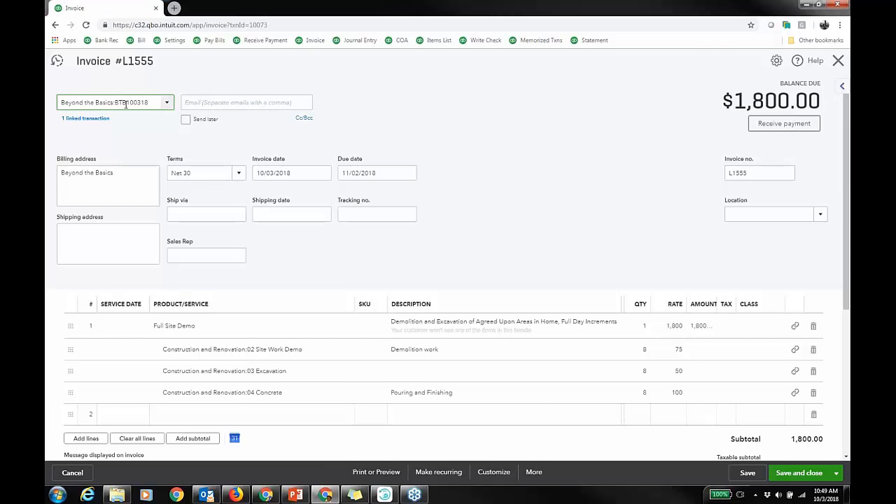
drag(115, 103, 149, 102)
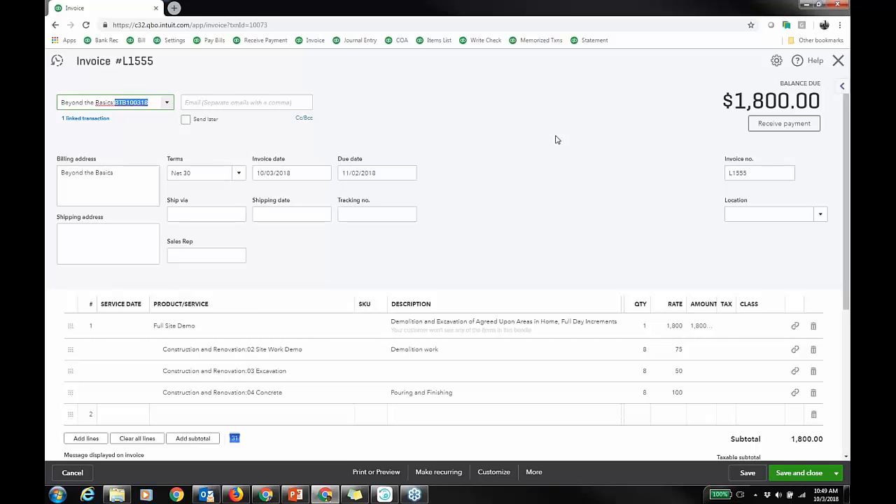
click(835, 473)
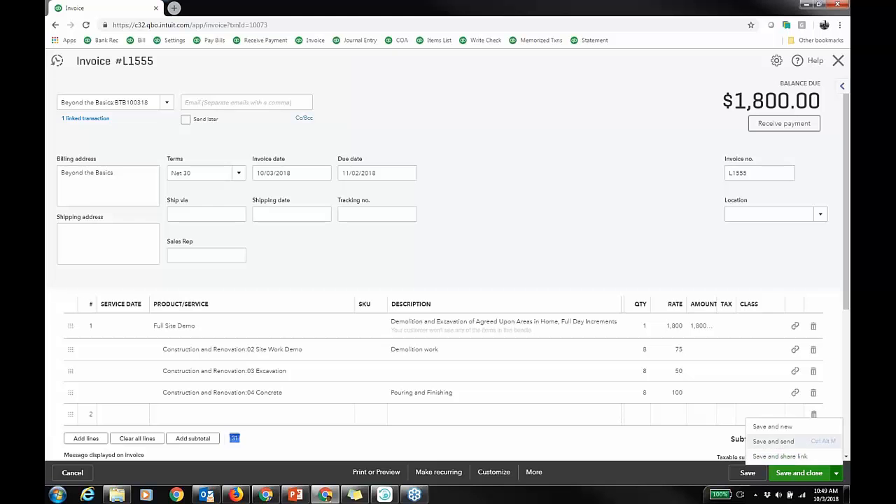
click(548, 219)
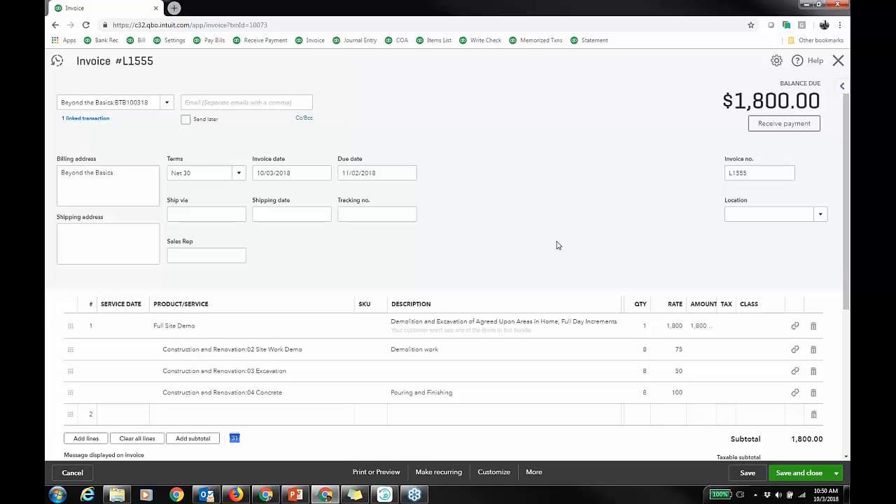
Edit the current invoice template, leaving without saving, and switch its design to Airy classic.
click(493, 472)
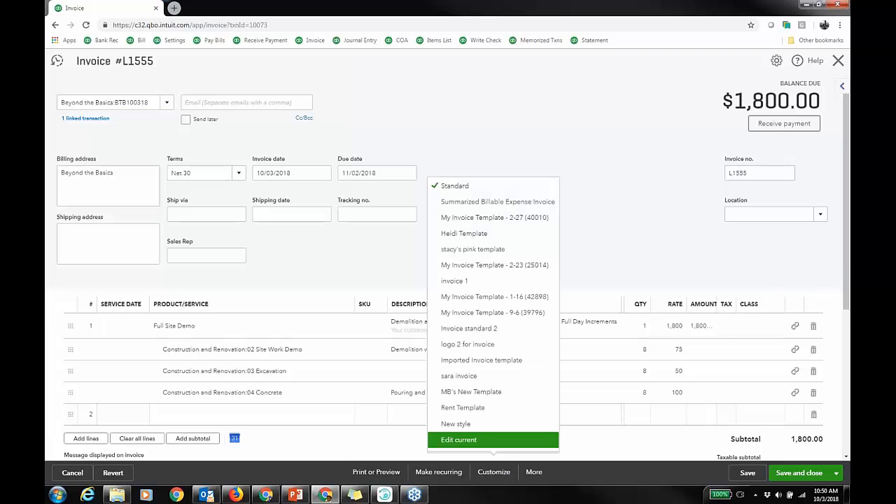
click(480, 441)
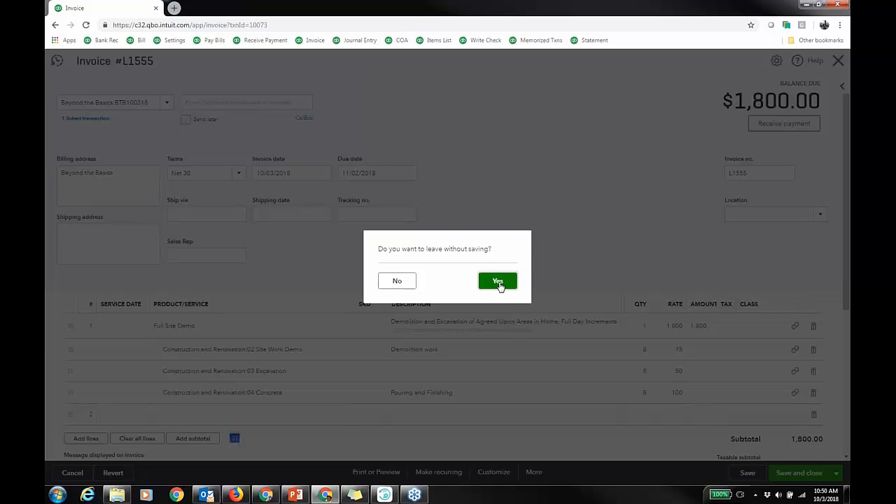
click(522, 279)
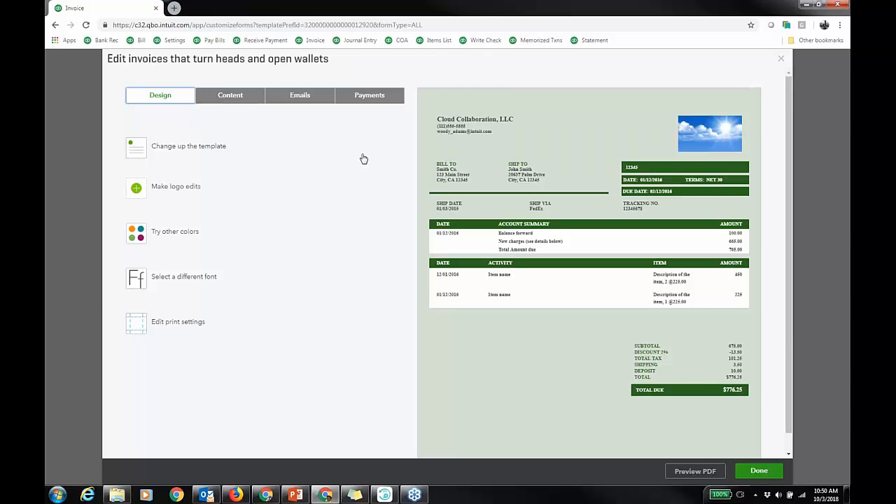
click(201, 147)
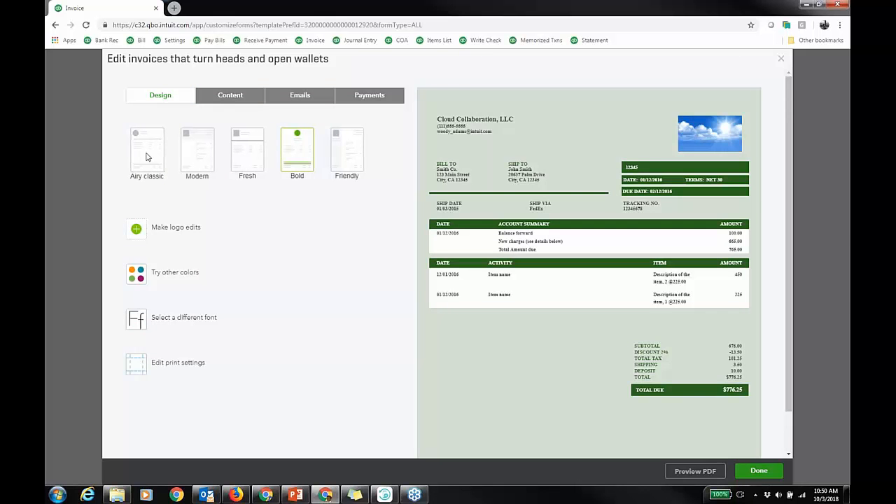
click(147, 155)
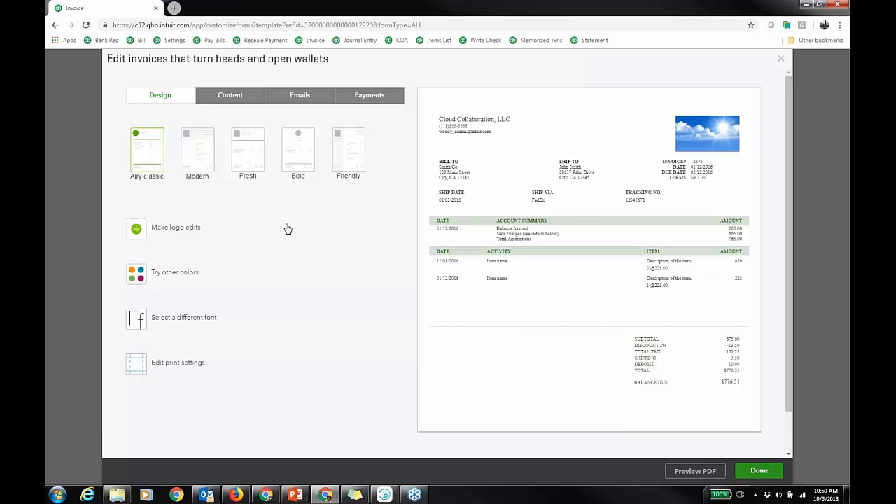
Examine the template's print margins, activity table columns and options, and the standard customer email.
click(177, 365)
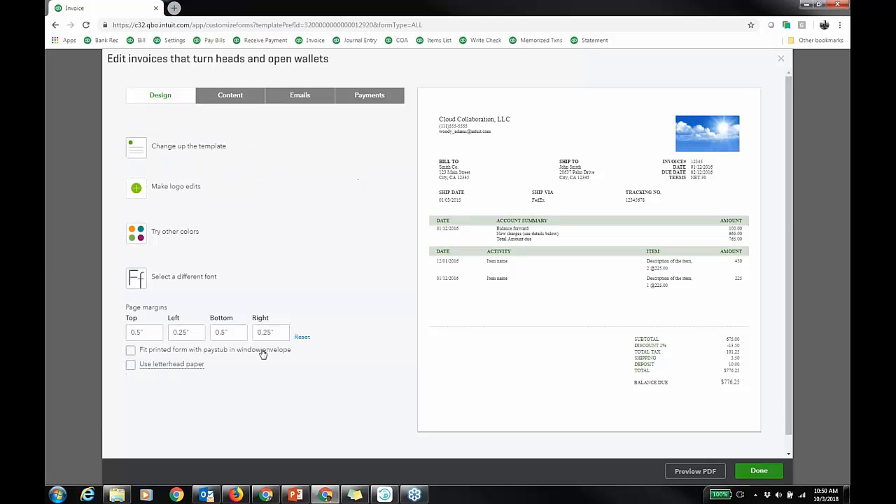
click(241, 98)
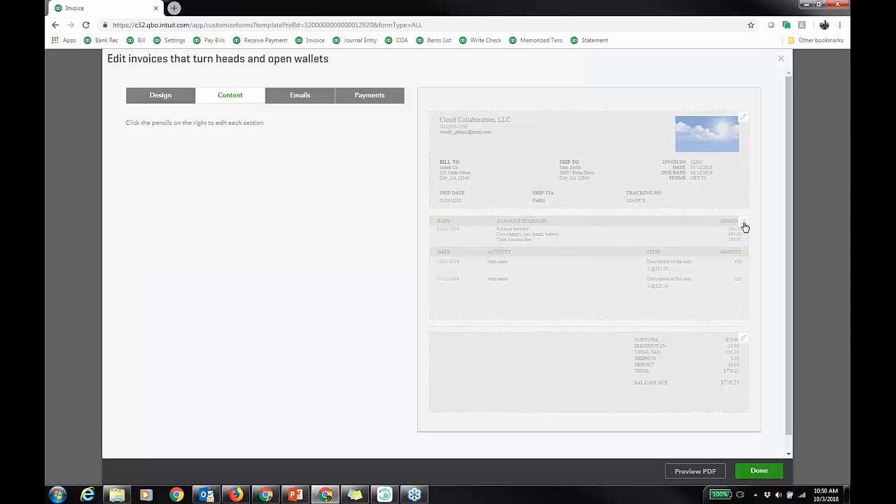
click(745, 227)
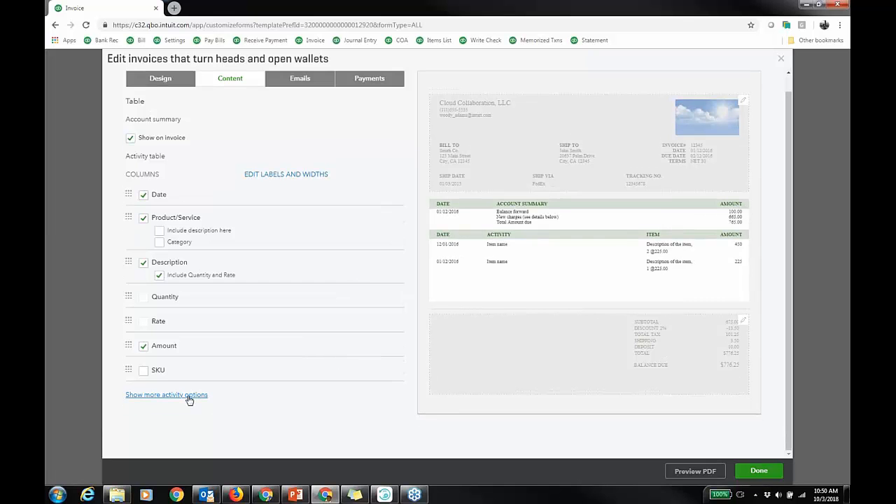
click(187, 397)
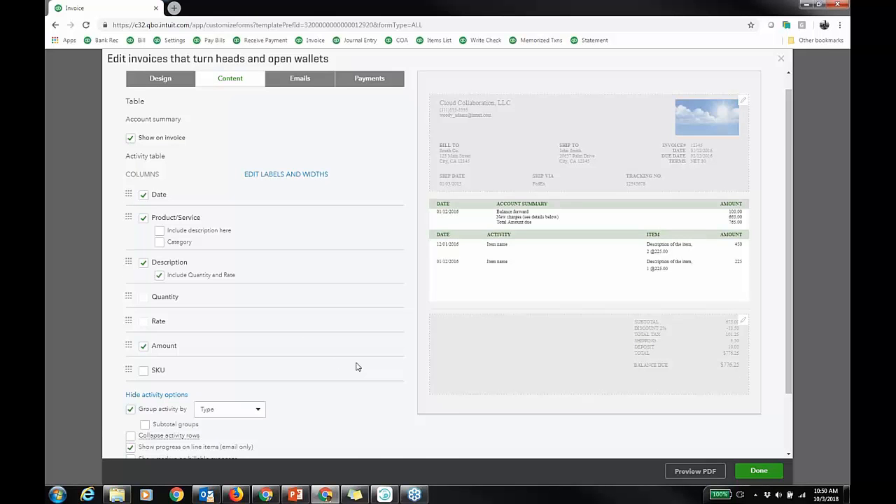
scroll(357, 357, down, 1)
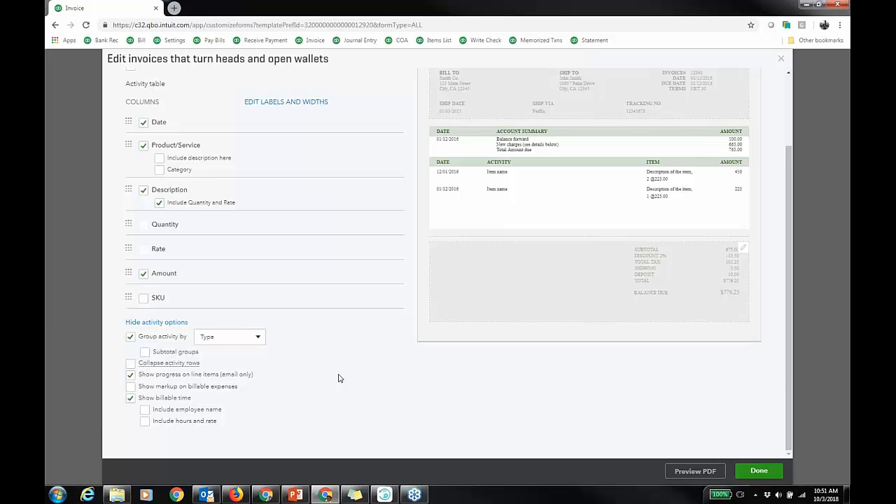
scroll(338, 378, up, 3)
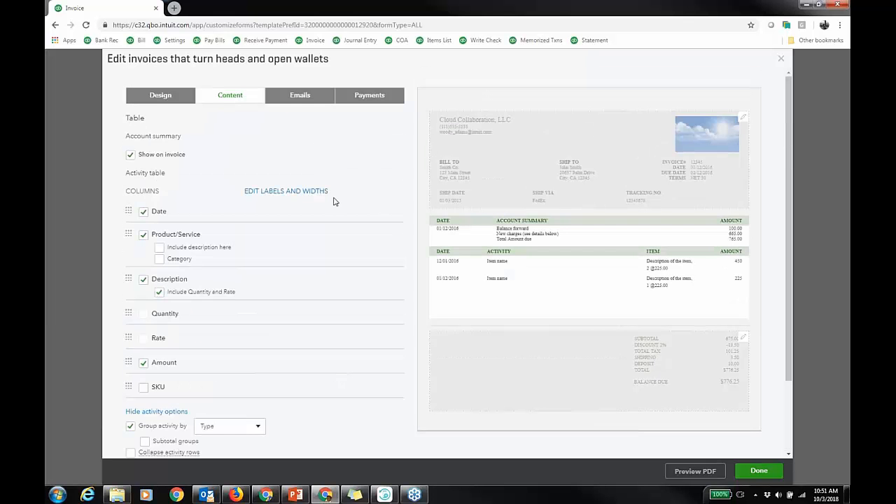
click(303, 96)
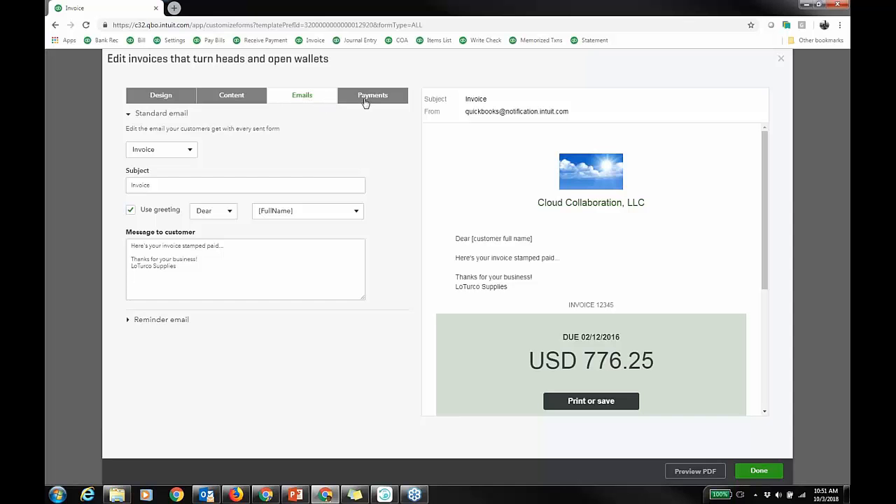
Save the customized invoice template and open the invoice's print preview.
click(759, 471)
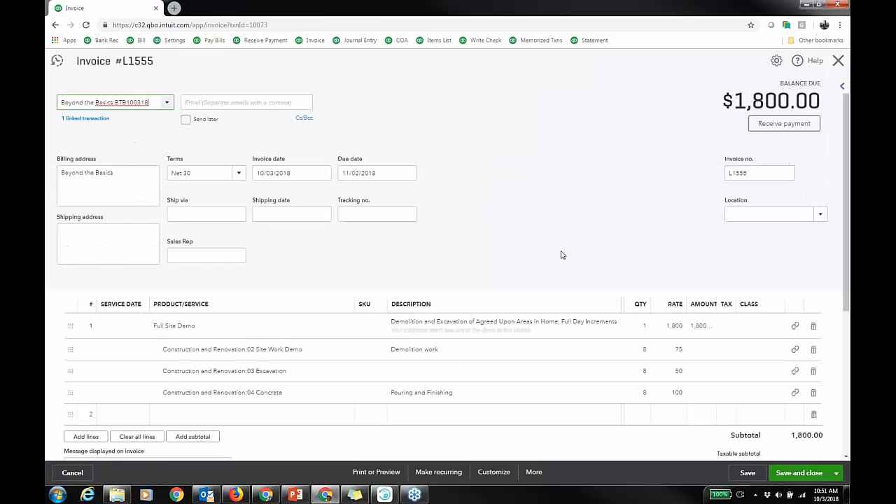
click(392, 475)
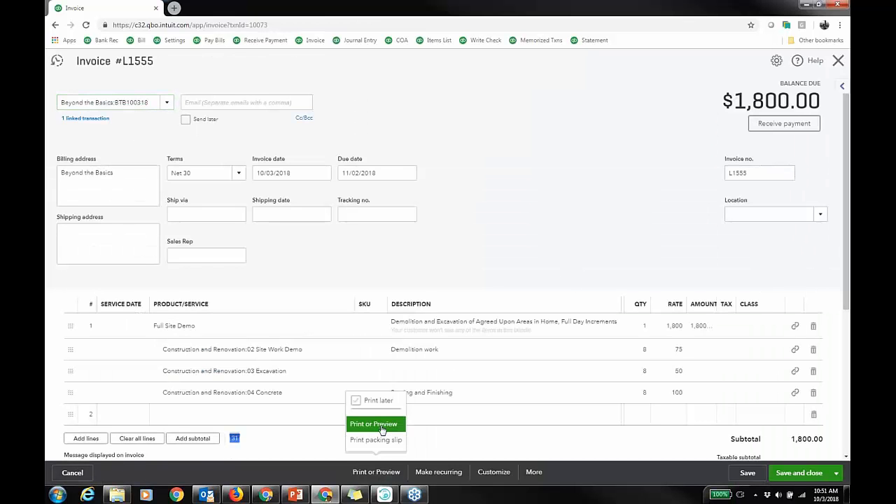
click(382, 427)
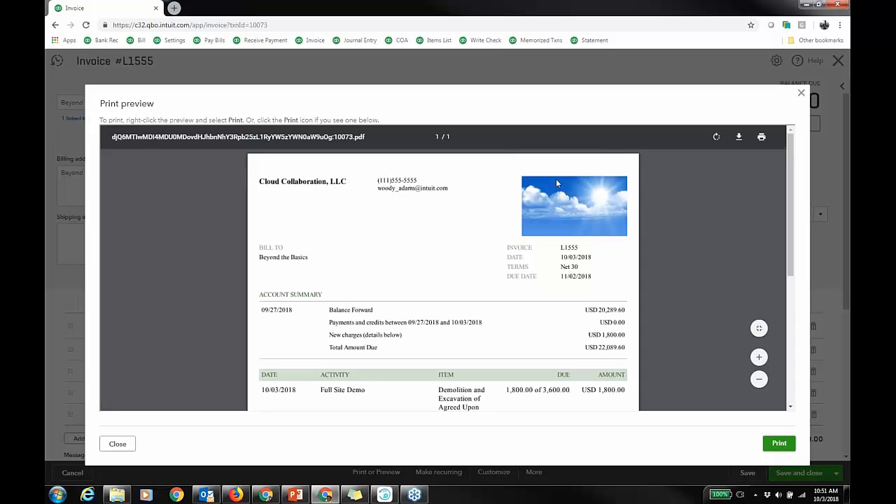
Examine the preview's activity line and estimate summary for the progress invoice, then close the preview.
scroll(571, 335, down, 1)
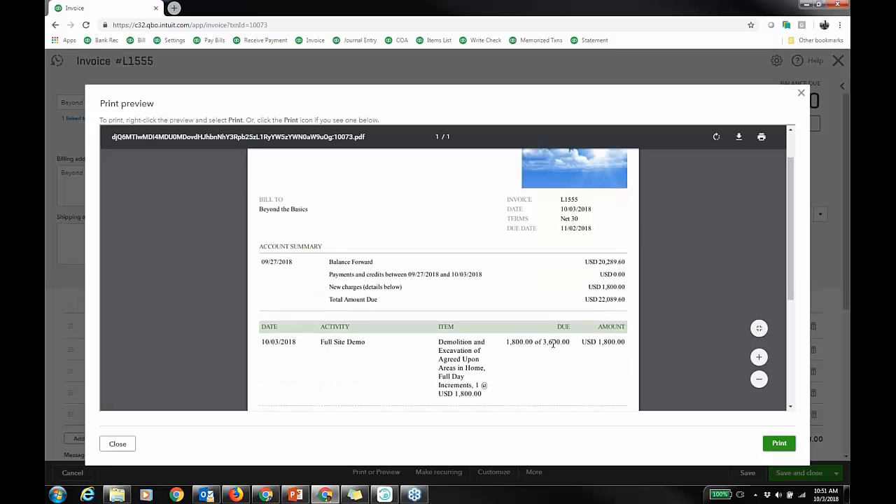
drag(506, 341, 571, 343)
scroll(581, 365, down, 3)
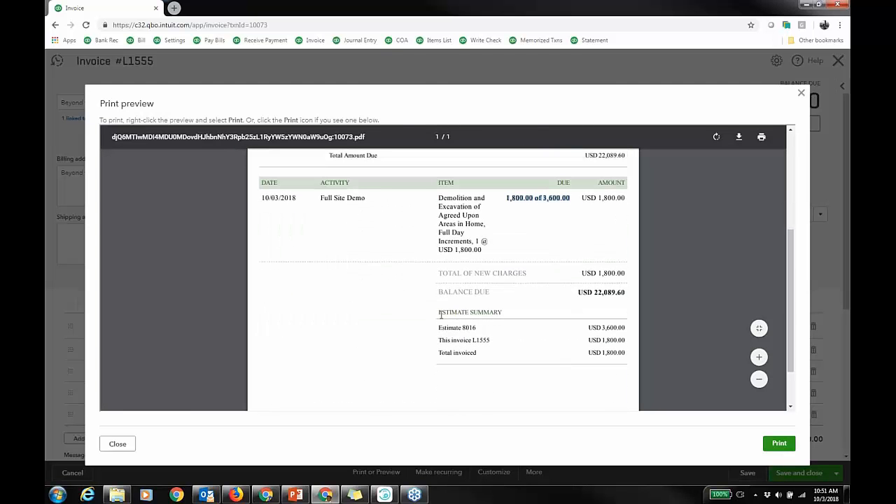
drag(439, 312, 627, 360)
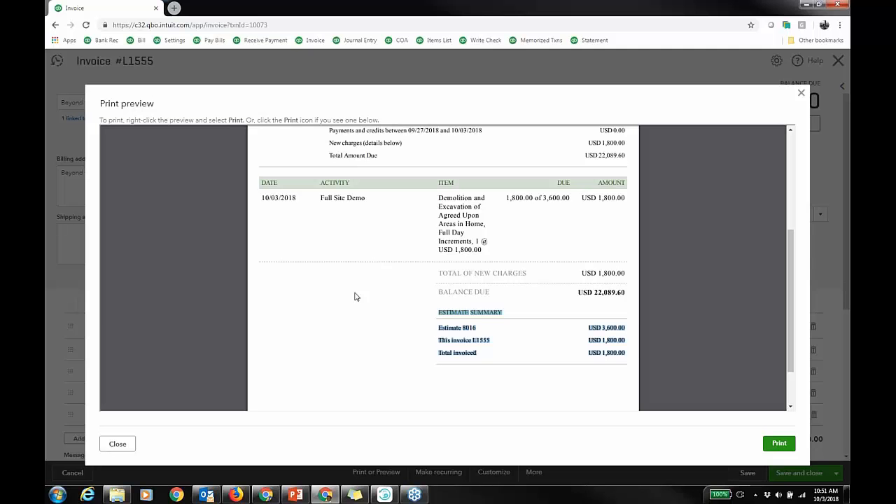
click(380, 307)
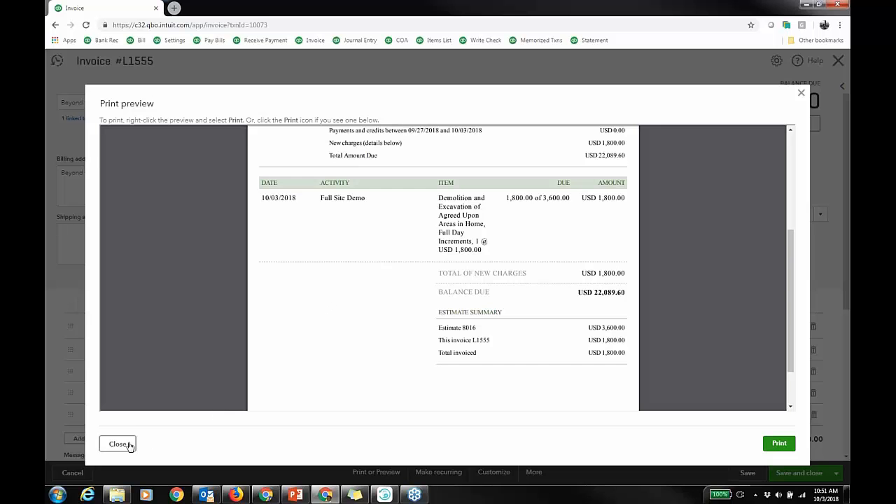
click(118, 444)
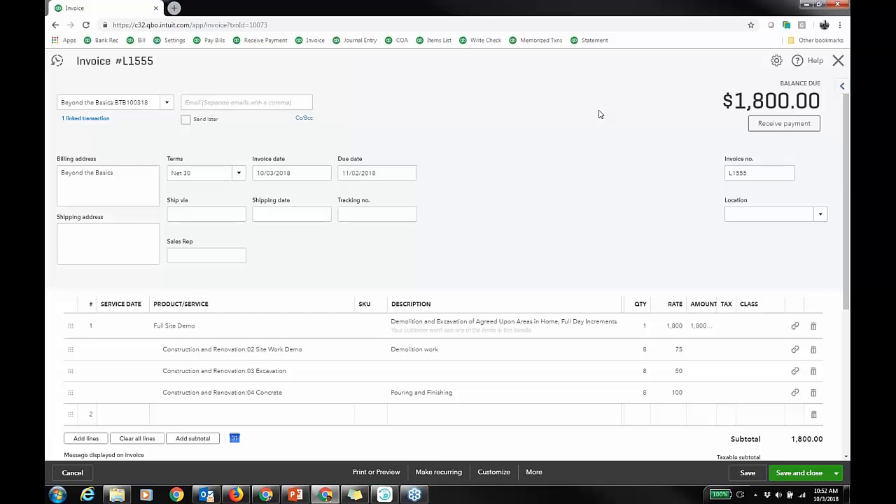
Review the estimate summary box at the bottom of the invoice and close the invoice.
scroll(691, 288, down, 4)
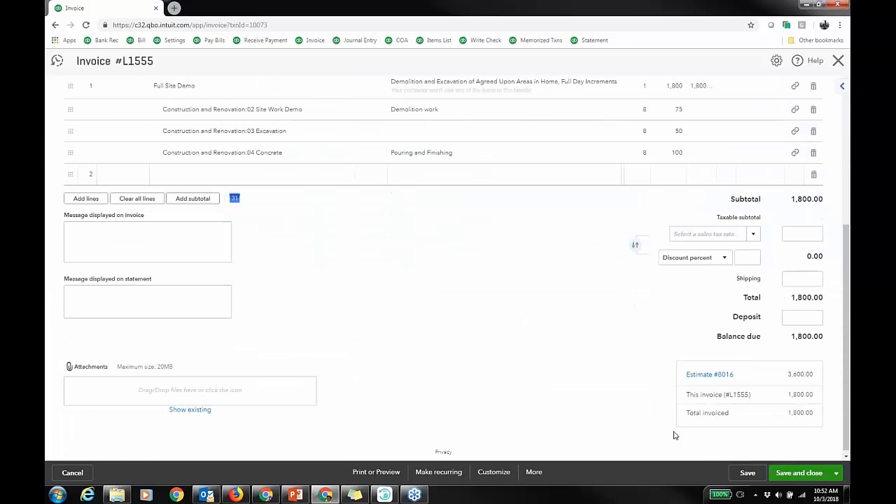
scroll(481, 248, up, 4)
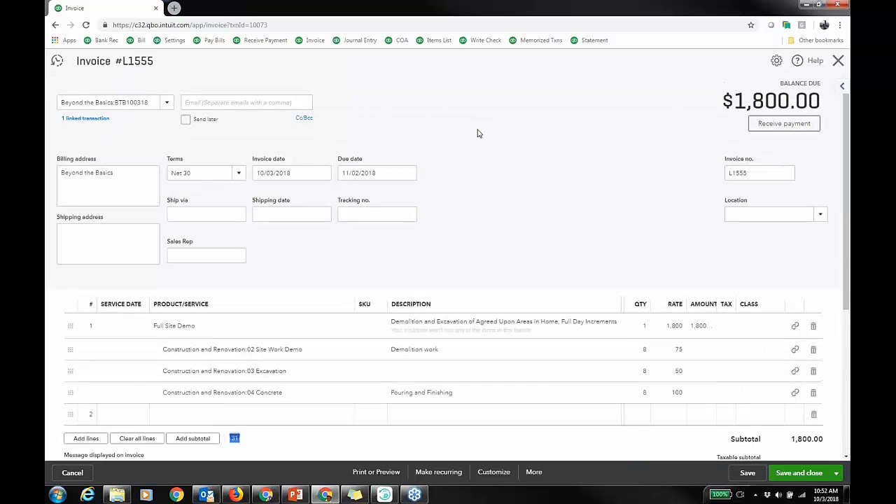
click(838, 62)
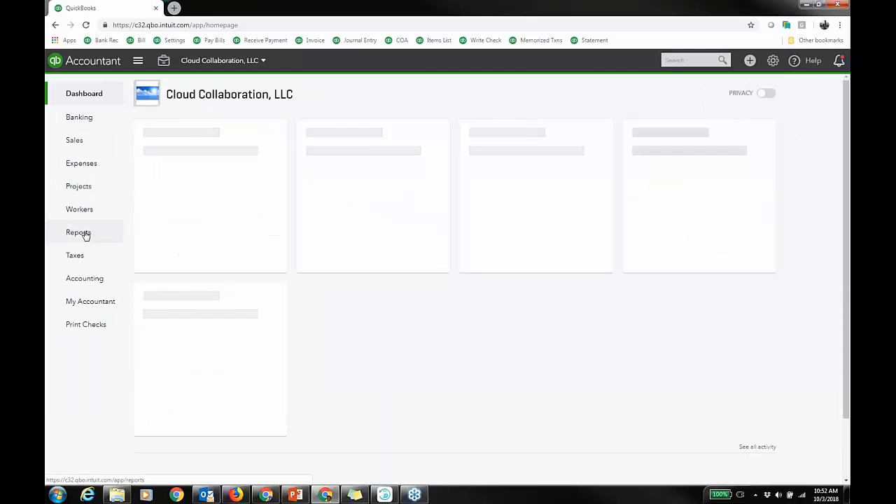
Open the custom report BvA btb100318 and review its budget versus actual columns.
click(85, 235)
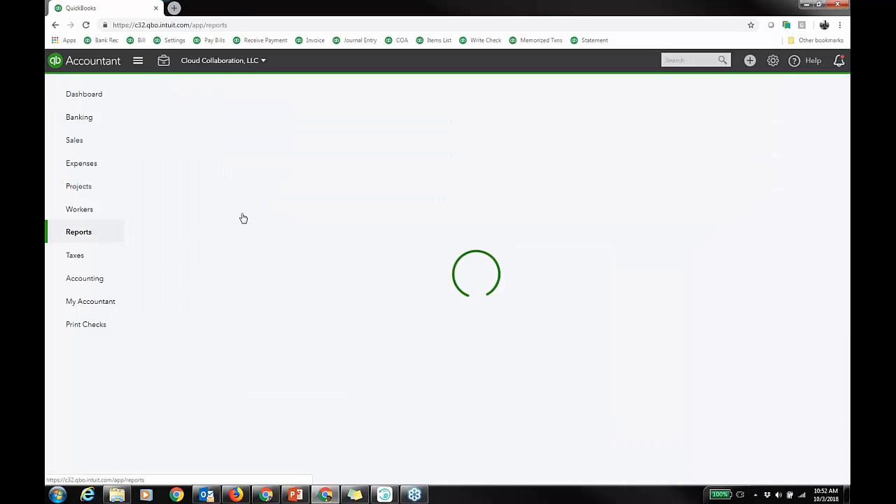
scroll(347, 282, down, 5)
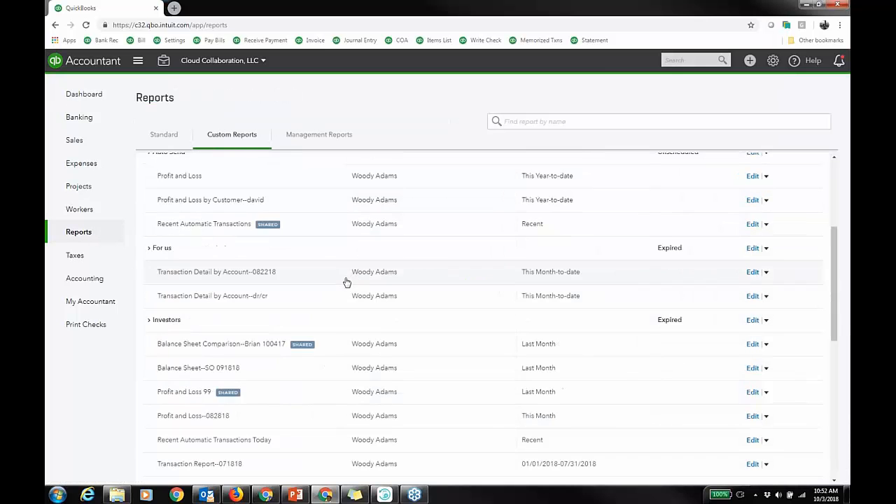
scroll(346, 285, down, 2)
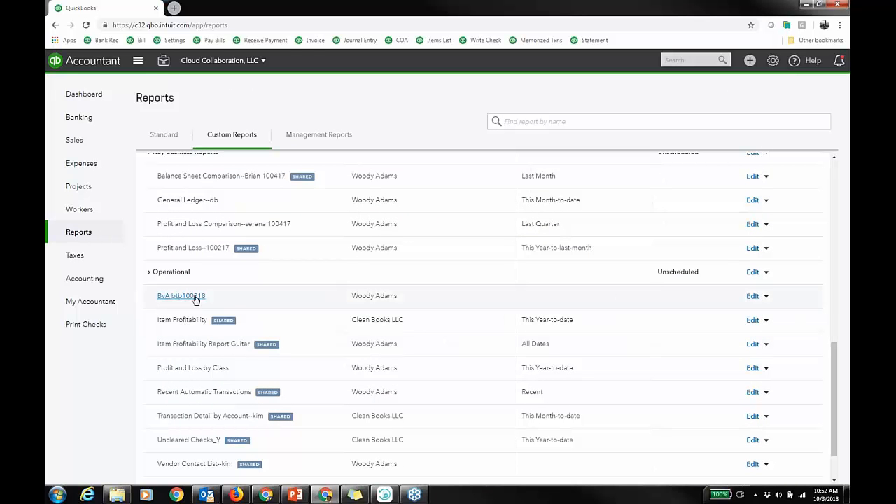
click(198, 297)
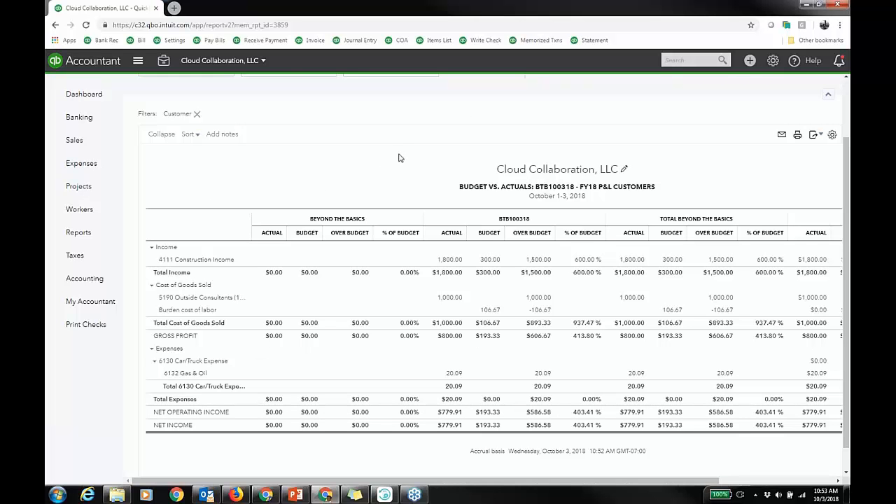
drag(559, 482, 701, 484)
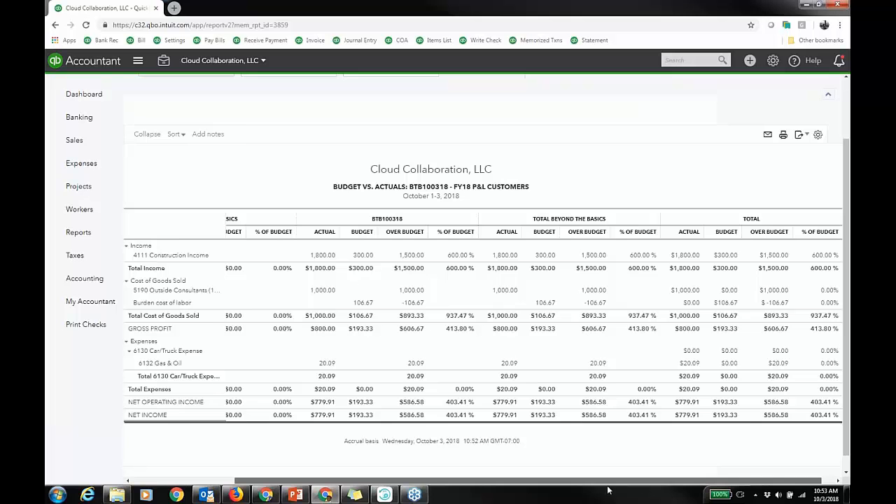
scroll(374, 168, up, 1)
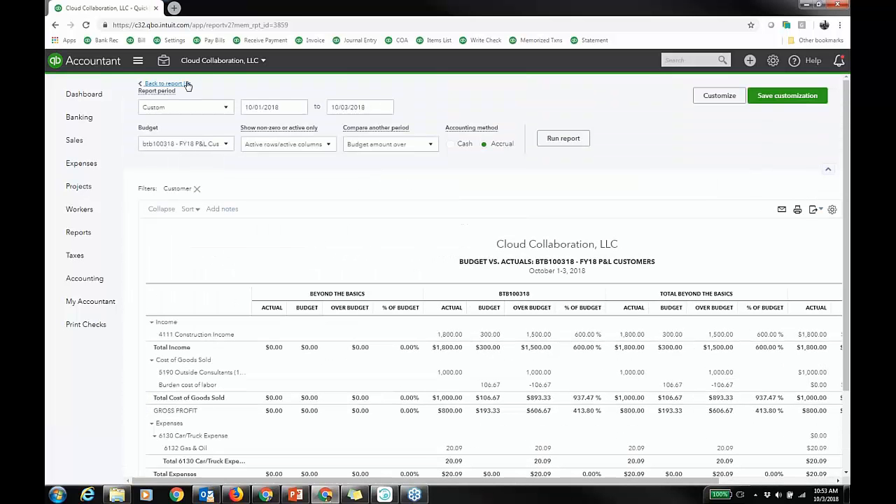
Open the BTB100318 project and view its Project profitability report.
click(88, 187)
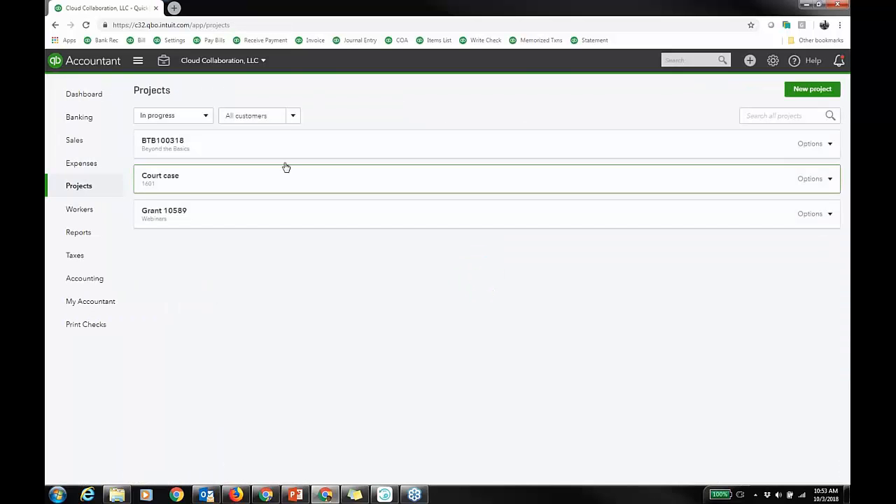
click(327, 144)
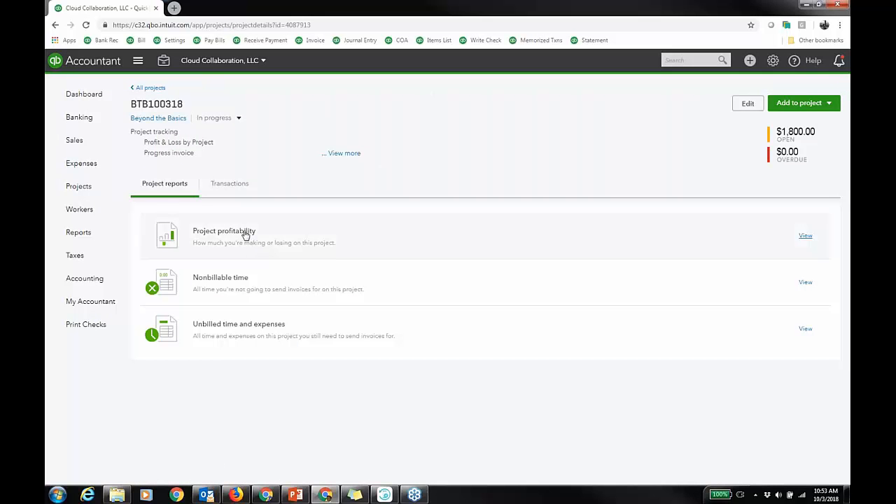
click(245, 235)
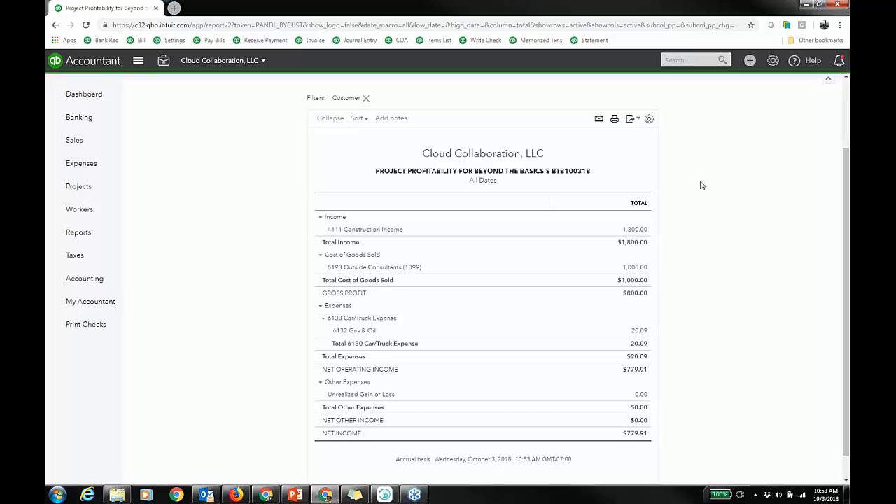
Open the standard Profit and Loss by Customer report, collapsing the Favorites group on the way.
scroll(702, 184, up, 2)
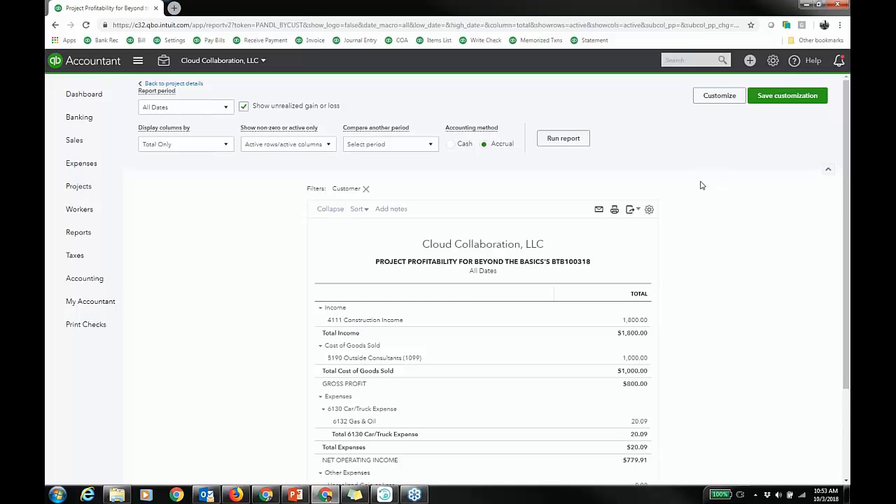
click(78, 235)
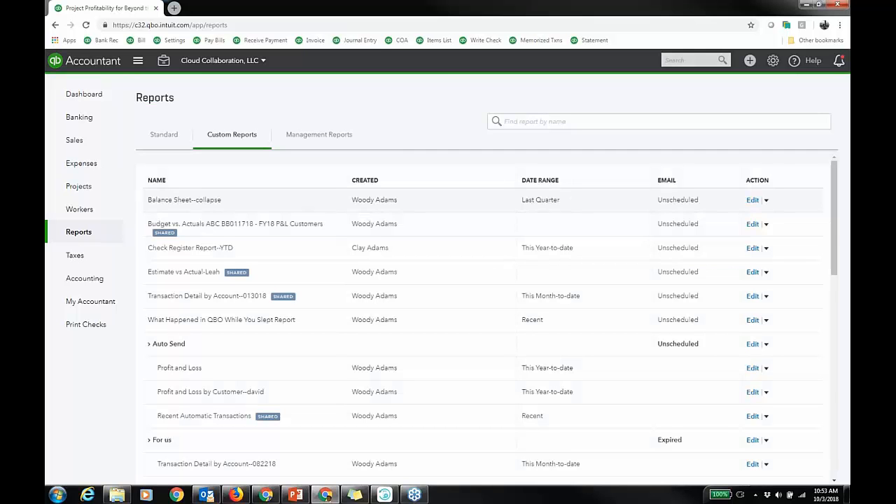
click(166, 136)
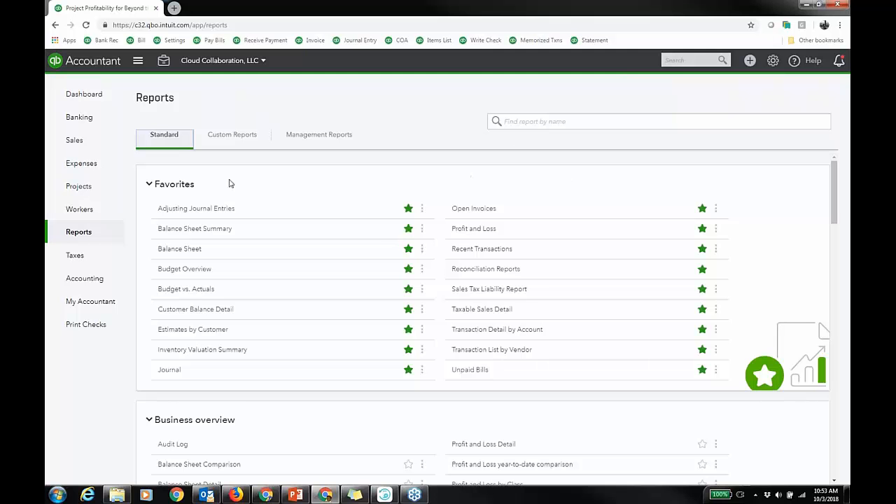
click(149, 187)
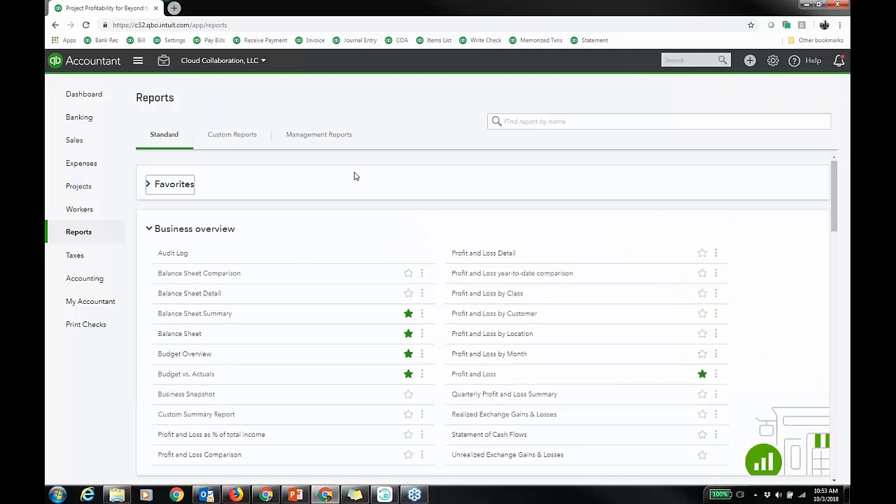
scroll(354, 176, down, 3)
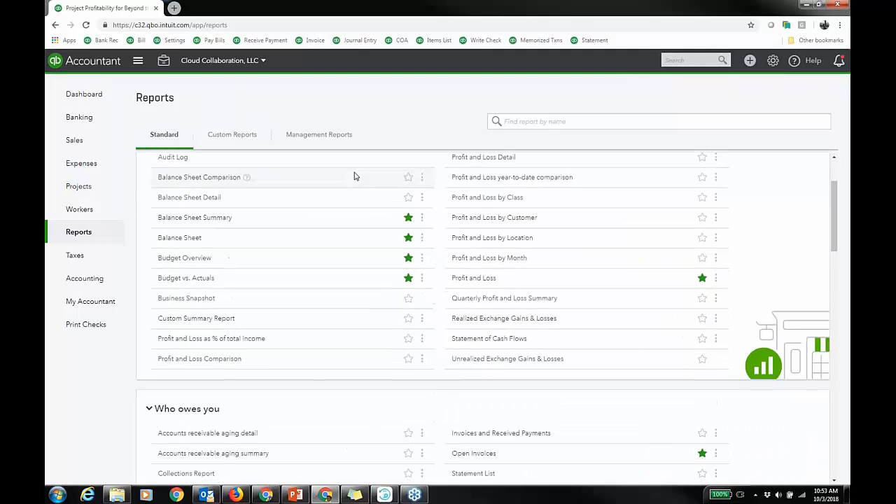
click(514, 220)
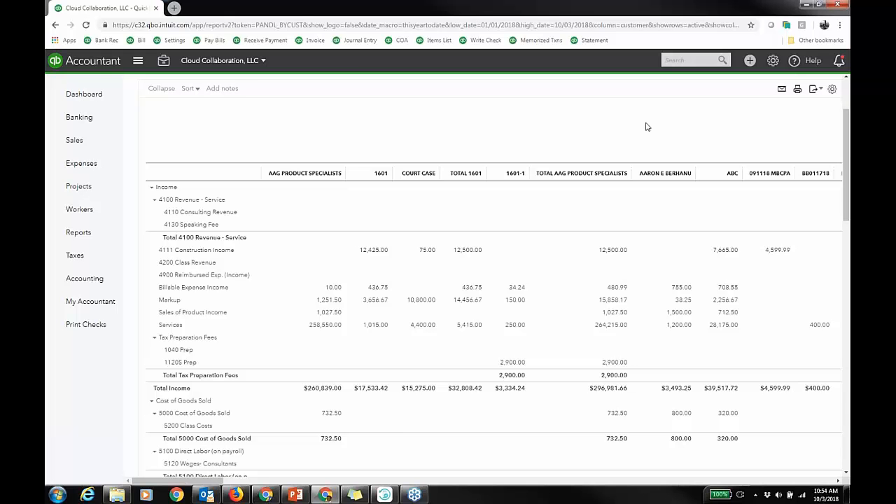
Set the report period to Today.
scroll(710, 125, up, 2)
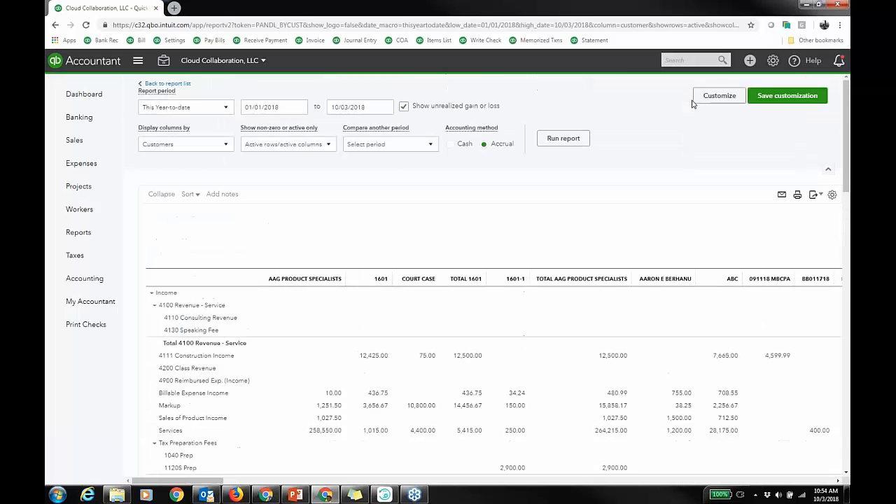
click(226, 111)
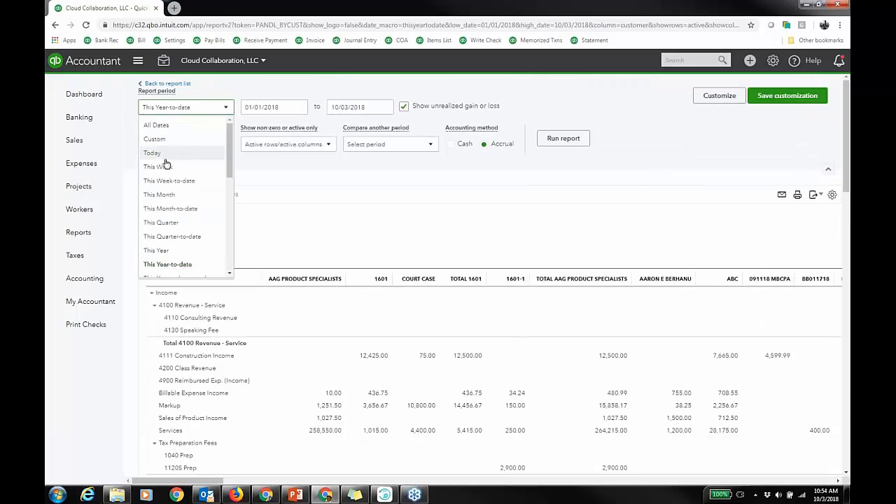
click(166, 163)
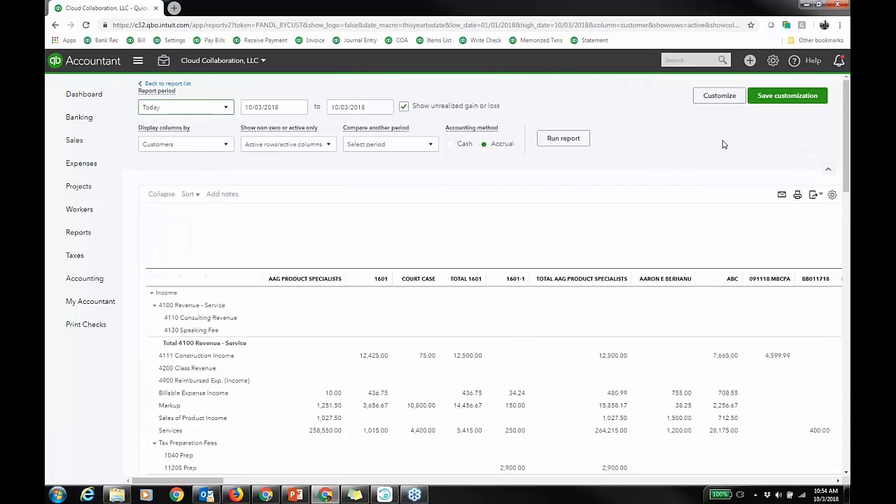
Customize the Profit and Loss by Customer report to filter on the customer Beyond the Basics and run it.
click(725, 98)
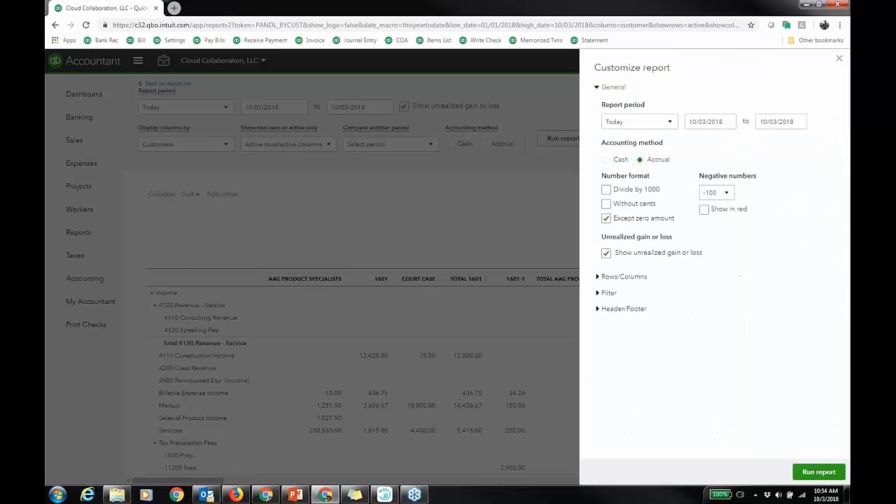
click(610, 293)
scroll(788, 282, down, 1)
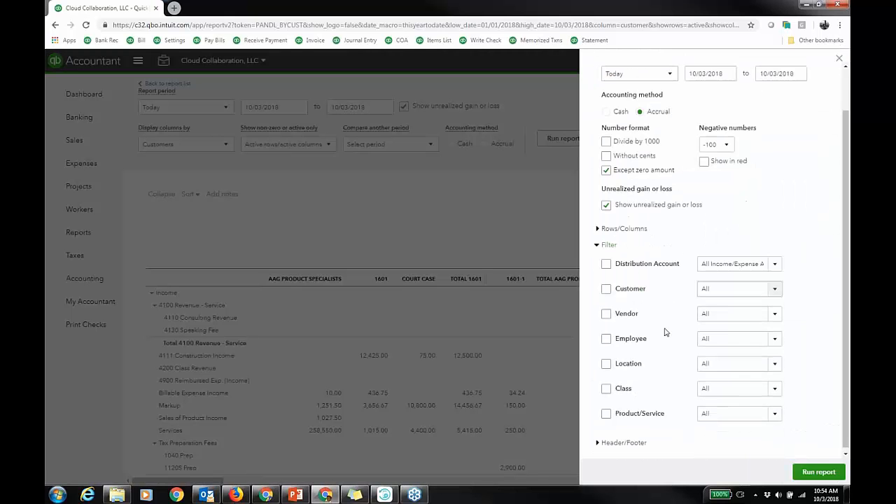
click(606, 288)
click(775, 264)
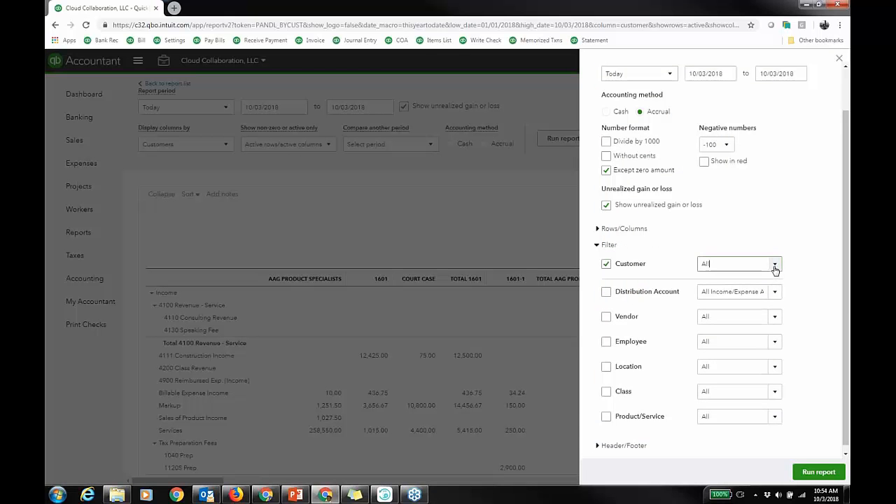
scroll(721, 340, down, 2)
scroll(715, 345, down, 5)
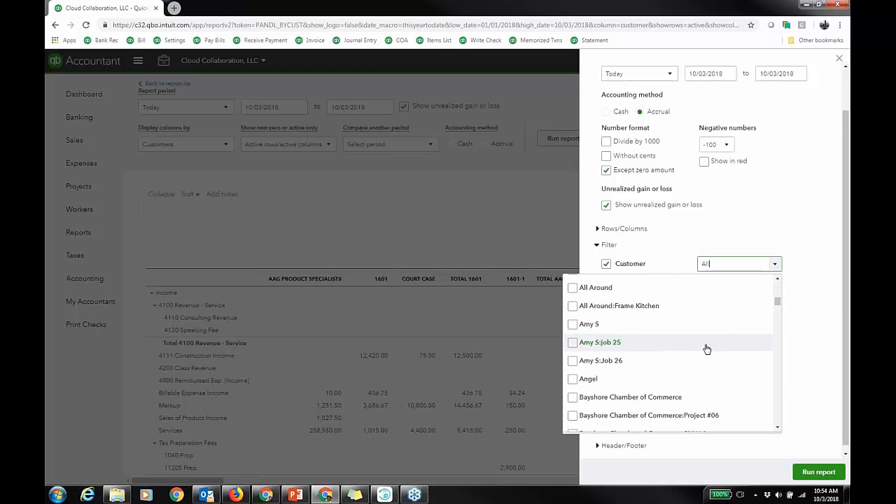
scroll(703, 346, down, 3)
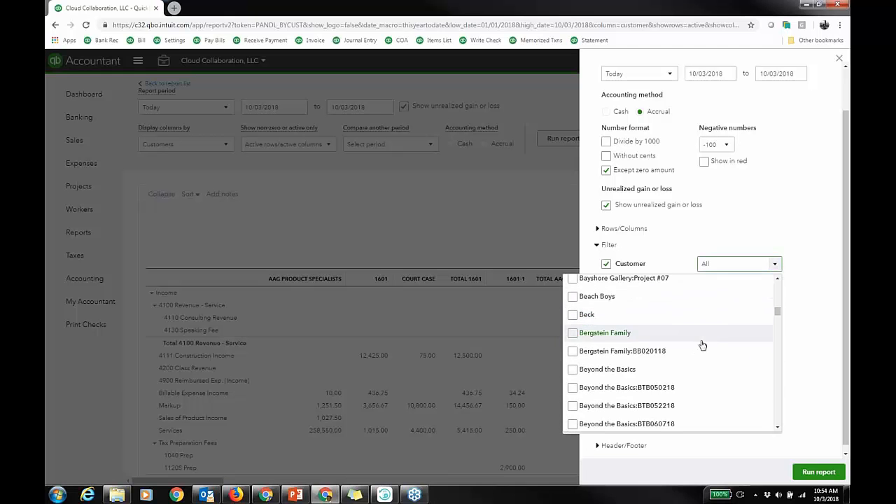
click(574, 371)
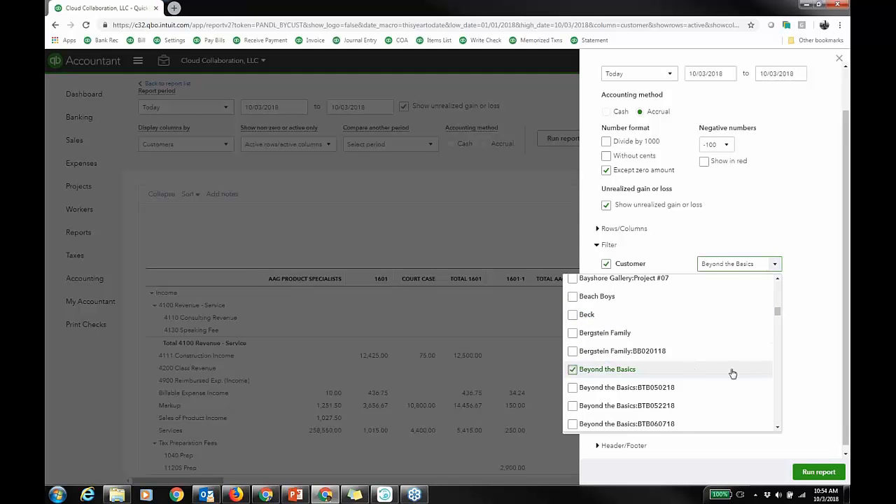
scroll(732, 371, down, 1)
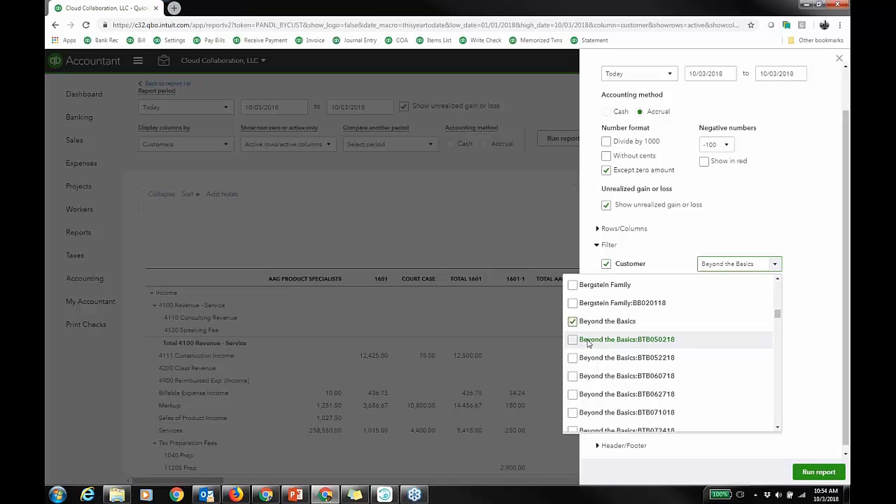
click(819, 472)
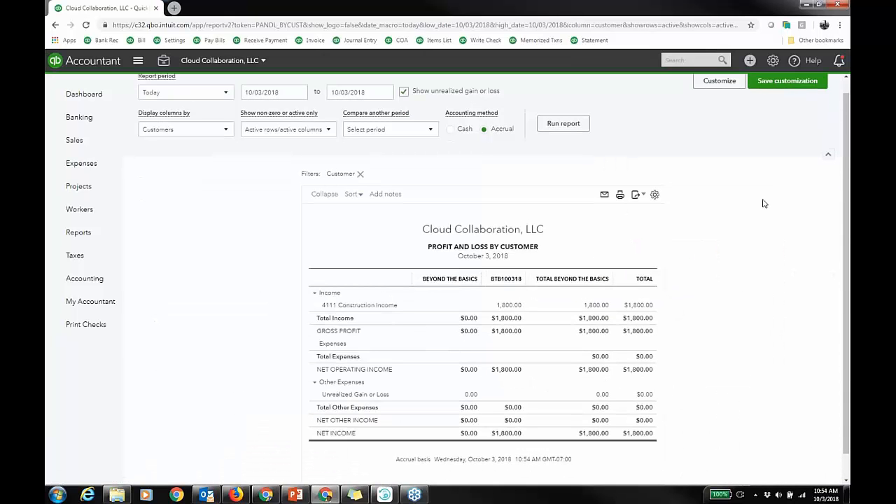
Rerun the report with the period set to This Year-to-date.
scroll(763, 202, up, 1)
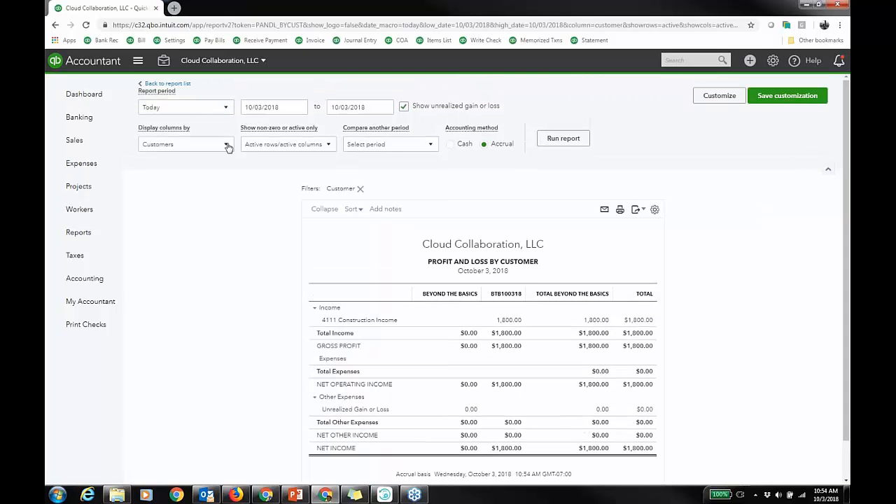
click(224, 108)
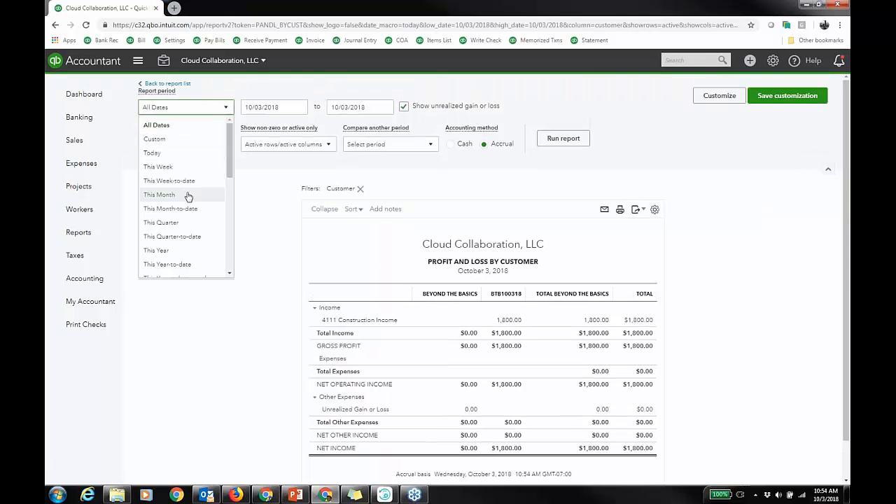
click(187, 265)
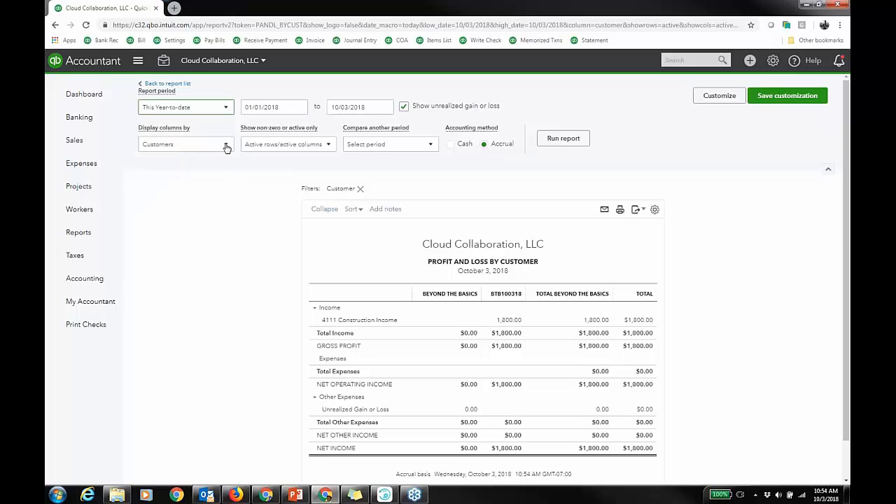
click(563, 138)
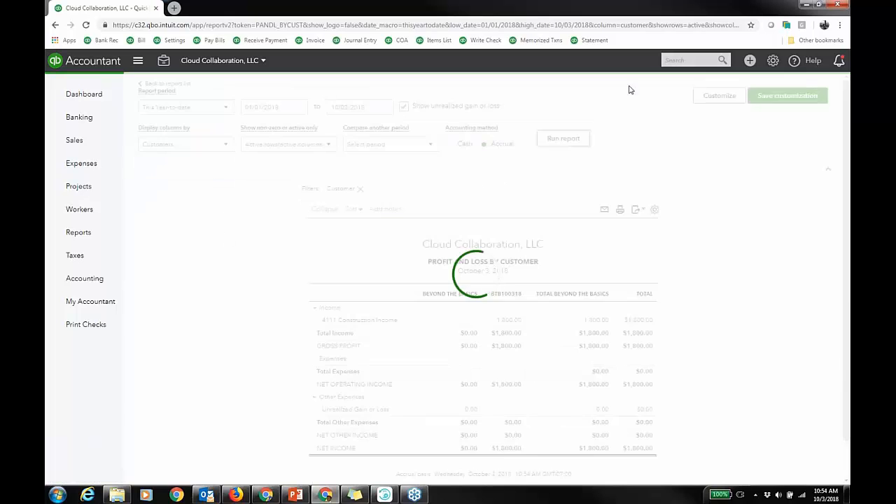
scroll(628, 90, down, 2)
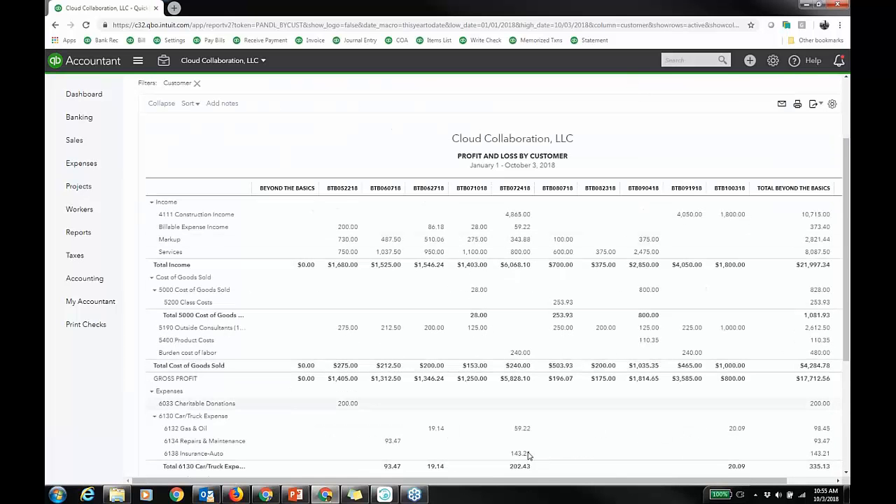
drag(516, 483, 580, 492)
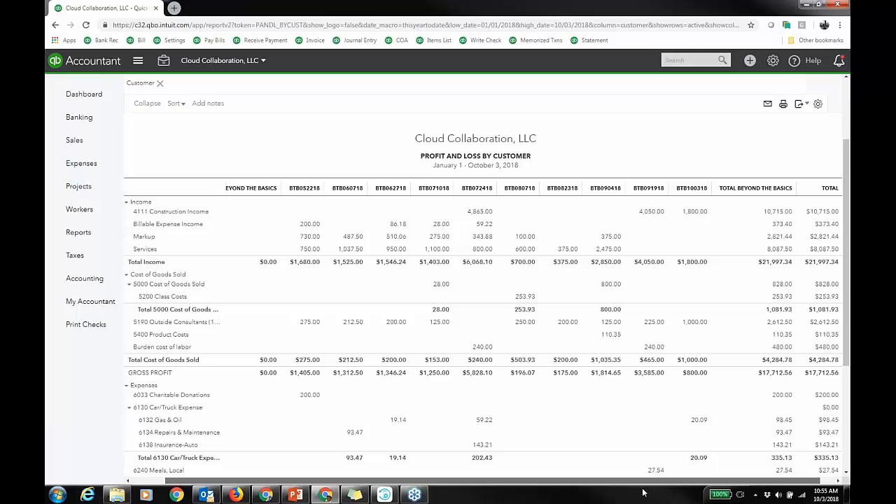
scroll(638, 392, down, 3)
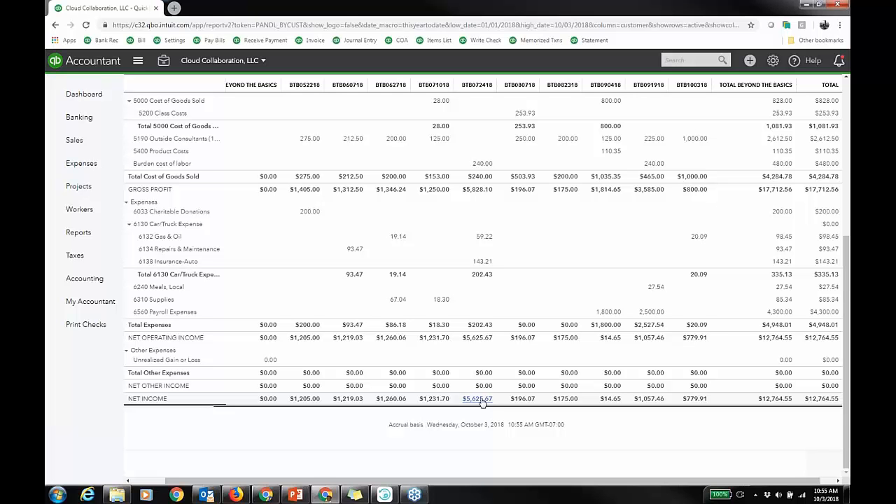
Open the bank rules list from the Banking page.
click(79, 117)
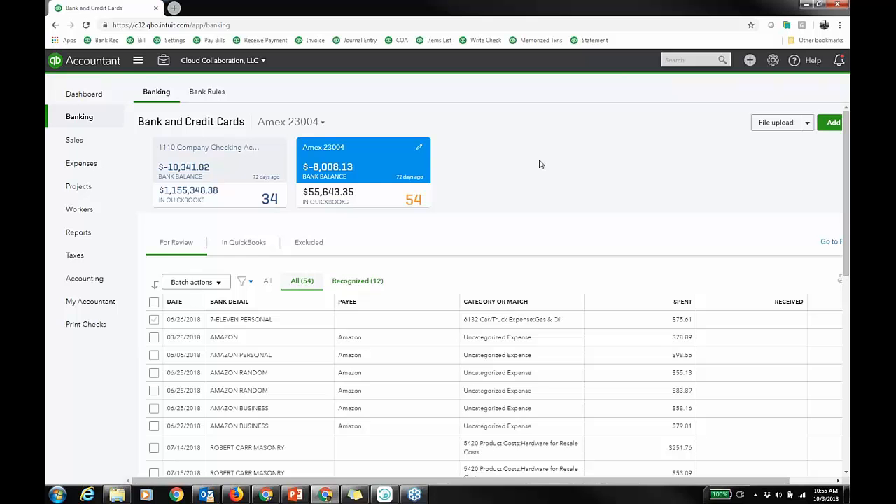
key(ctrl+minus)
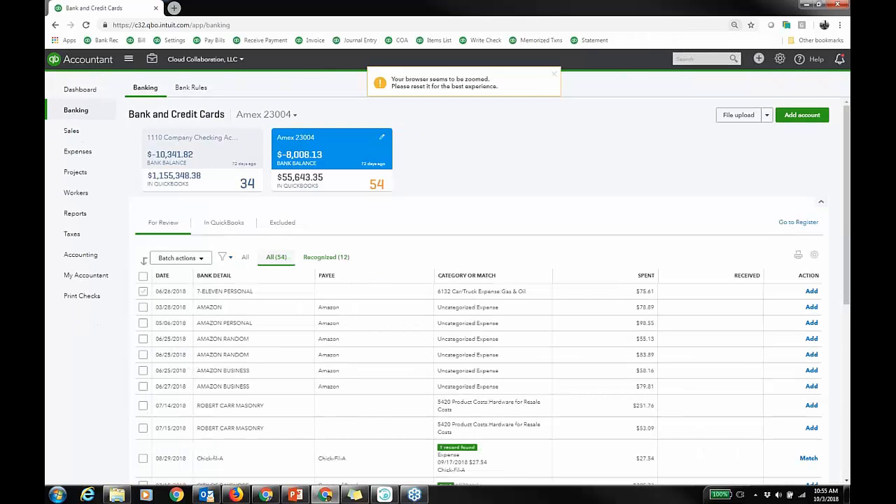
click(554, 74)
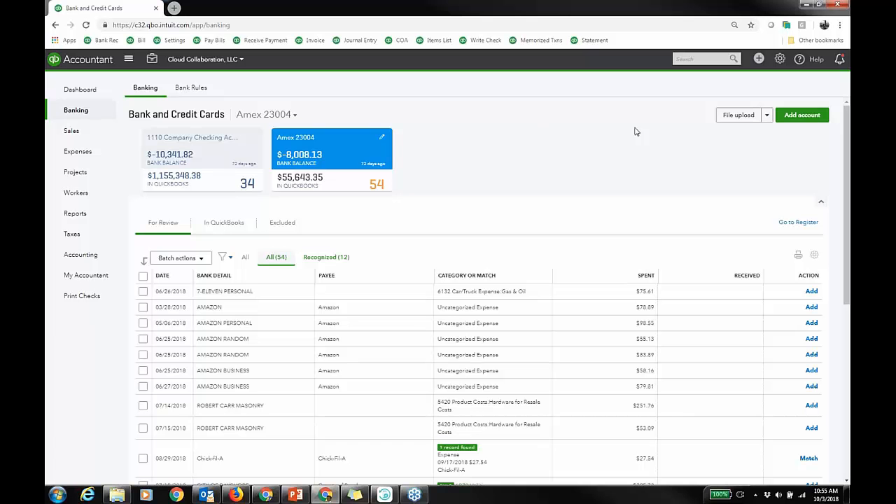
click(767, 116)
click(755, 132)
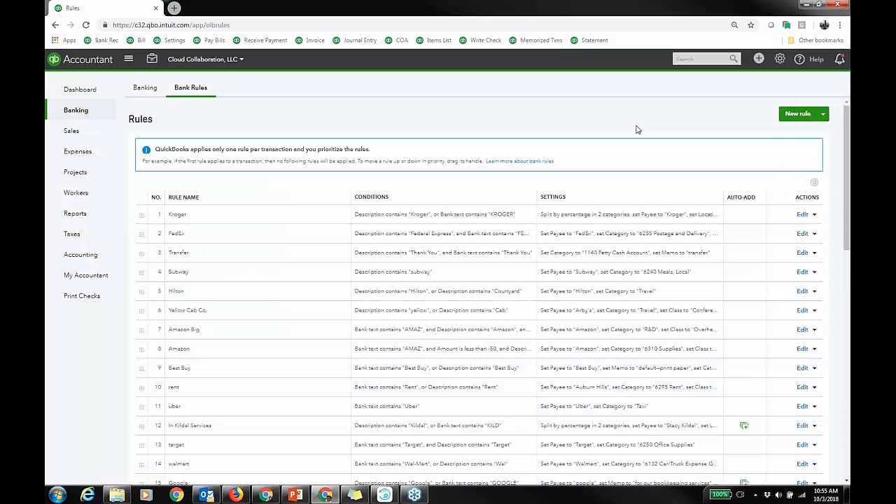
Open the Best Buy bank rule to examine its conditions and settings, then cancel out of it.
scroll(343, 256, down, 2)
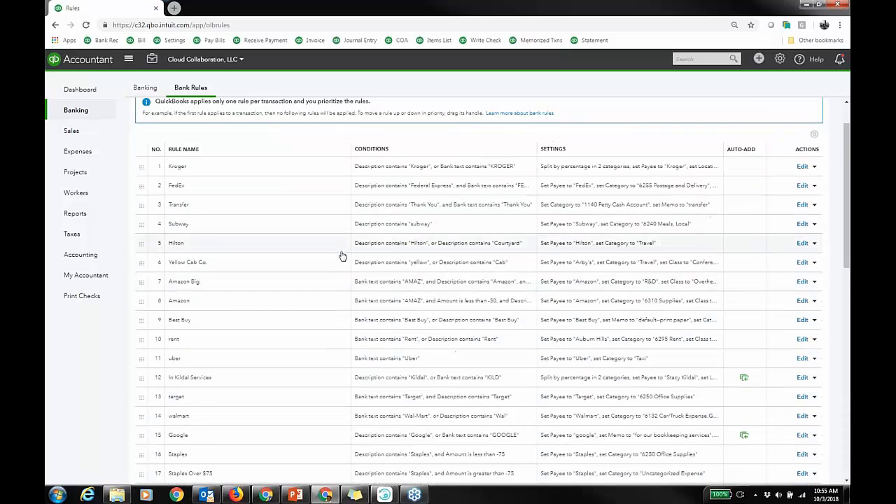
scroll(324, 232, down, 2)
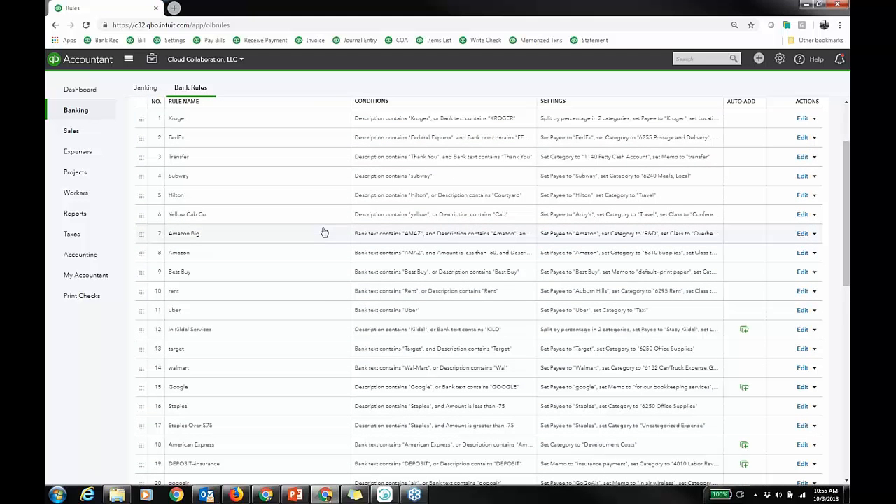
click(803, 272)
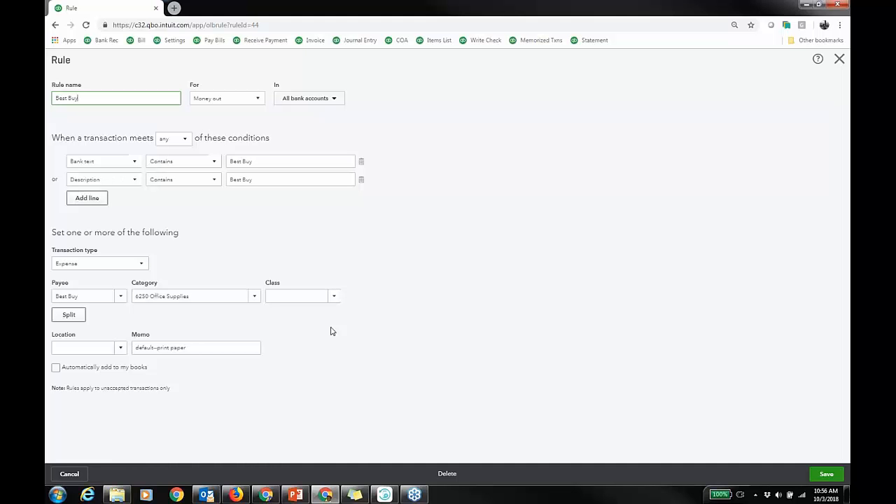
click(75, 473)
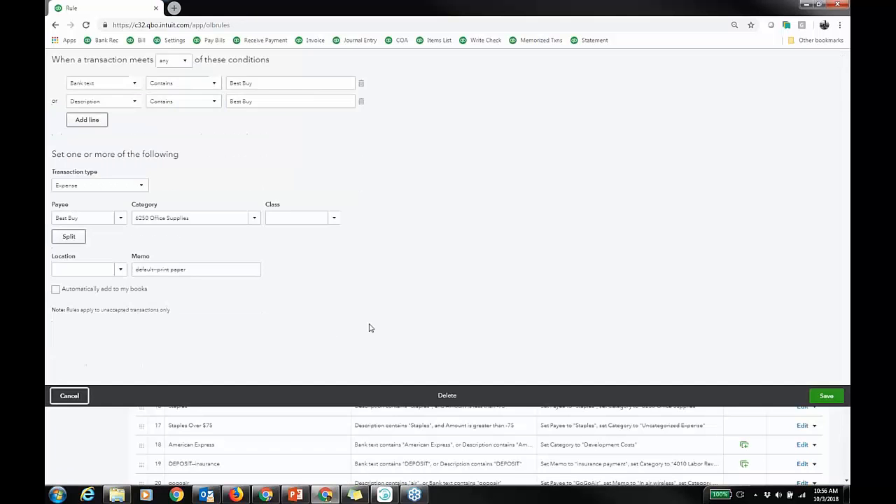
Assign the 07/11/2018 METAL WORKS bank transaction to customer Beyond the Basics:BTB100318 and mark it Billable.
click(144, 88)
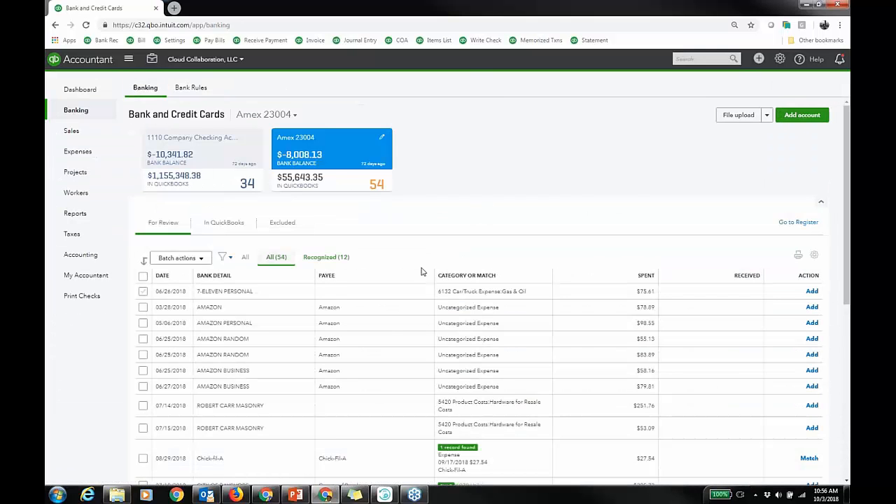
scroll(413, 287, down, 1)
scroll(386, 334, down, 3)
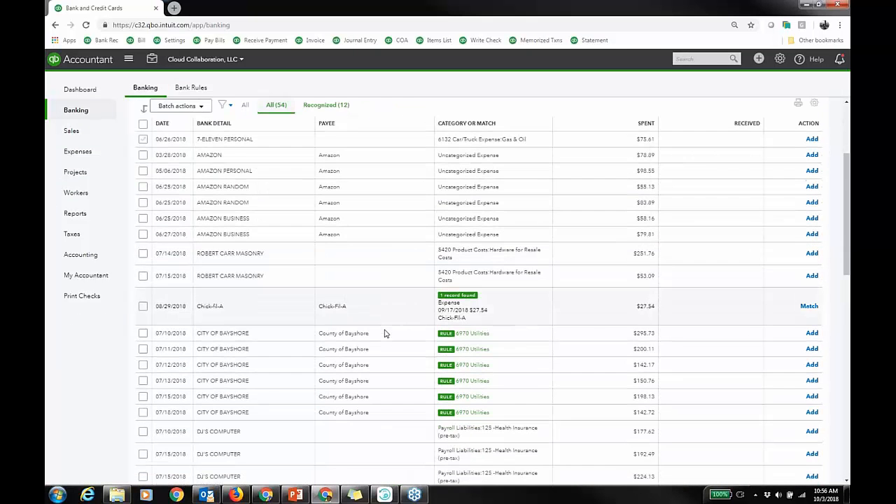
scroll(384, 333, down, 4)
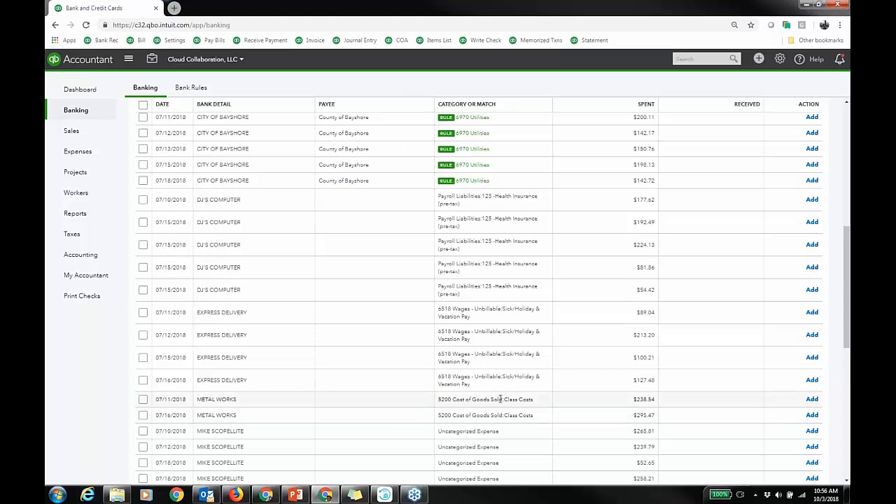
click(285, 402)
scroll(560, 362, down, 2)
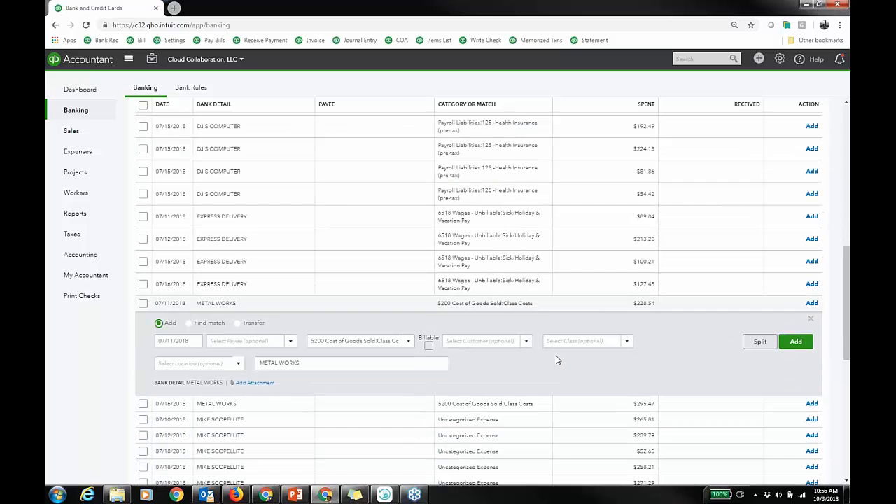
key(ctrl+plus)
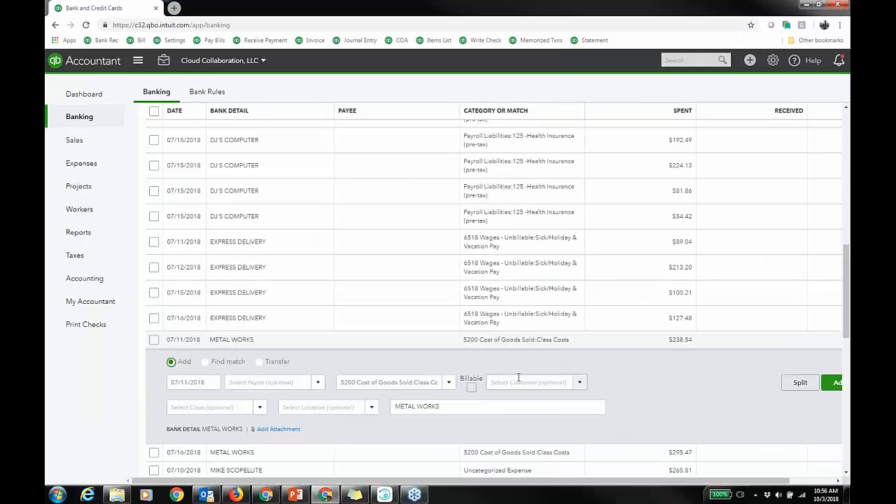
click(561, 382)
text(Beyond the Basics)
scroll(548, 336, down, 3)
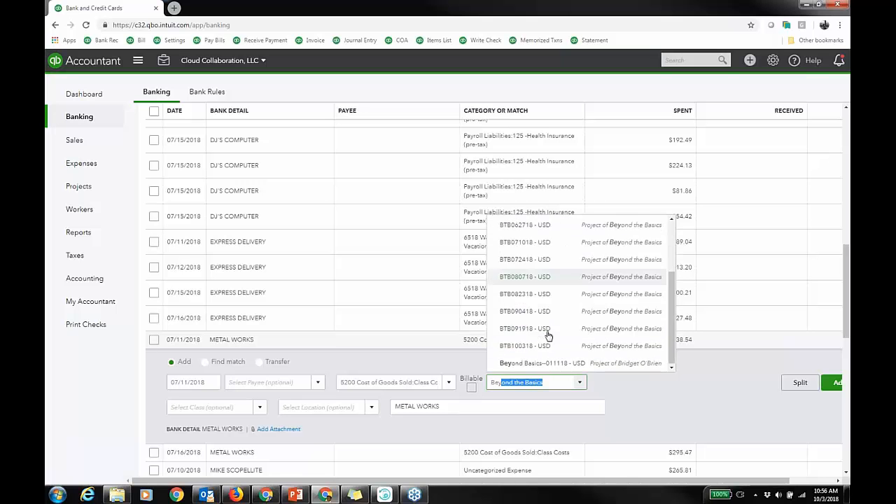
click(544, 346)
click(472, 387)
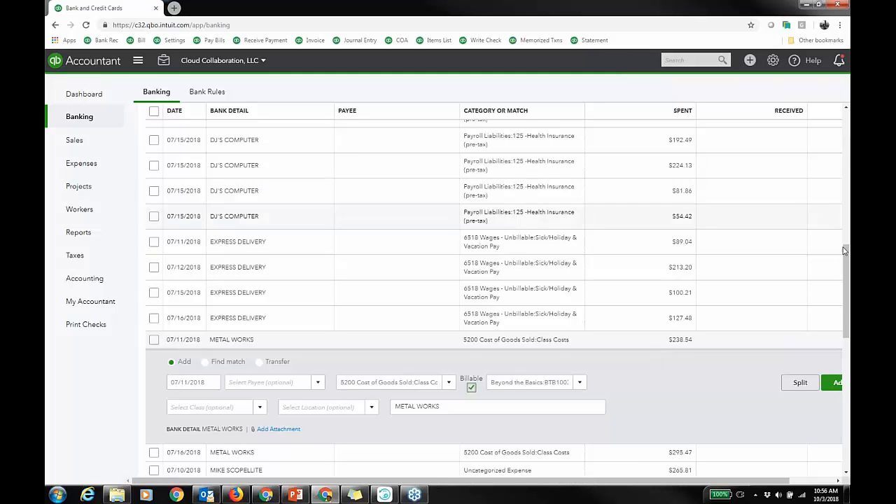
Review the Recognized transactions and their batch actions, then return to all transactions for review.
drag(848, 256, 846, 105)
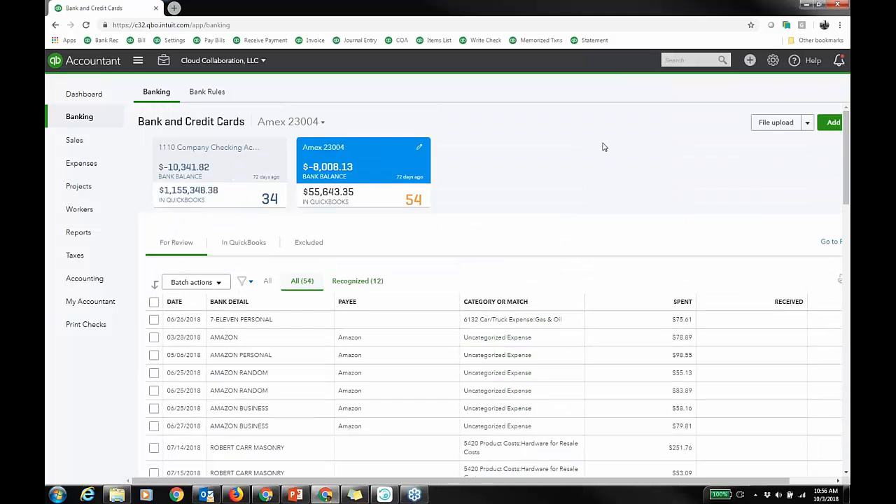
click(371, 281)
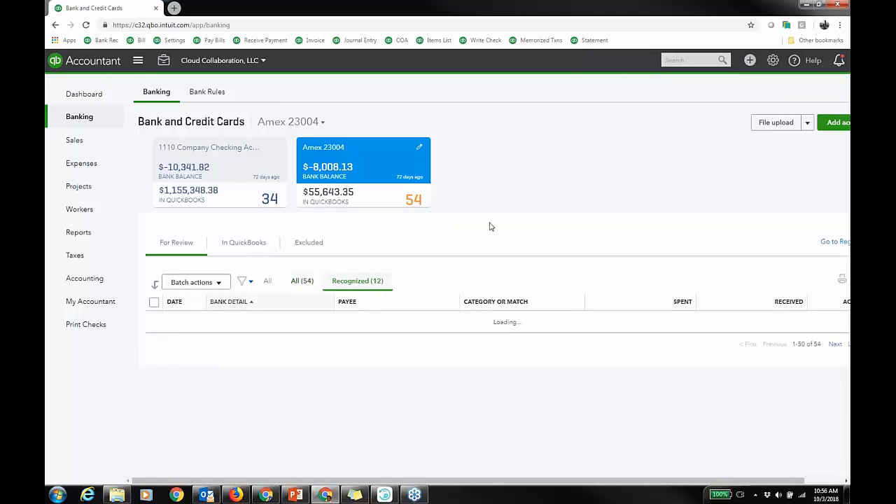
click(153, 302)
click(191, 282)
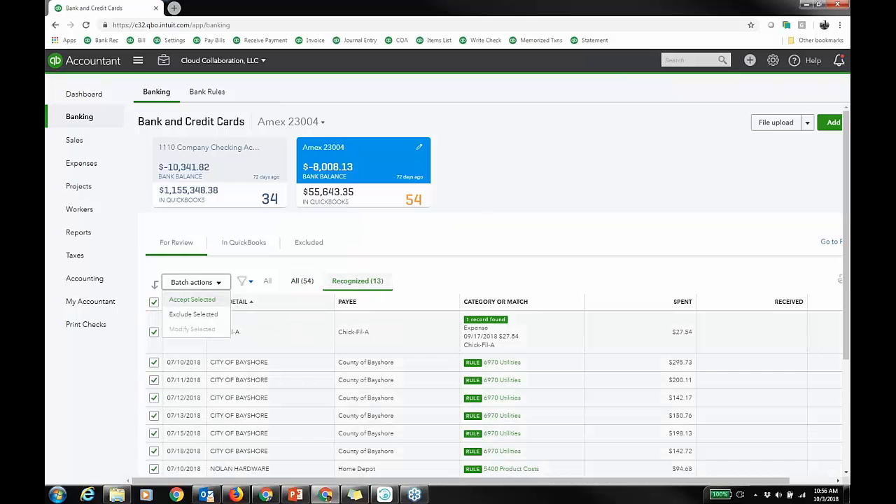
click(606, 171)
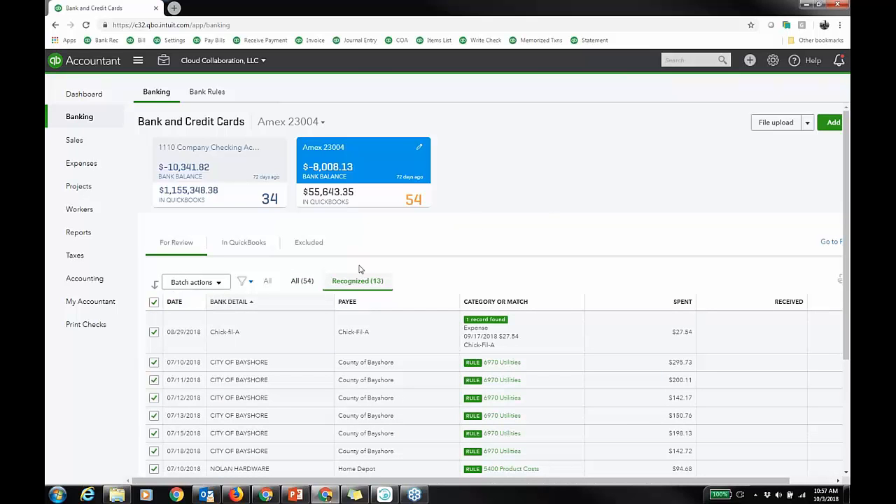
click(302, 281)
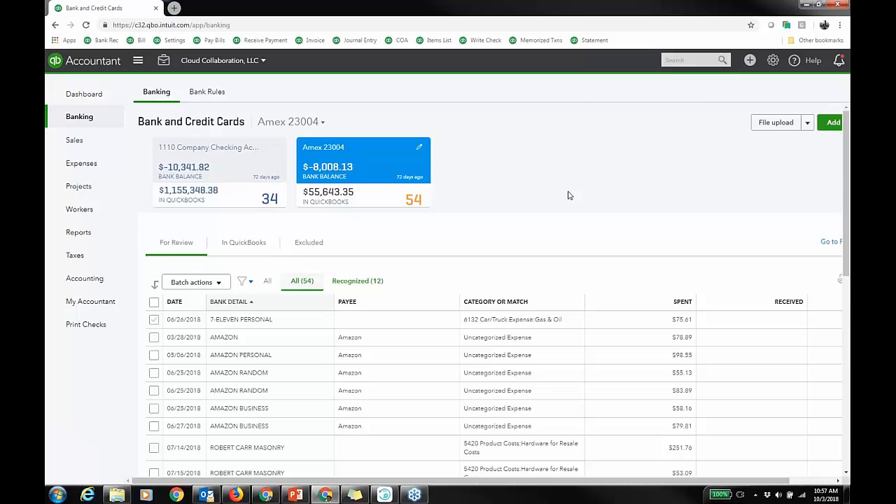
Open recent Estimate No.8019 from the search list and review its line items and signature attachment.
click(691, 60)
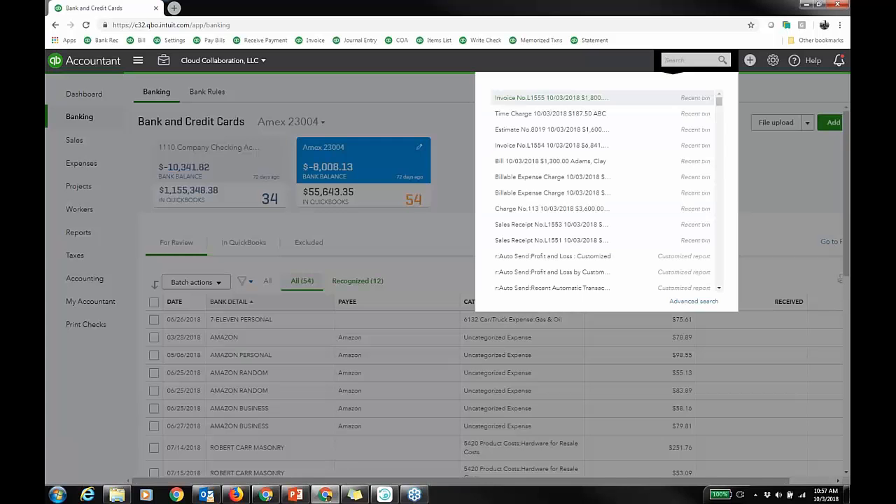
click(570, 130)
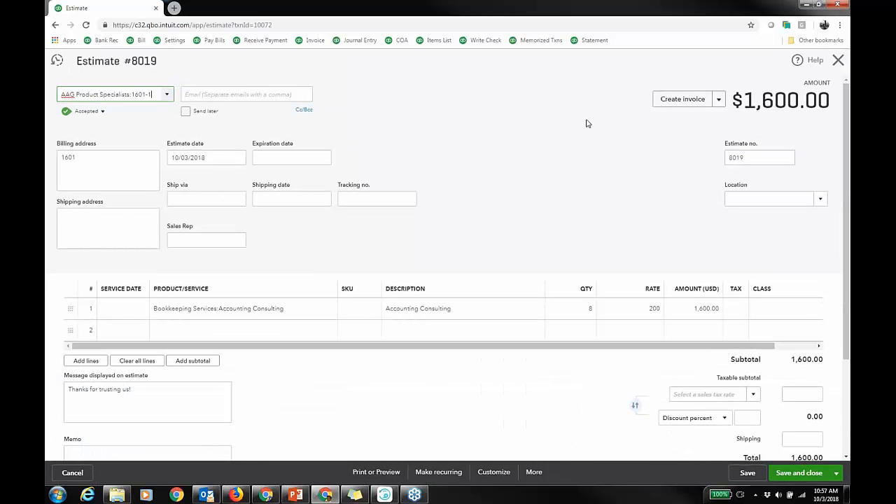
scroll(348, 390, down, 3)
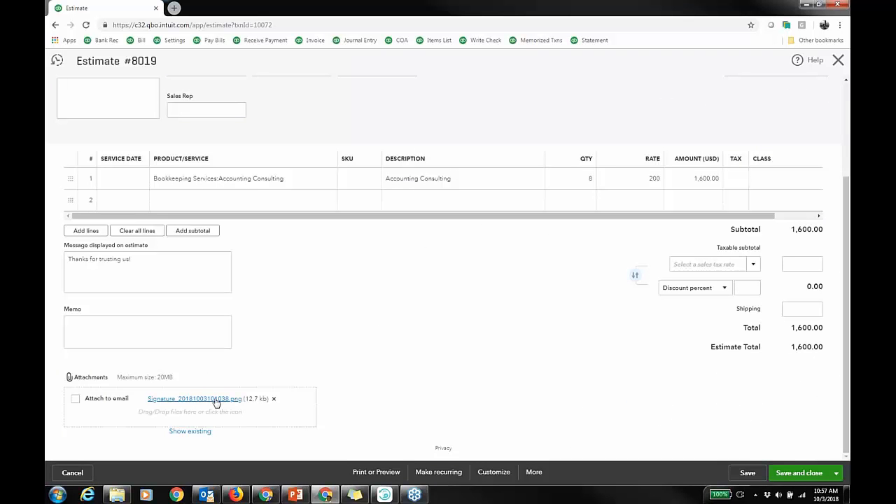
Preview the estimate's printout with its signature, then close the preview and the estimate.
click(394, 475)
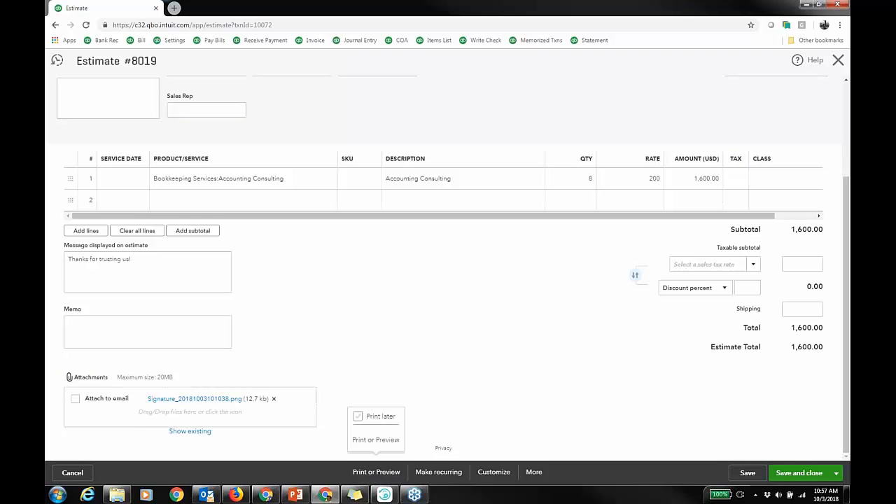
click(390, 441)
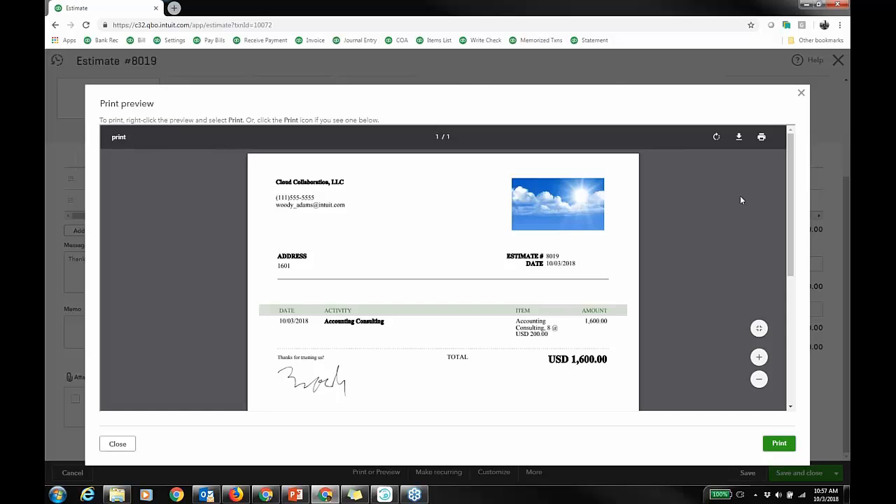
scroll(740, 196, down, 3)
scroll(739, 199, up, 2)
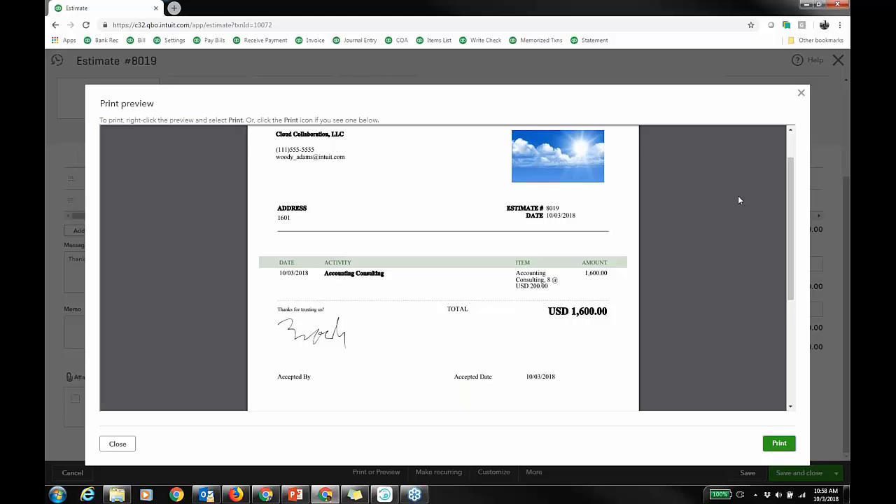
click(801, 92)
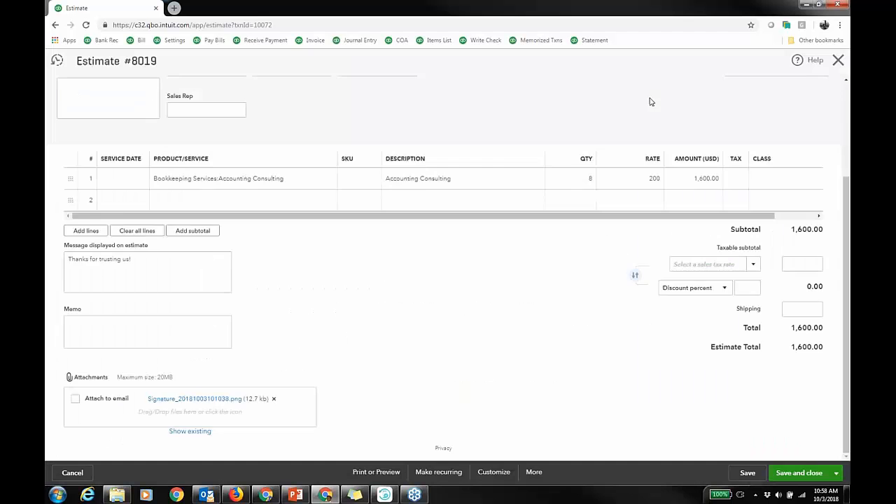
scroll(672, 119, up, 3)
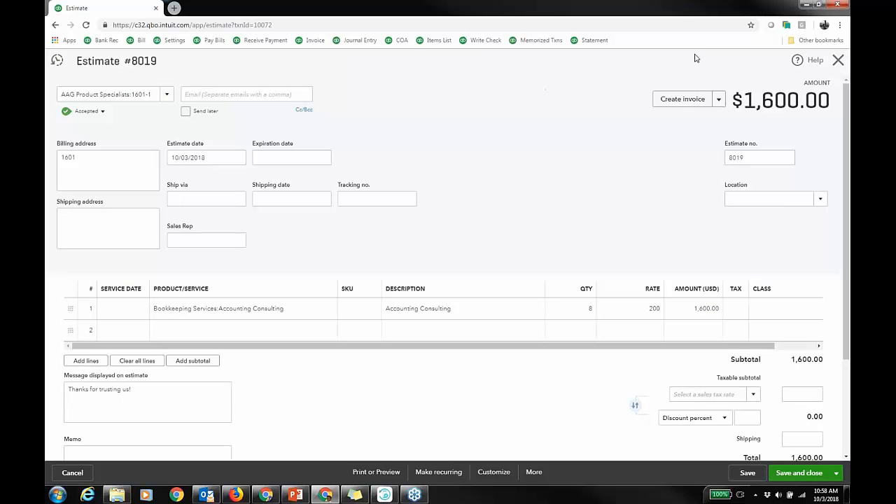
click(838, 63)
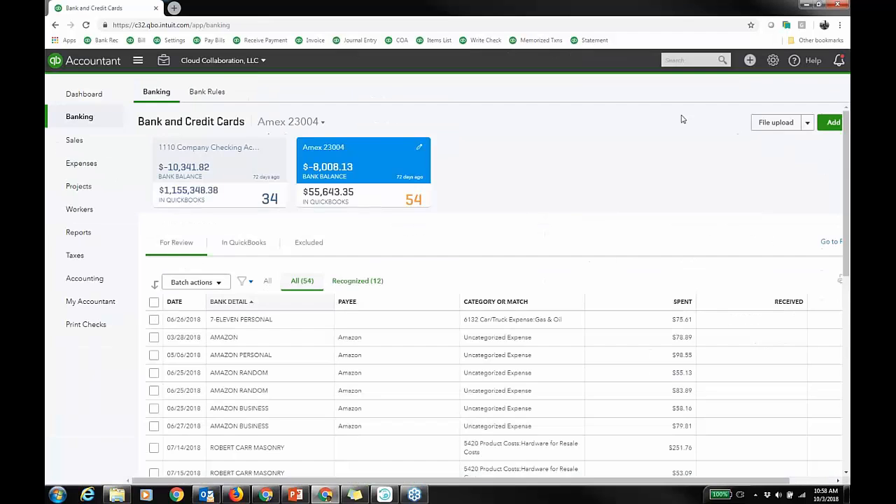
click(750, 61)
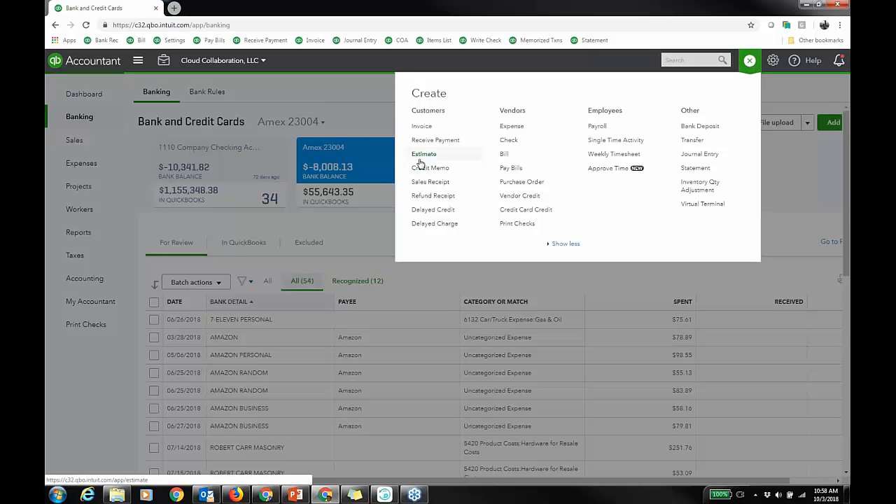
click(361, 90)
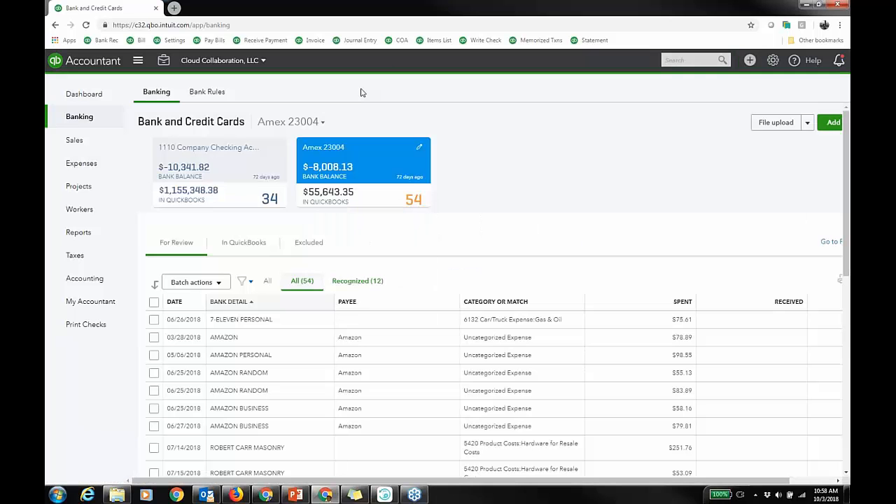